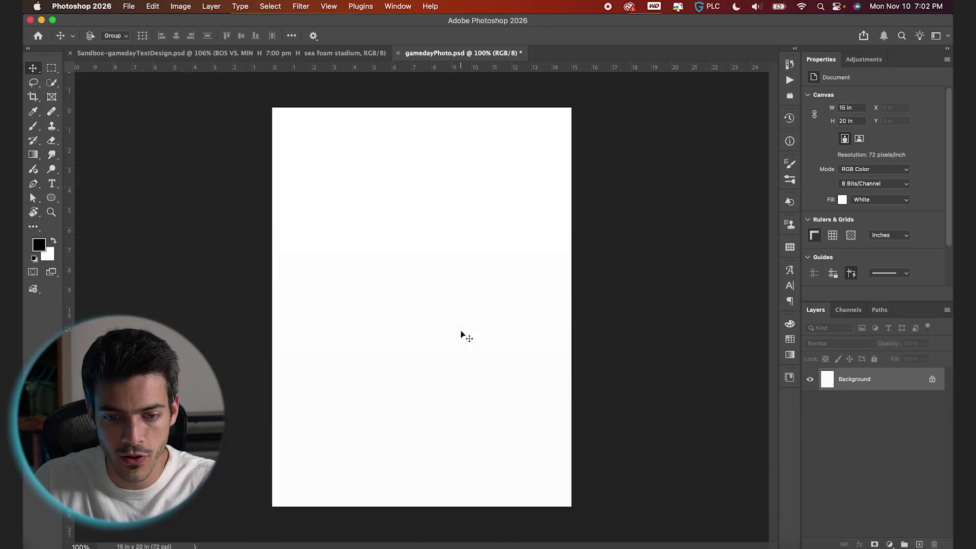
- Scale the stadium photo up to cover the 15 × 20 in canvas, lower it, and commit
left_click_drag(508, 247, 779, 81)
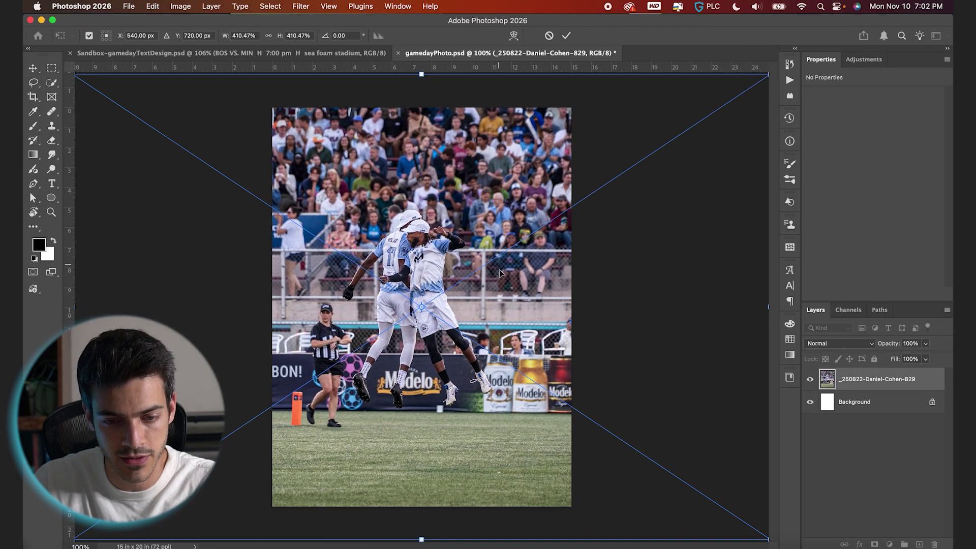
left_click_drag(500, 270, 500, 307)
key("Return")
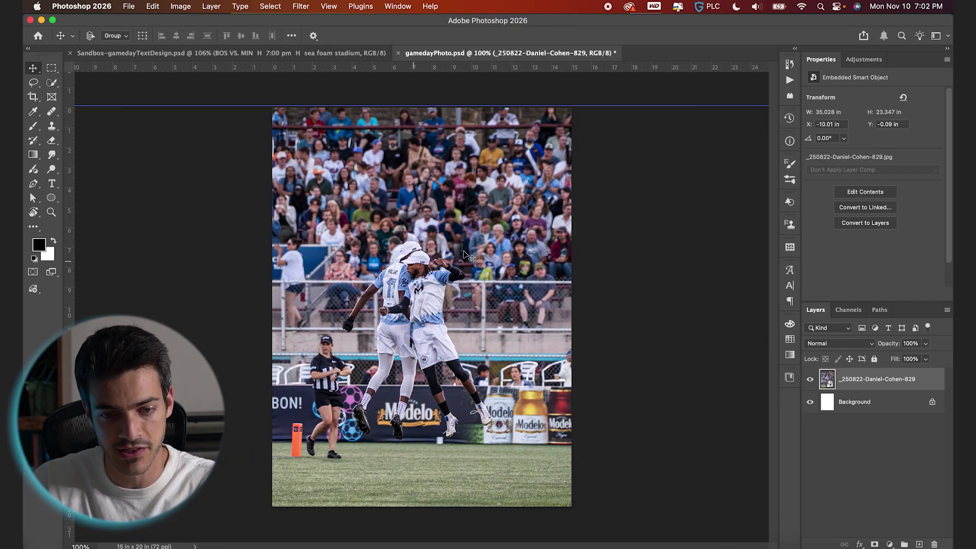
left_click_drag(424, 232, 437, 239)
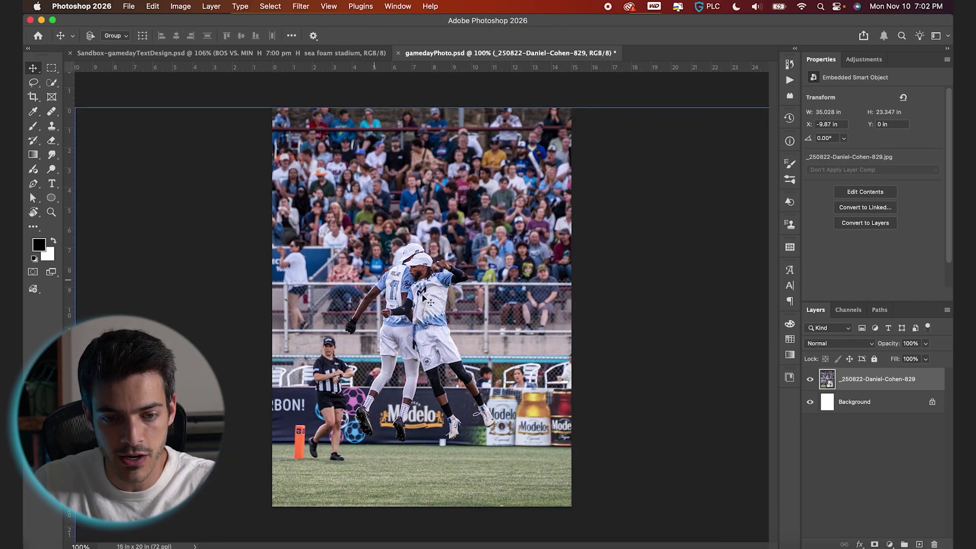
- Use Quick Selection's Select Subject to select the players in the photo automatically
left_click(52, 83)
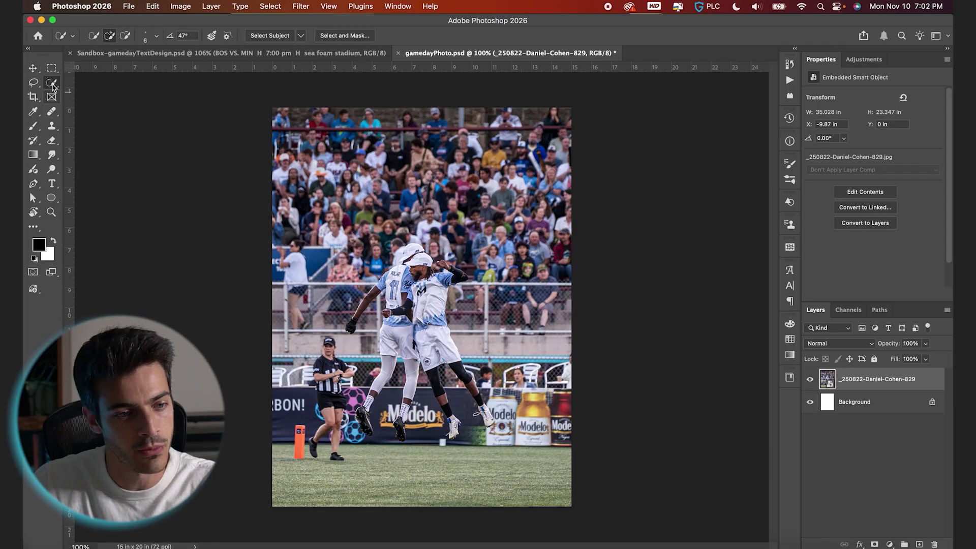
left_click(267, 37)
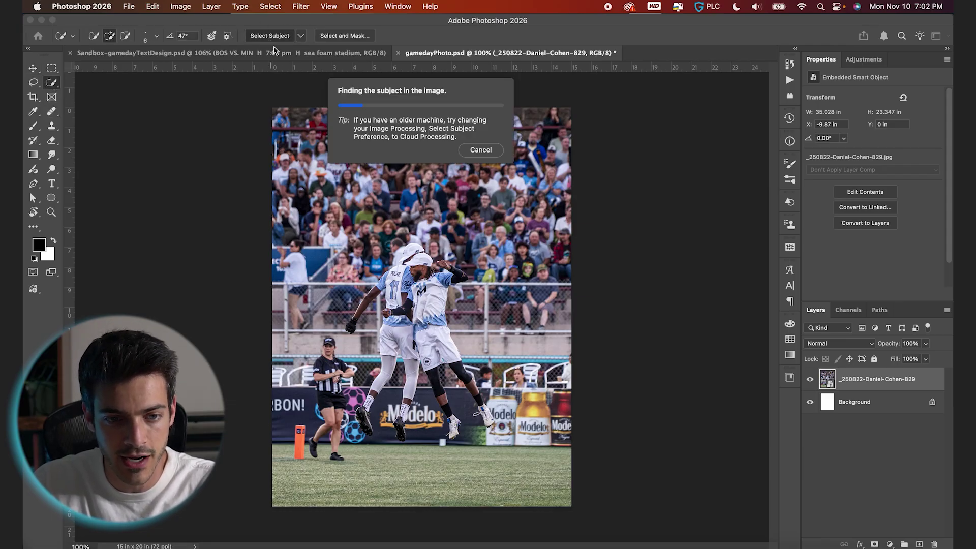
scroll(429, 308, "up", 5)
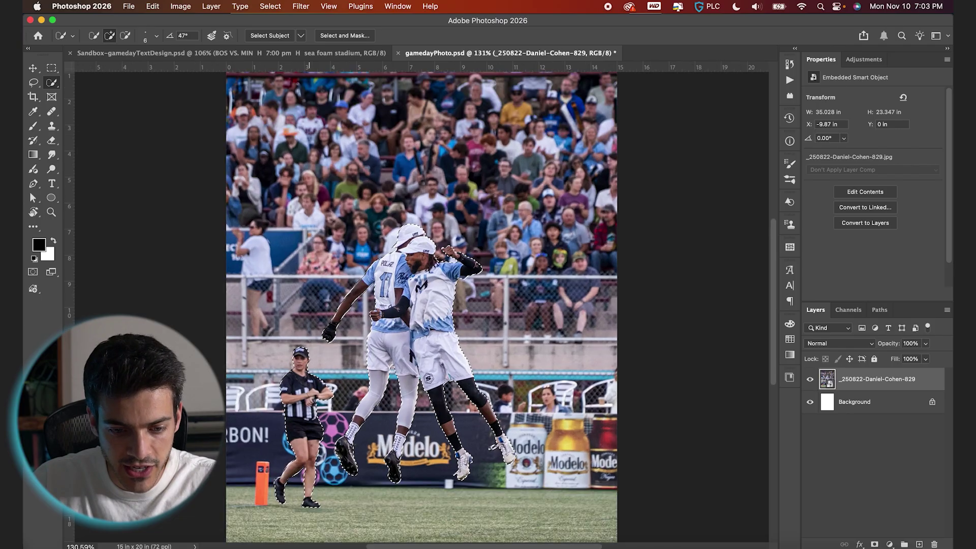
scroll(468, 305, "down", 3)
scroll(468, 305, "down", 2)
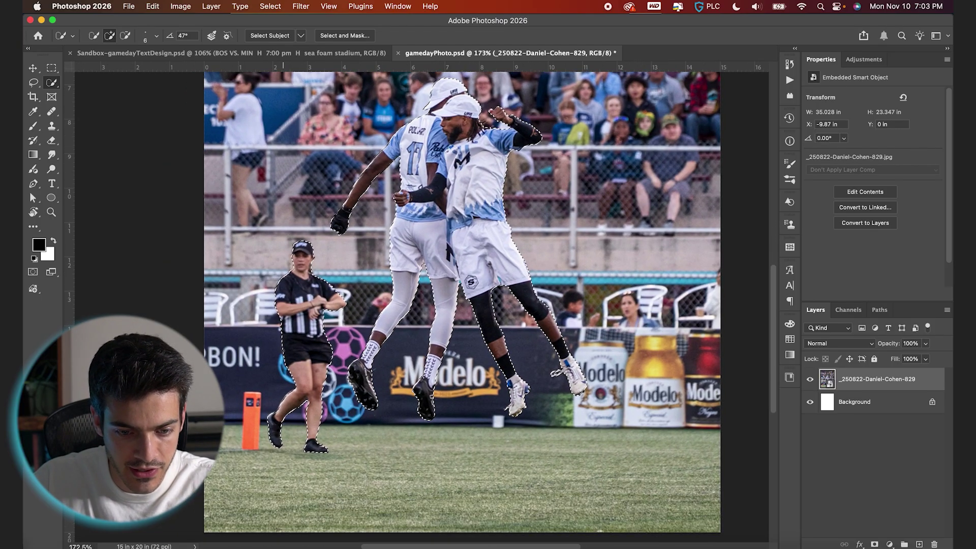
- Subtract the referee from the selection with an Alt-drawn freehand lasso loop
key("l")
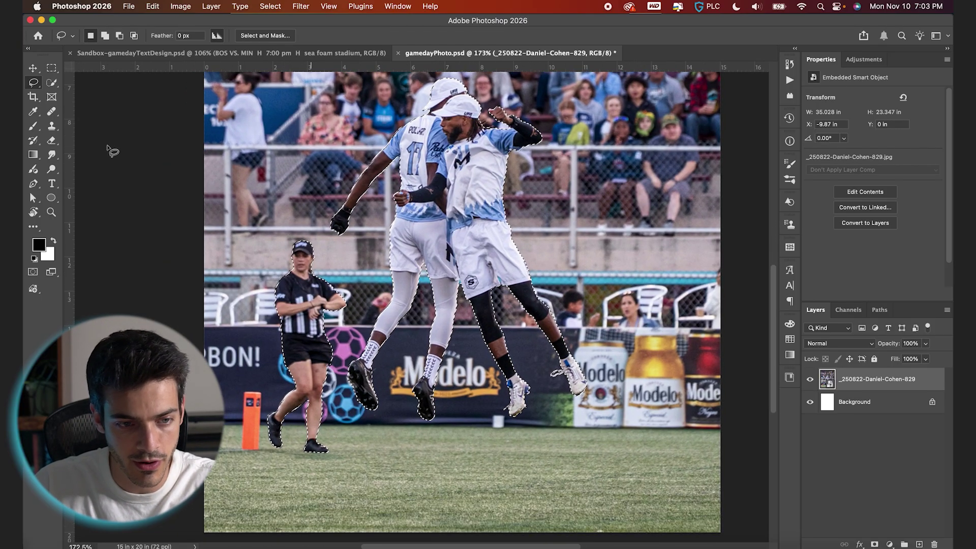
left_click(33, 83)
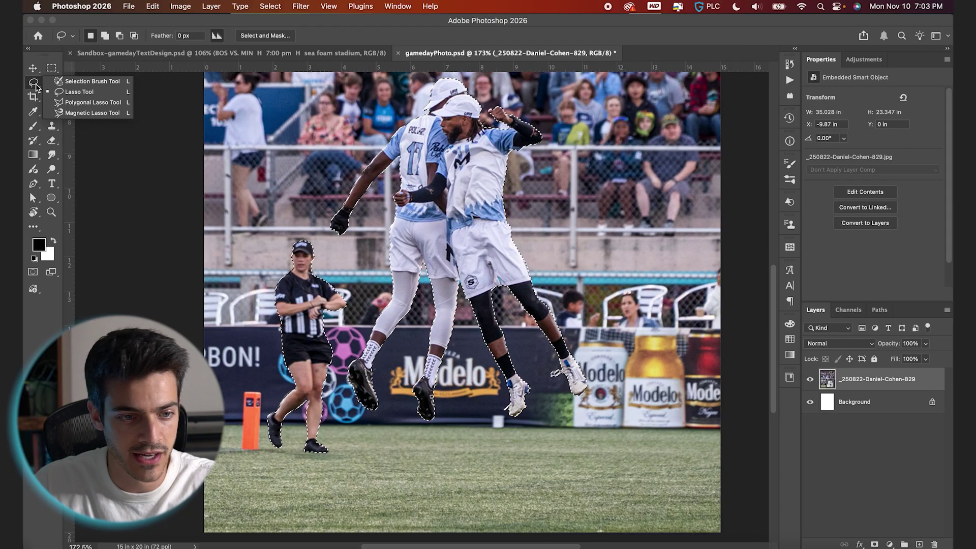
left_click(77, 92)
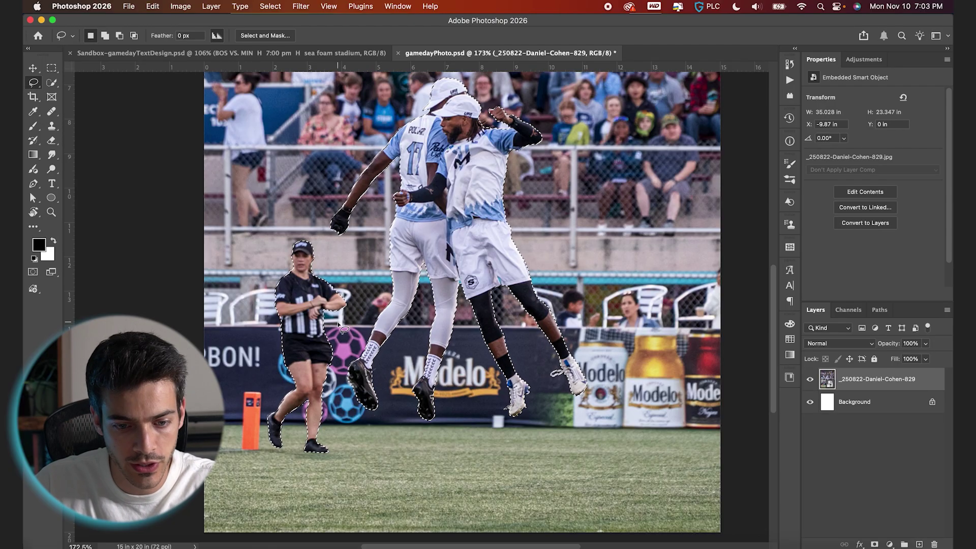
mouse_move(338, 325)
left_mouse_down()
mouse_move(337, 407)
mouse_move(260, 450)
mouse_move(246, 381)
mouse_move(251, 325)
mouse_move(281, 233)
mouse_move(319, 235)
mouse_move(343, 280)
mouse_move(339, 326)
left_mouse_up()
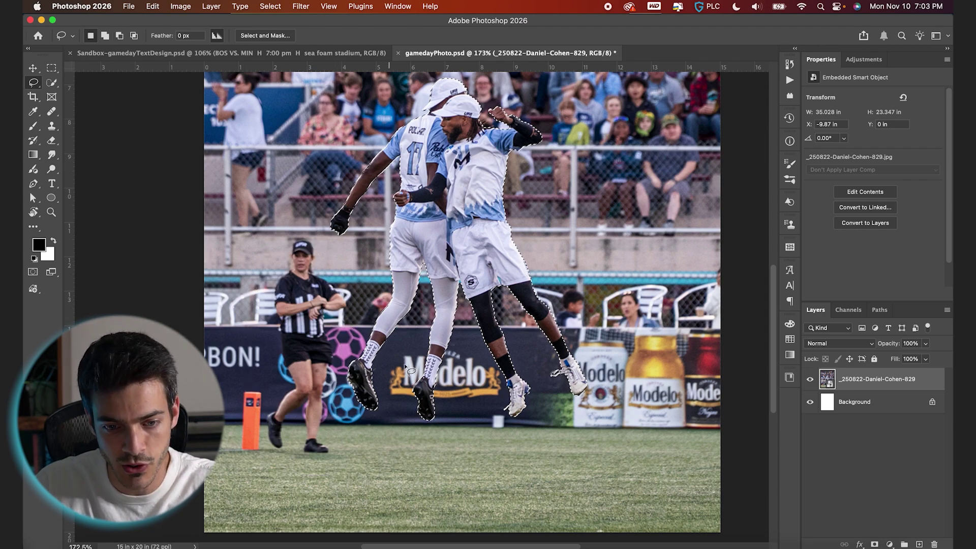
scroll(420, 351, "up", 1)
key("w")
scroll(420, 351, "down", 1)
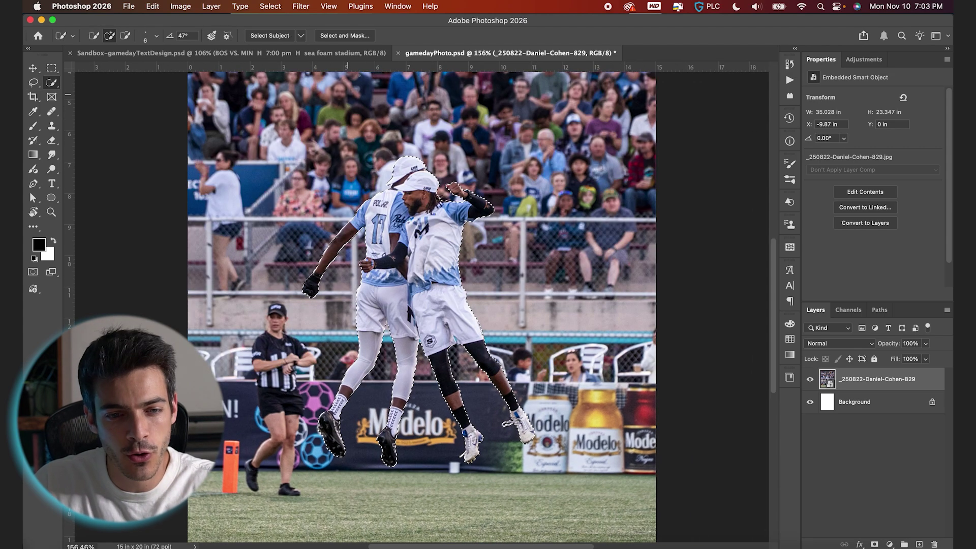
- In Select and Mask, set Radius 1 px, Contrast 18%, Shift Edge -14%, and output to a layer mask
left_click(344, 35)
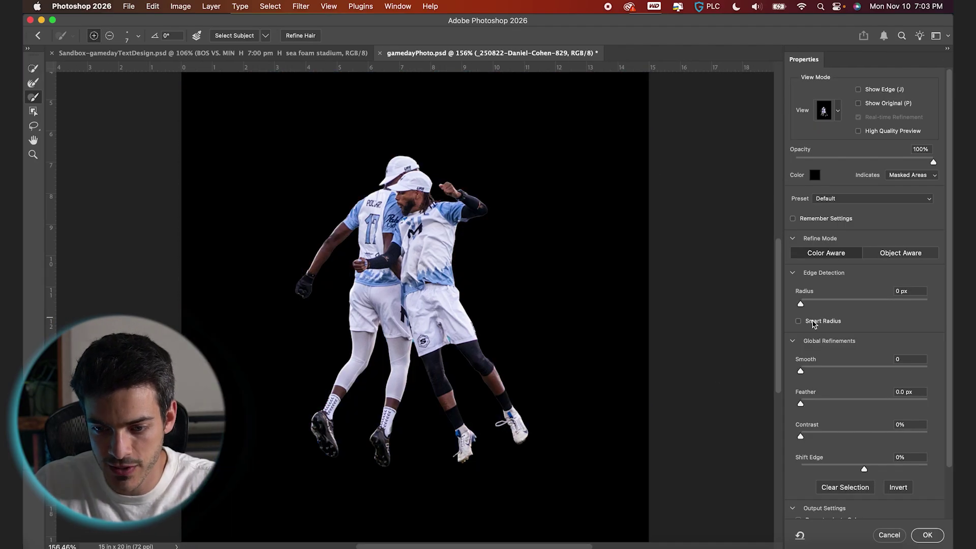
left_click_drag(807, 303, 811, 303)
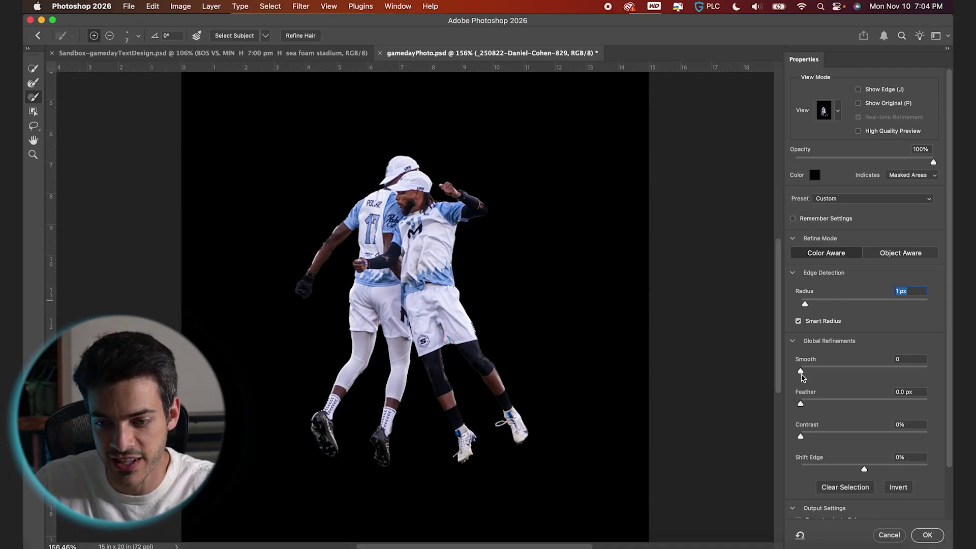
left_click_drag(817, 436, 823, 437)
left_click_drag(864, 470, 856, 471)
scroll(867, 493, "down", 3)
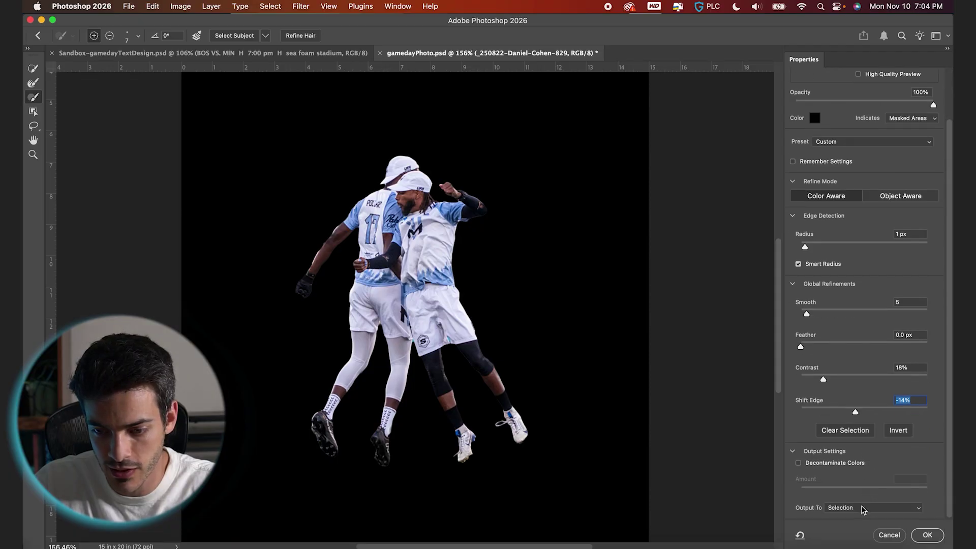
left_click(863, 509)
left_click(863, 519)
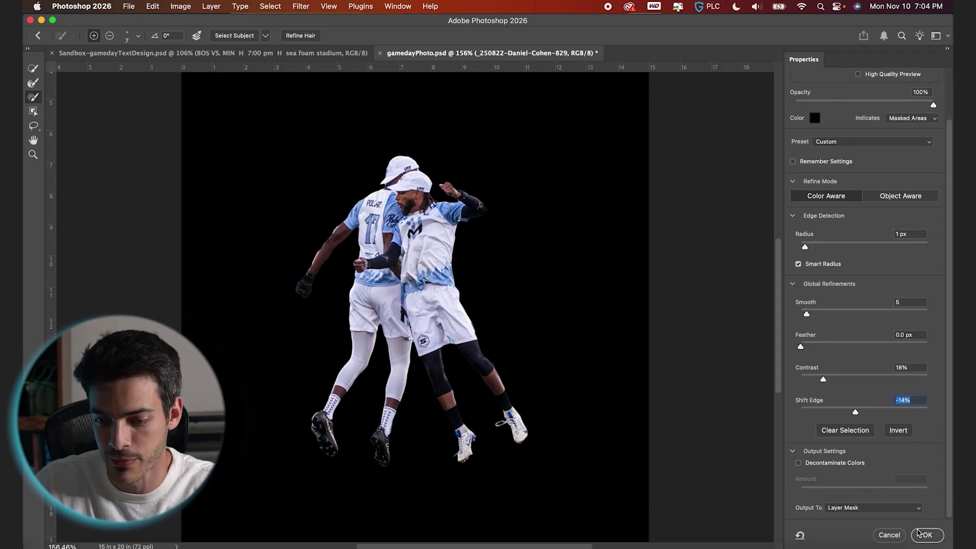
left_click(928, 535)
left_click(827, 379)
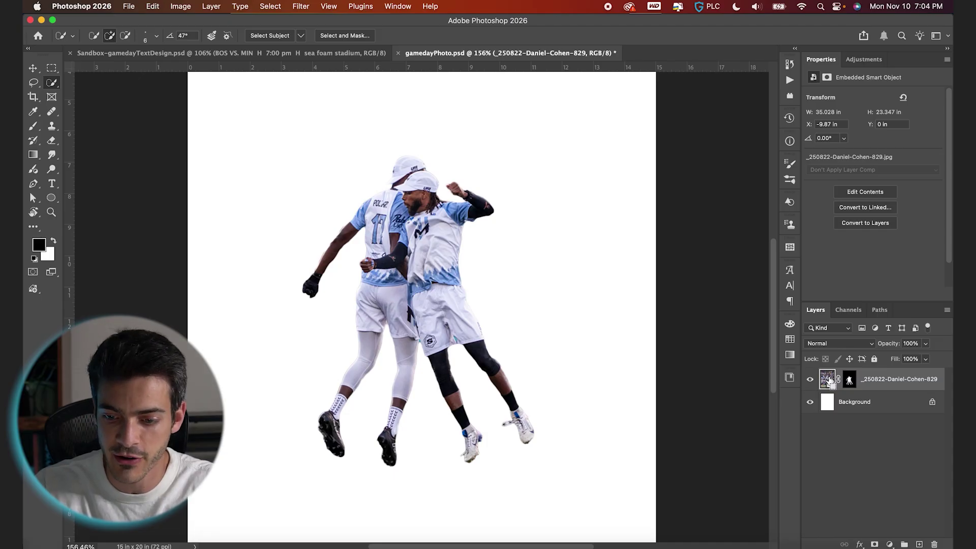
- Duplicate the masked players layer and delete the lower copy's layer mask
key("super+j")
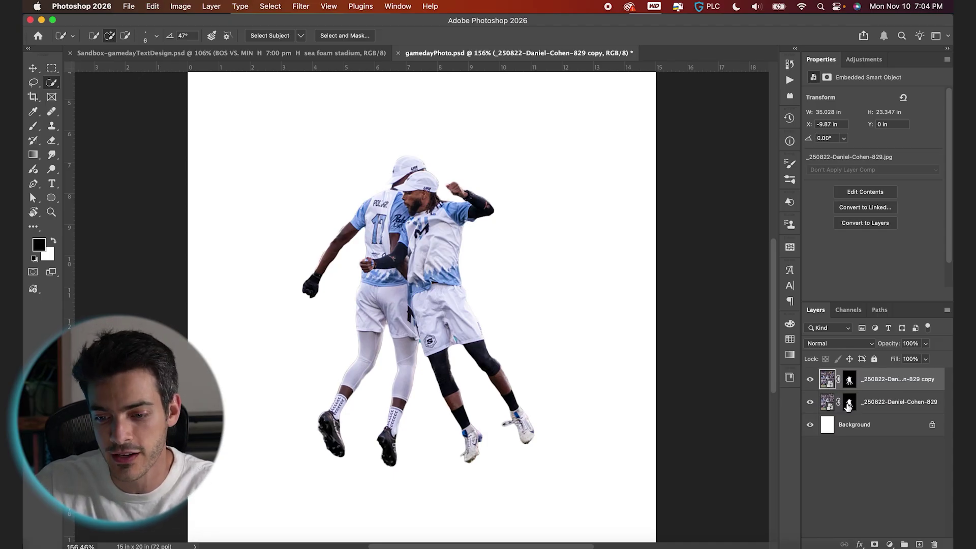
left_click(849, 405)
right_click(850, 404)
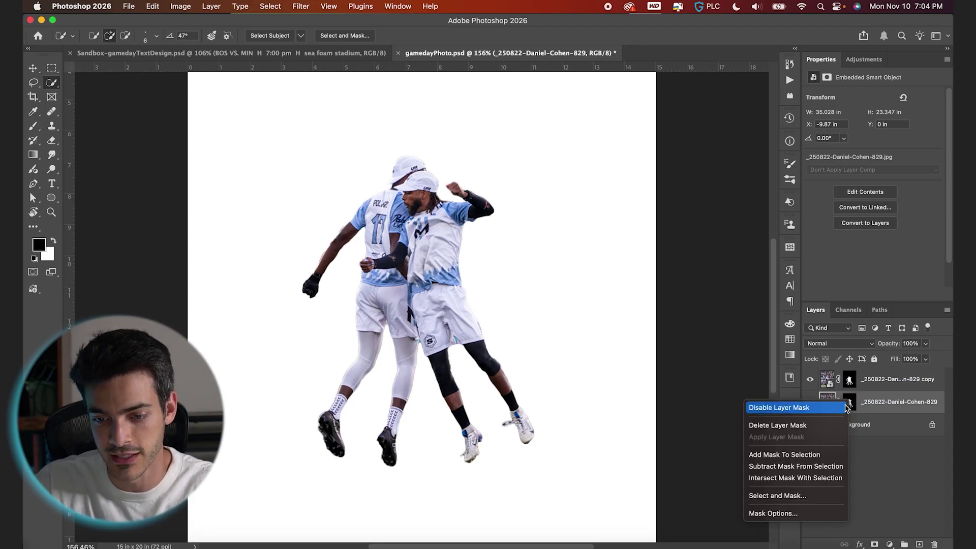
left_click(826, 429)
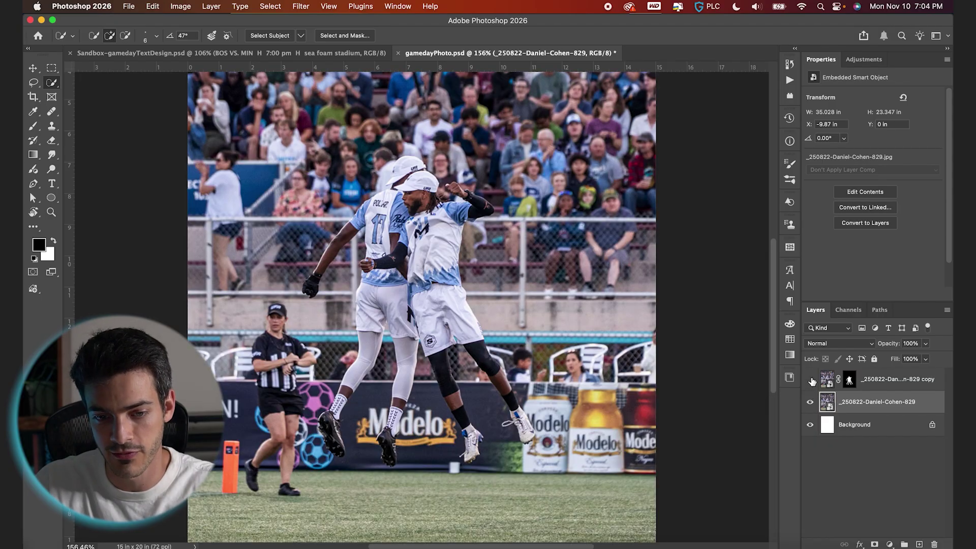
- Hide the cutout copy so only the full stadium photo layer shows
left_click(810, 405)
left_click(810, 402)
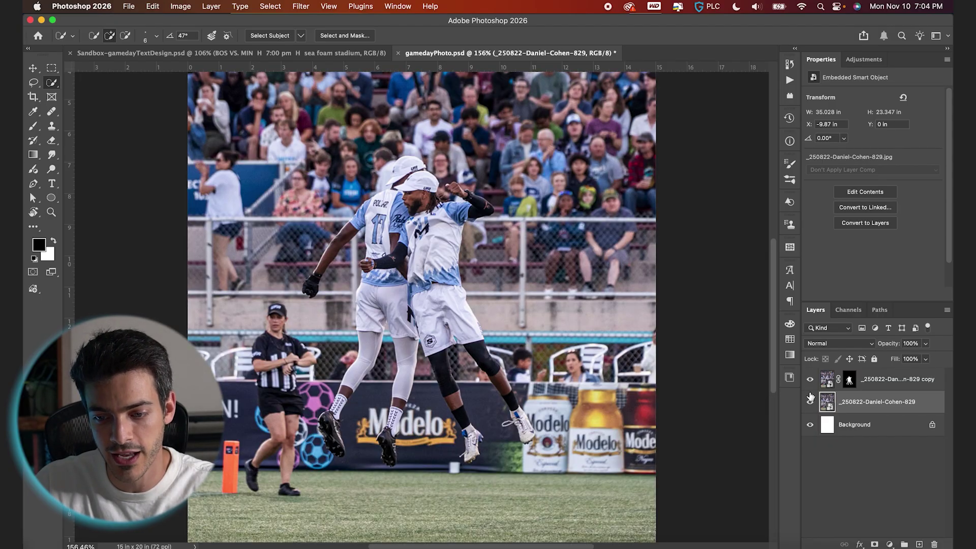
left_click(811, 402)
left_click(810, 380)
left_click(810, 380)
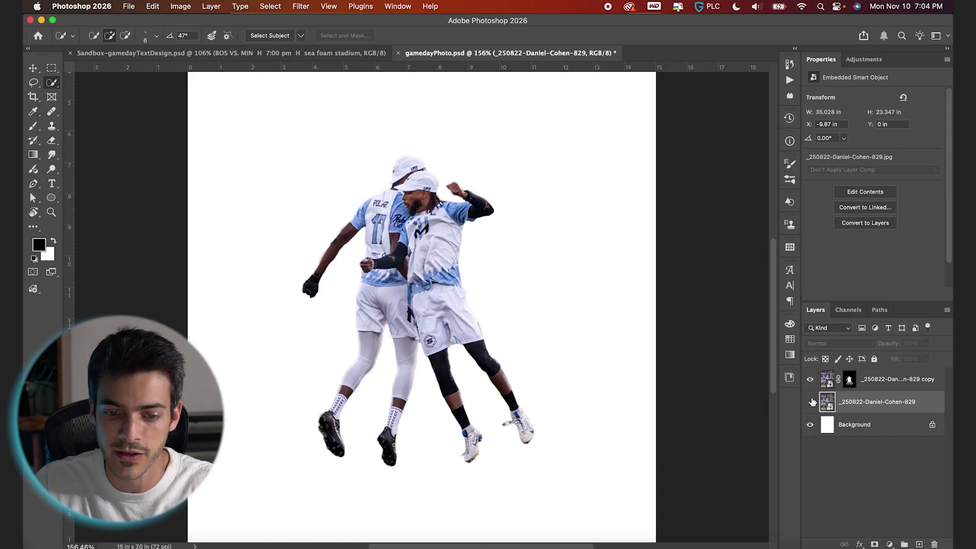
scroll(438, 244, "down", 3)
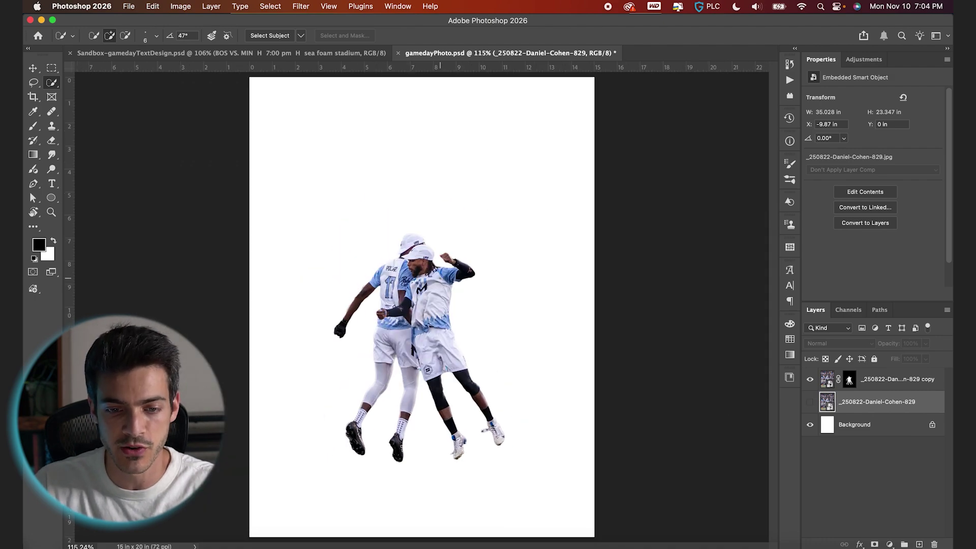
left_click(811, 380)
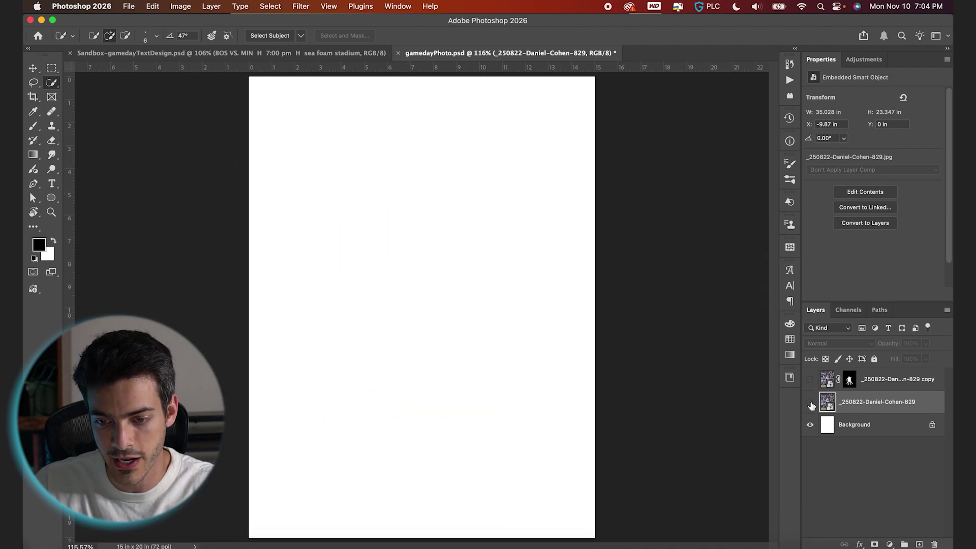
left_click(811, 405)
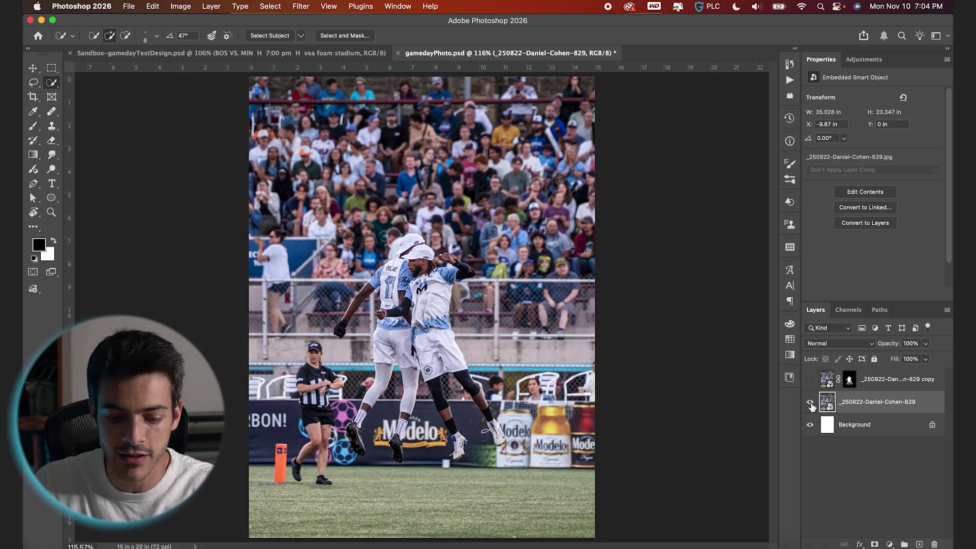
- Load the players' mask as a selection and expand it outward via Select > Modify > Expand
left_click(851, 382, "ctrl")
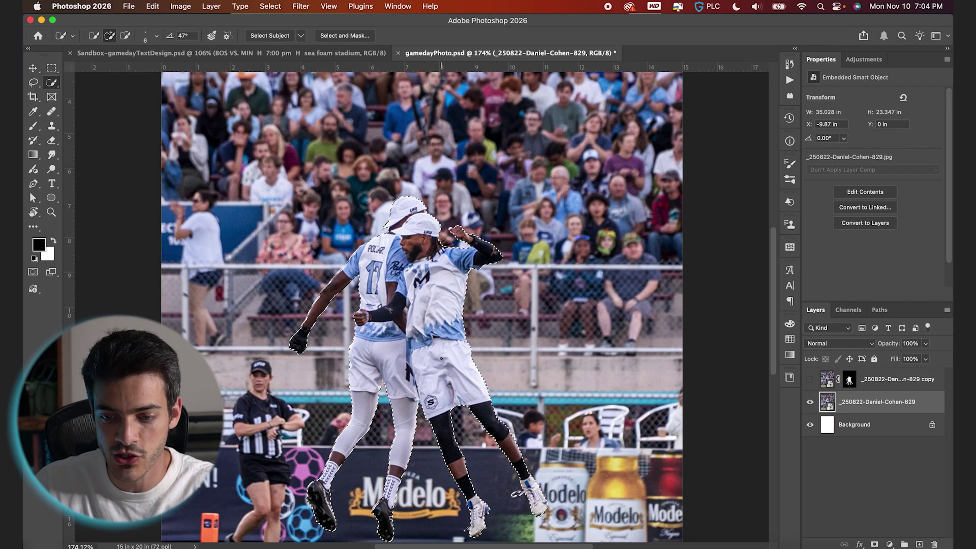
left_click(272, 5)
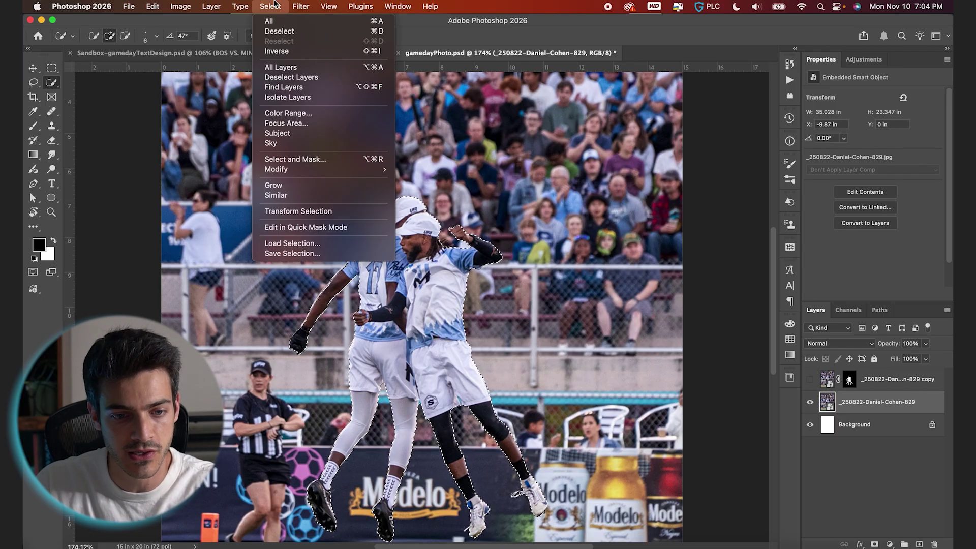
mouse_move(300, 169)
left_click(436, 191)
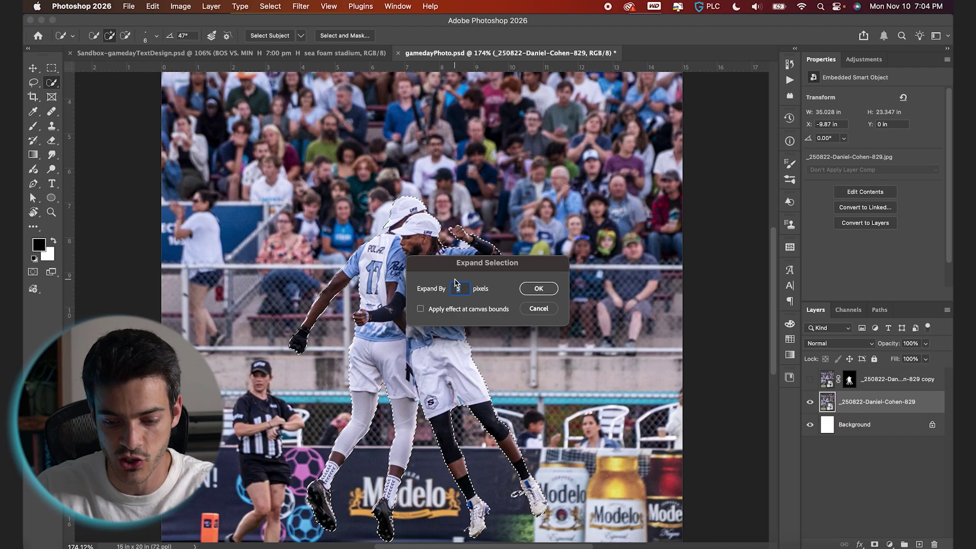
key("Return")
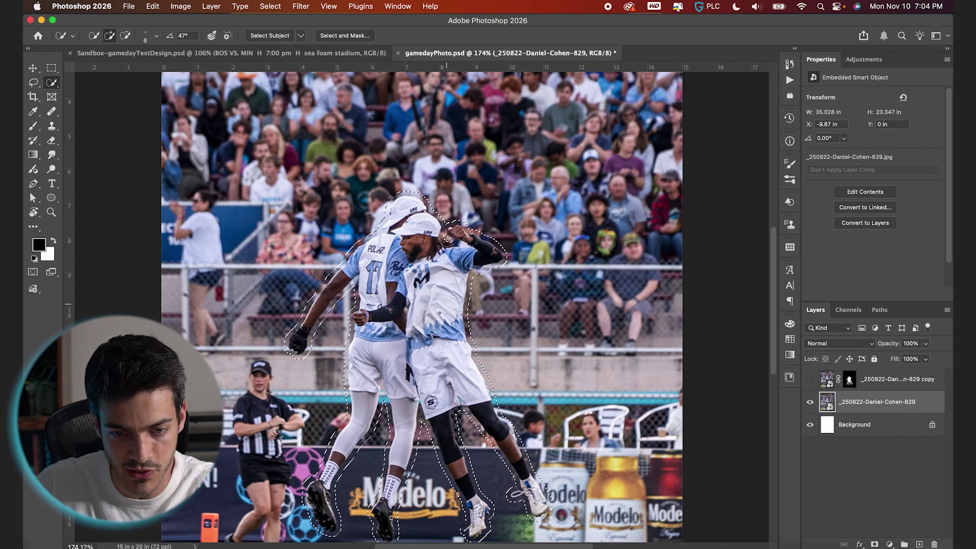
scroll(439, 313, "down", 5)
scroll(393, 315, "up", 1)
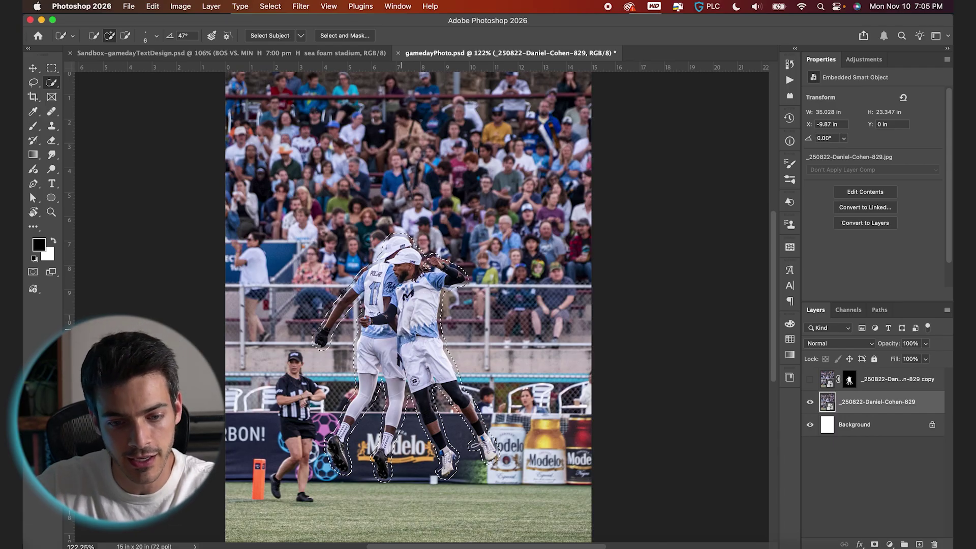
right_click(400, 340)
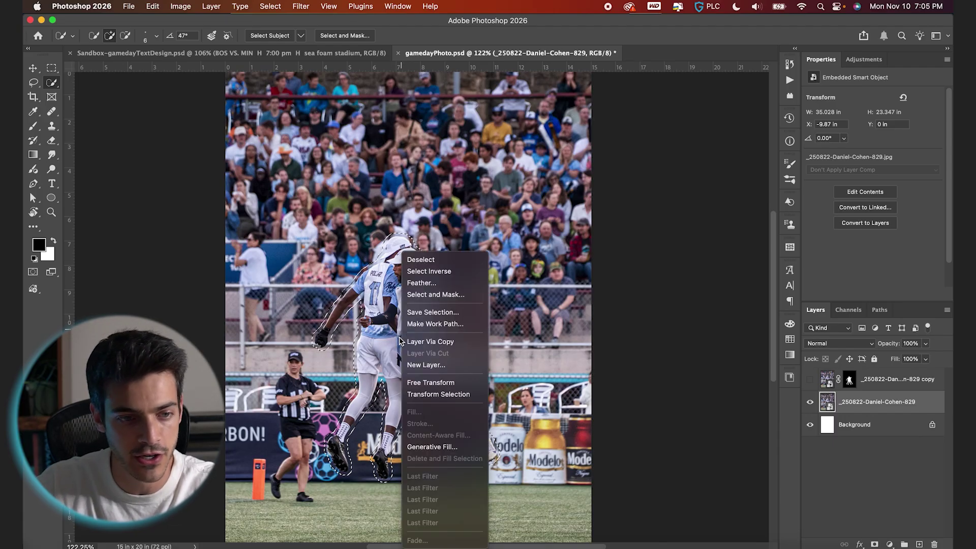
- Run Generative Fill with an empty prompt over the selected players and preview the variations
left_click(442, 447)
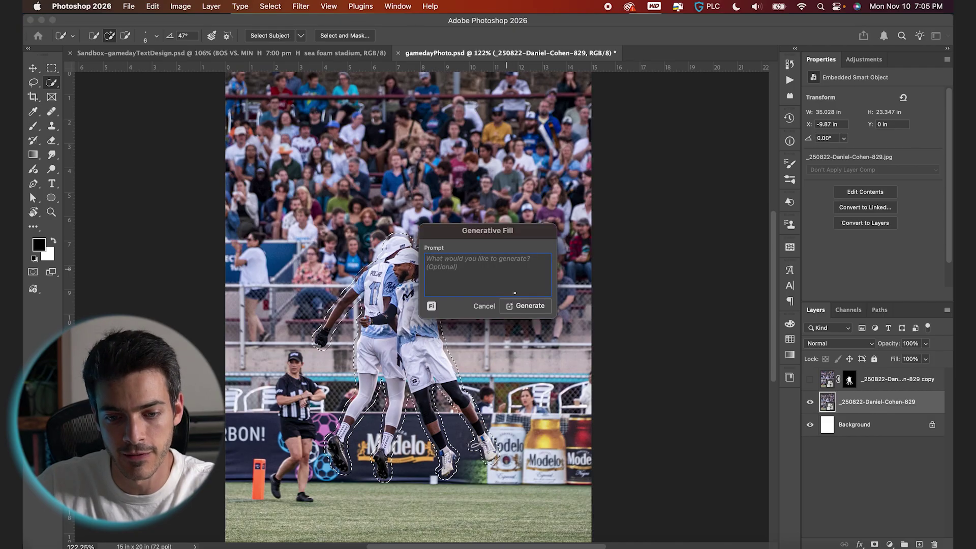
left_click(529, 306)
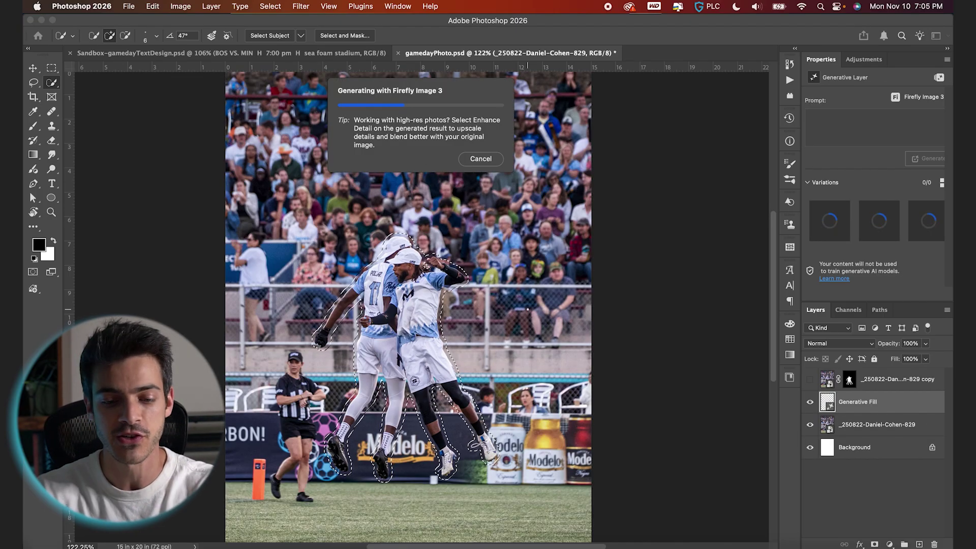
left_click(922, 227)
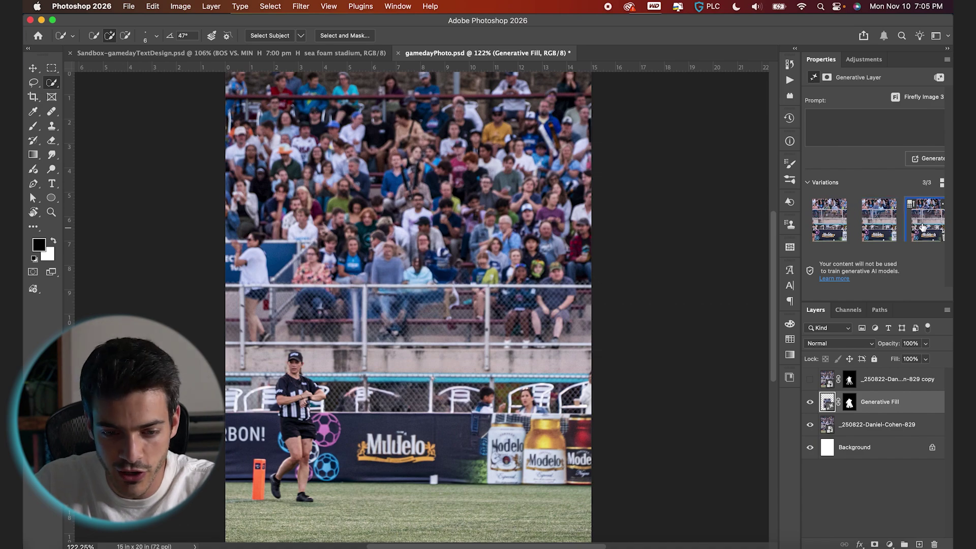
left_click(829, 219)
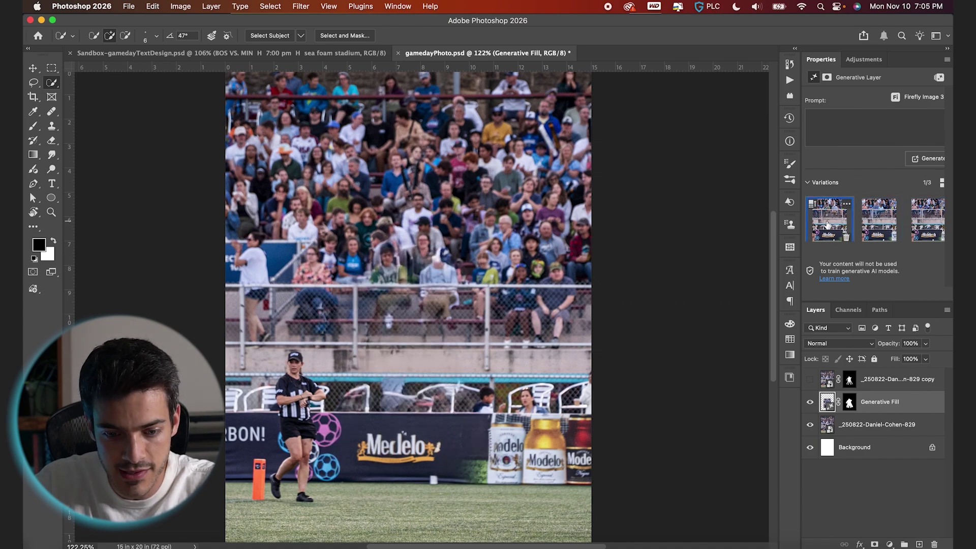
- Keep the second variation, hide the players, and duplicate the fill and photo layers
left_click(810, 380)
left_click(873, 227)
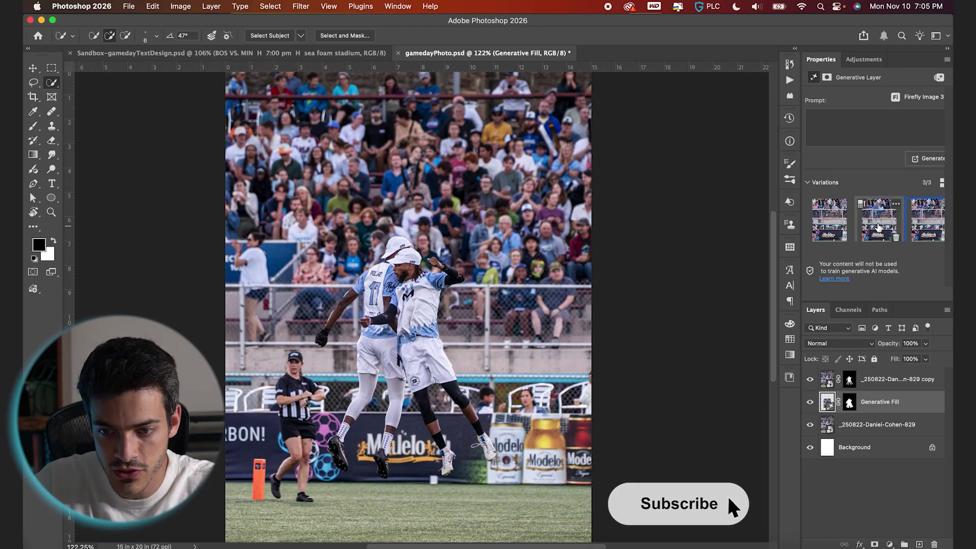
left_click(810, 379)
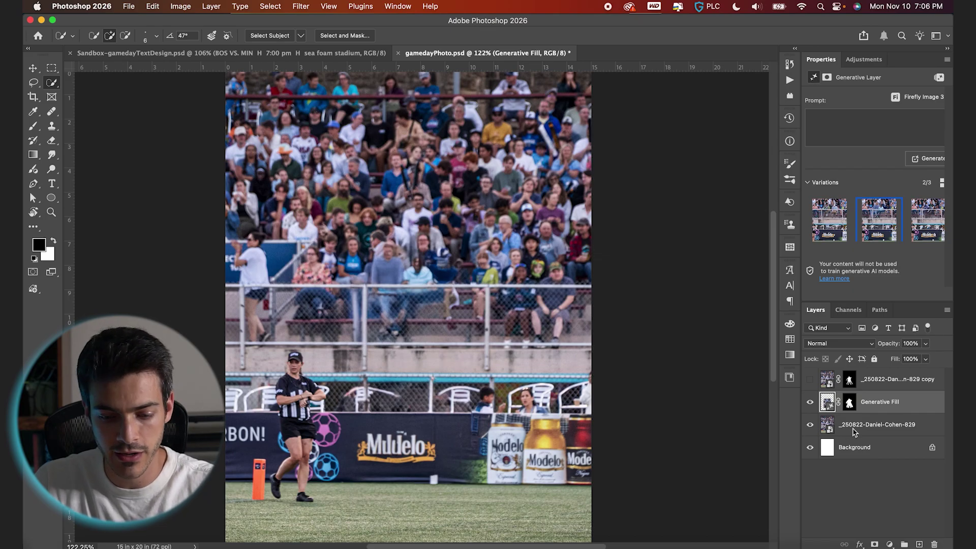
left_click(853, 430, "shift")
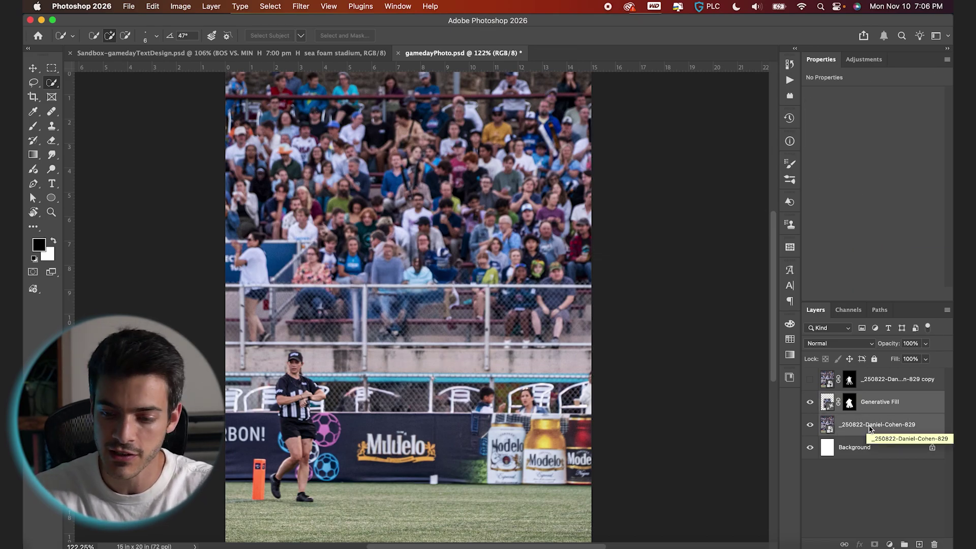
key("super+j")
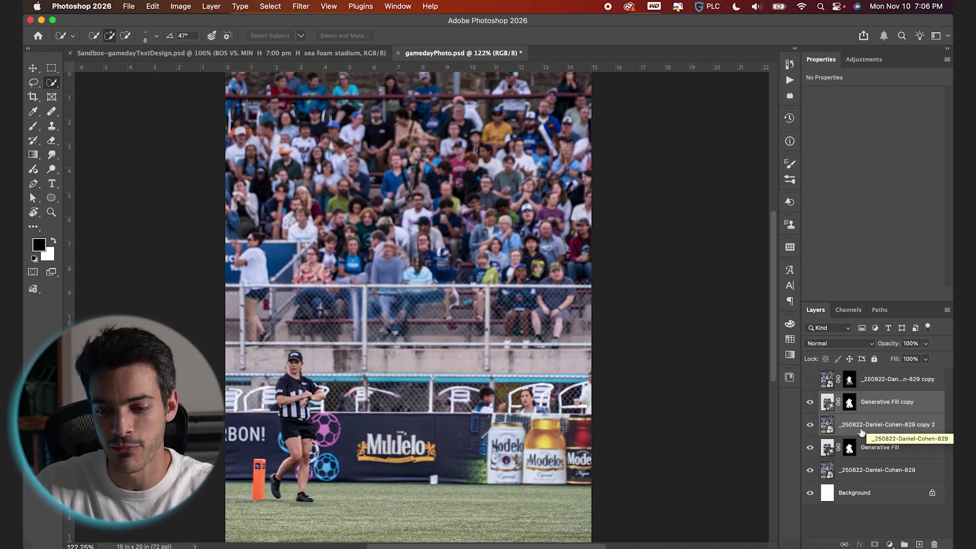
- Merge the fill and photo copies into one layer and hide the originals
right_click(859, 430)
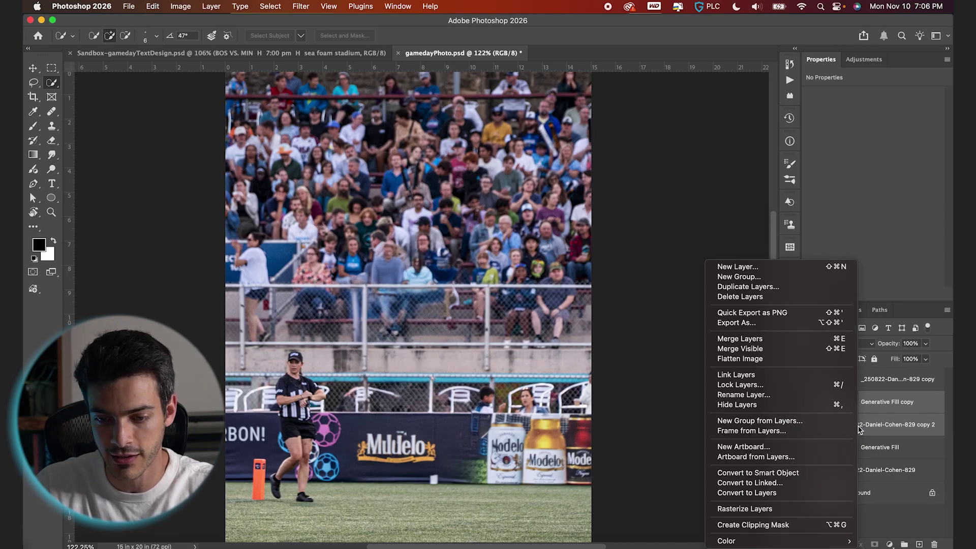
left_click(791, 339)
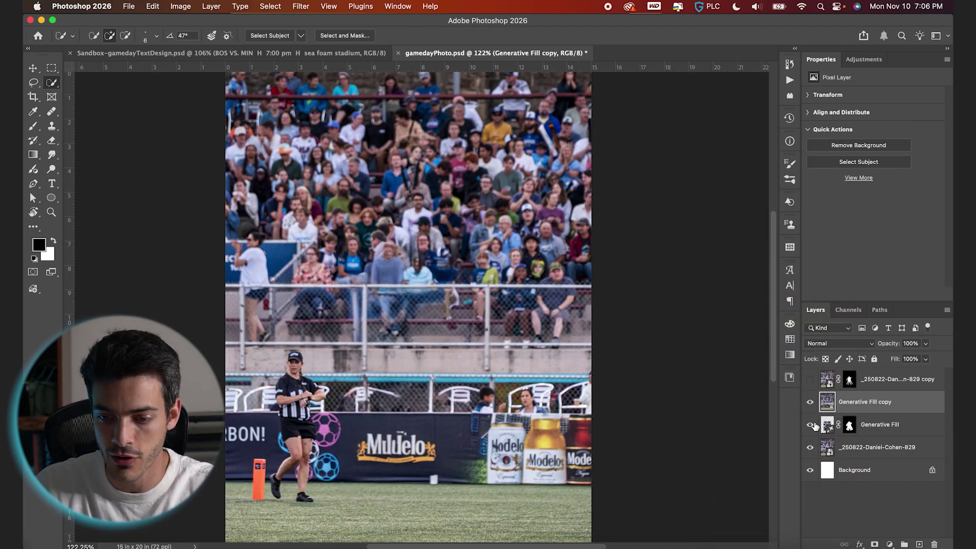
left_click_drag(812, 429, 812, 453)
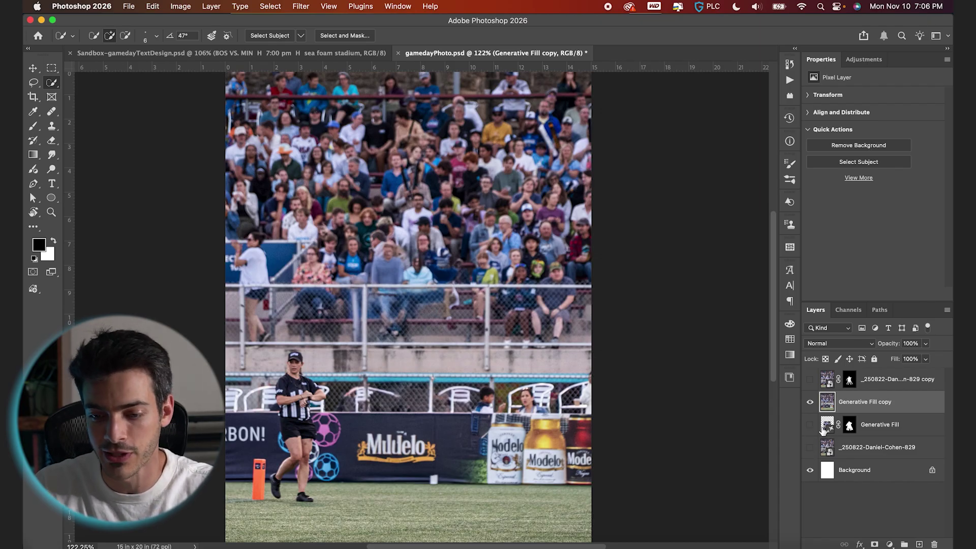
left_click(811, 402)
left_click(811, 404)
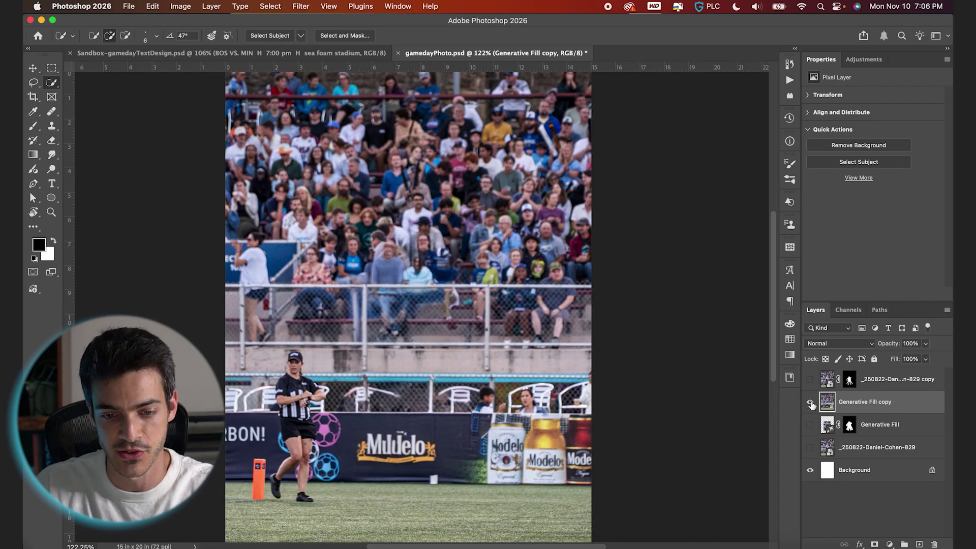
- Name the merged layer Background and the top players layer Cutout
double_click(875, 403)
type("E")
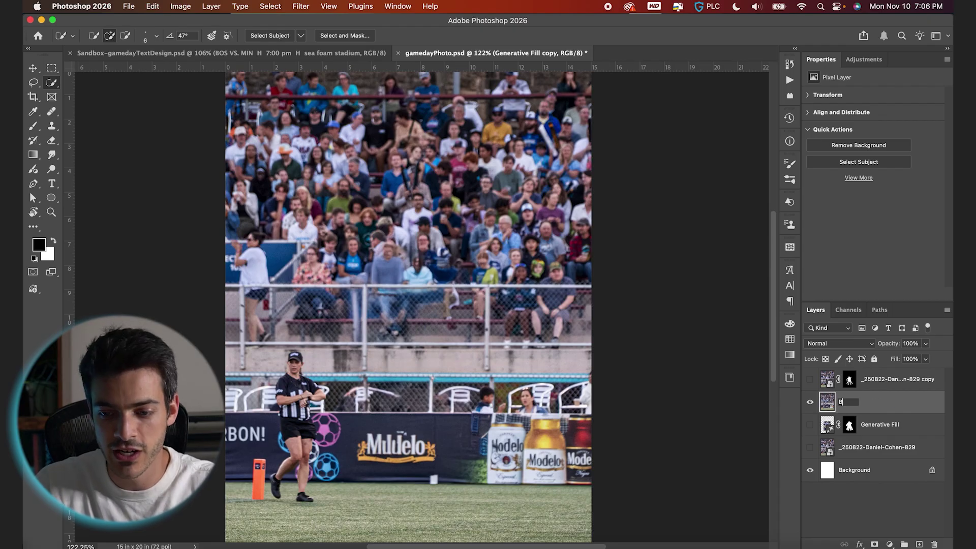
type("ackground")
key("Return")
double_click(890, 380)
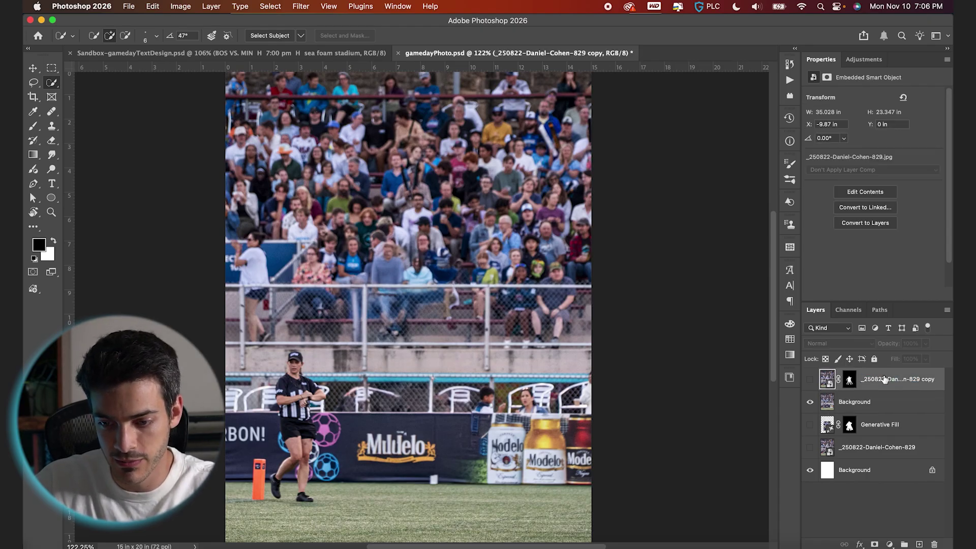
type("Cutout")
key("Return")
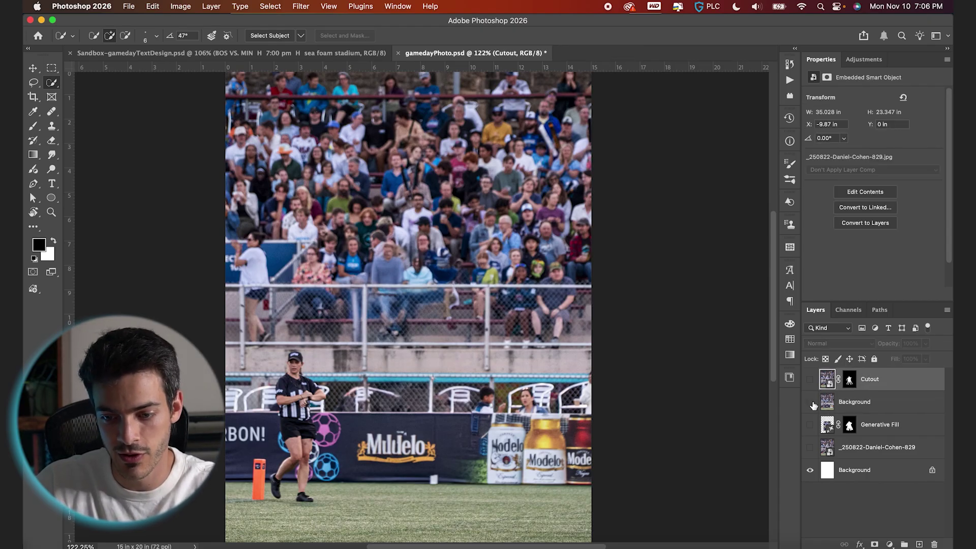
left_click(810, 402)
left_click(825, 411)
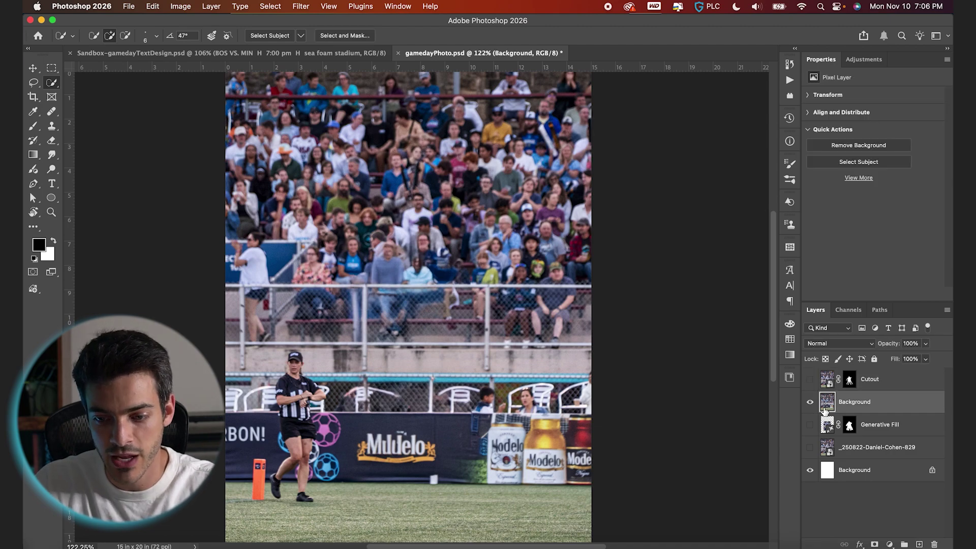
- Convert the Background layer for Smart Filters and show the Cutout layer
left_click(300, 7)
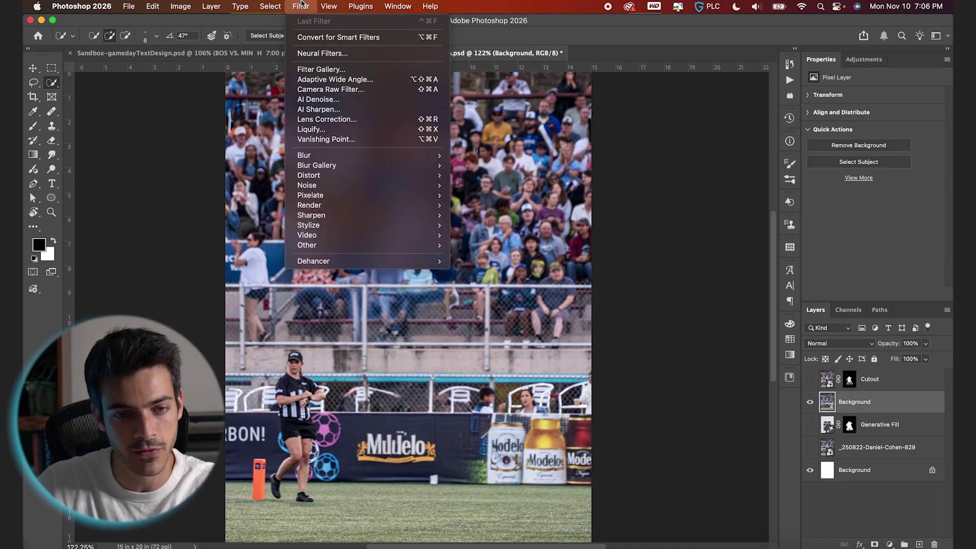
left_click(320, 37)
key("v")
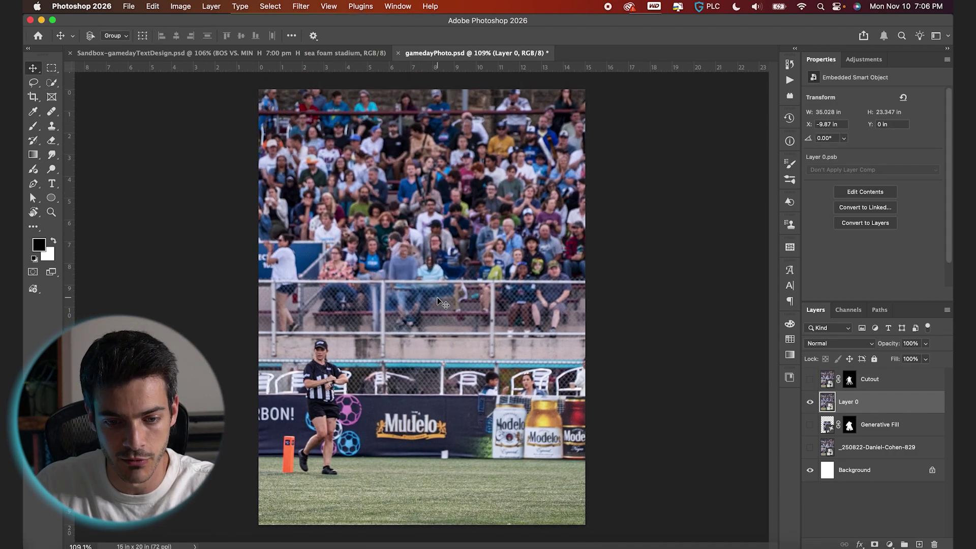
left_click(810, 379)
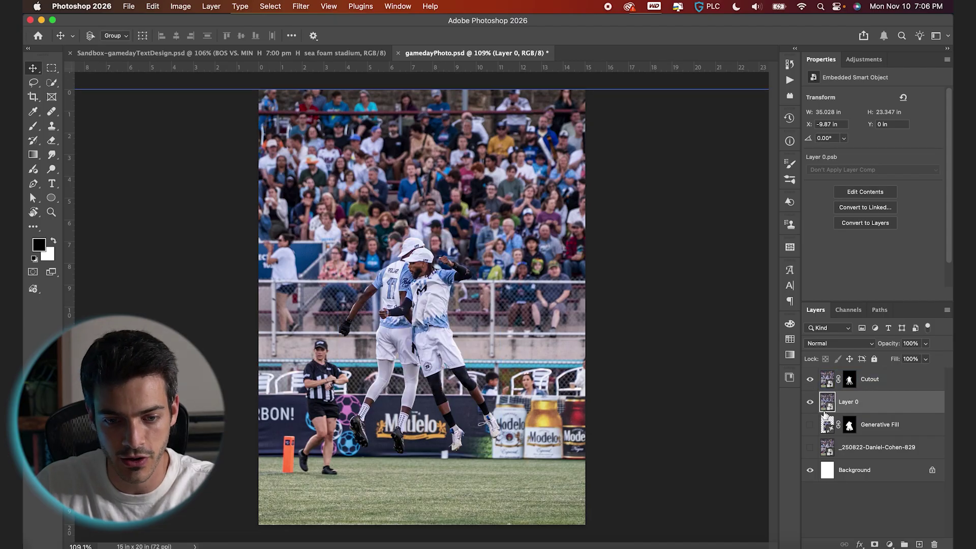
- Apply a Gaussian Blur smart filter with an 8.2-pixel radius to the background
left_click(301, 6)
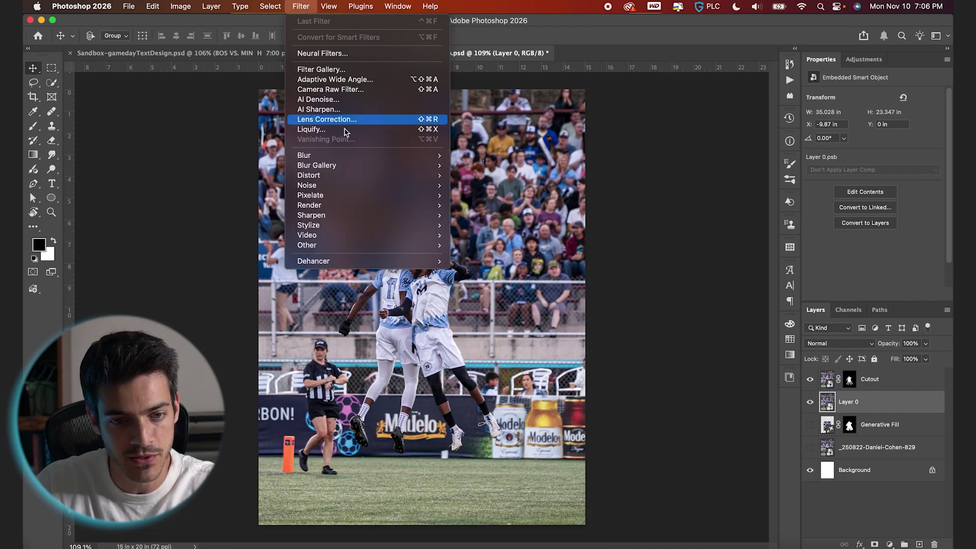
mouse_move(351, 159)
left_click(470, 195)
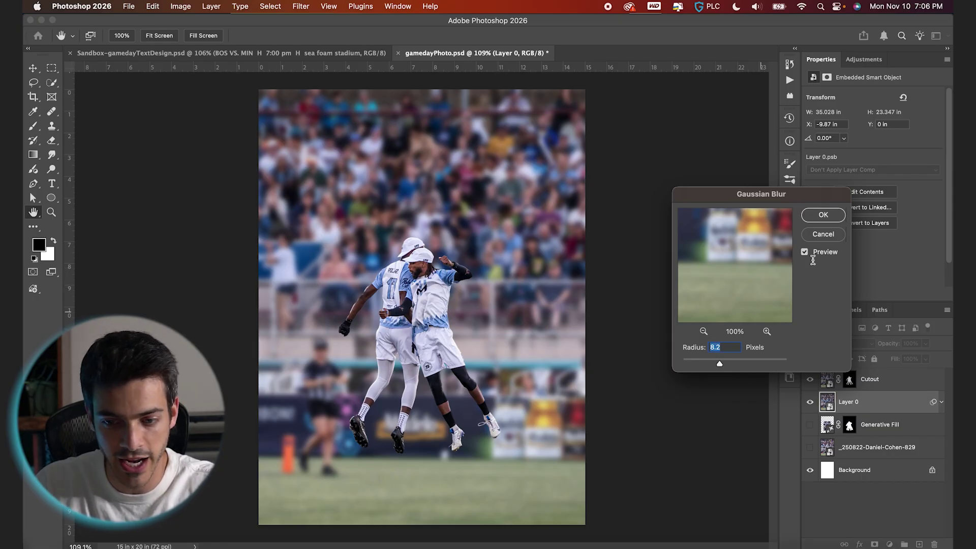
left_click(823, 215)
- Target the background blur's smart filter mask for editing
key("v")
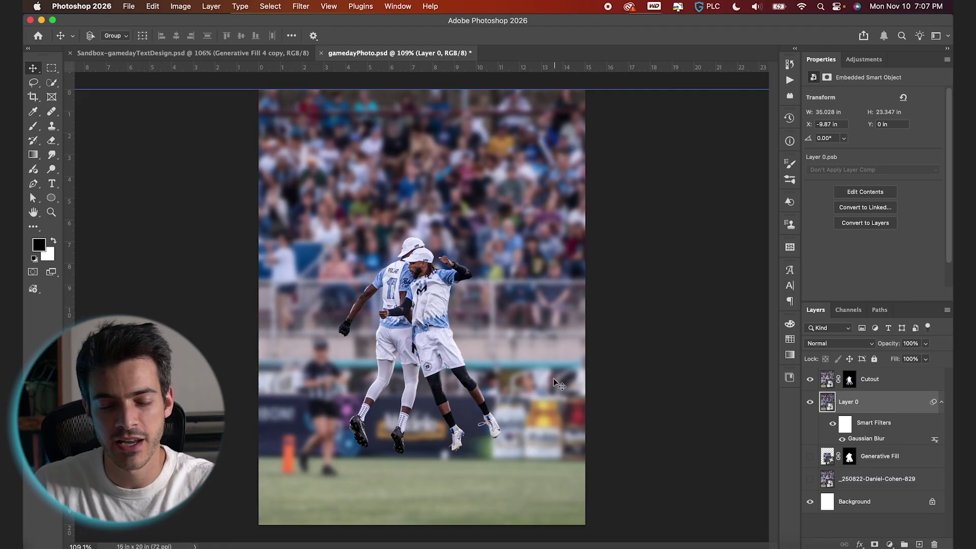
left_click(394, 324)
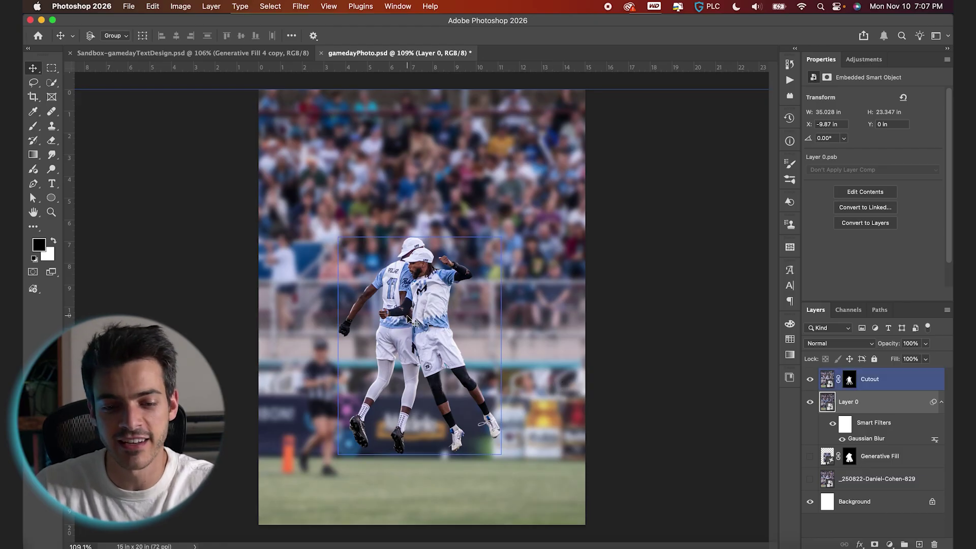
left_click(459, 330)
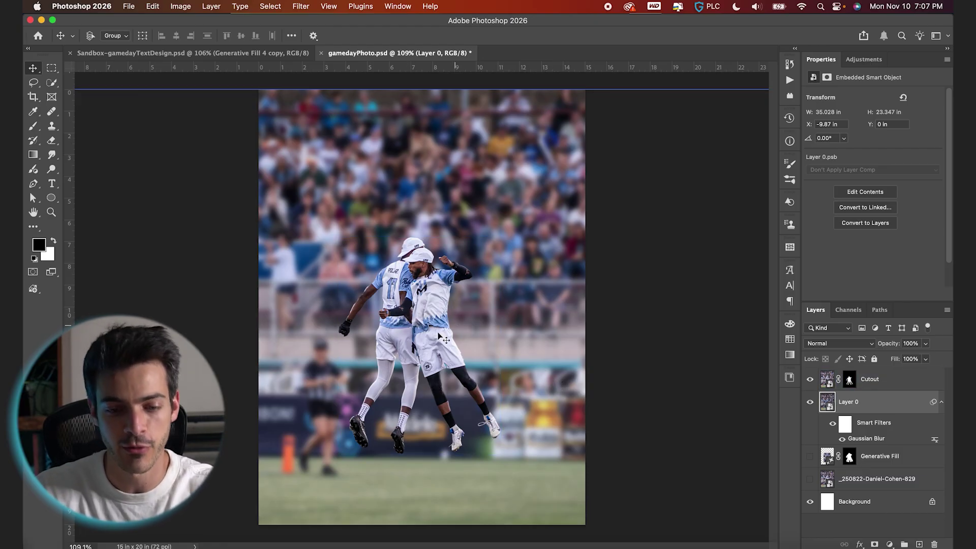
left_click(394, 301)
scroll(425, 293, "up", 2)
scroll(424, 293, "down", 3)
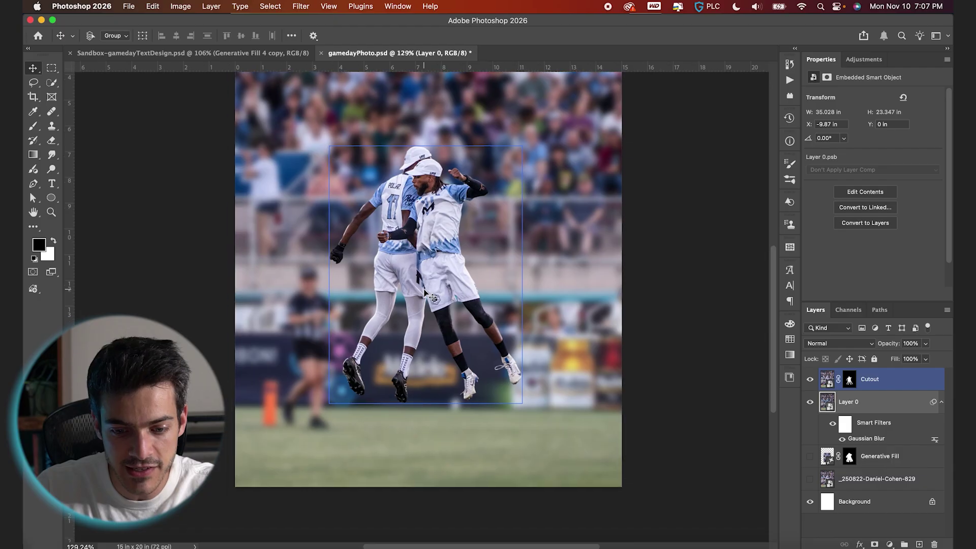
left_click(455, 469)
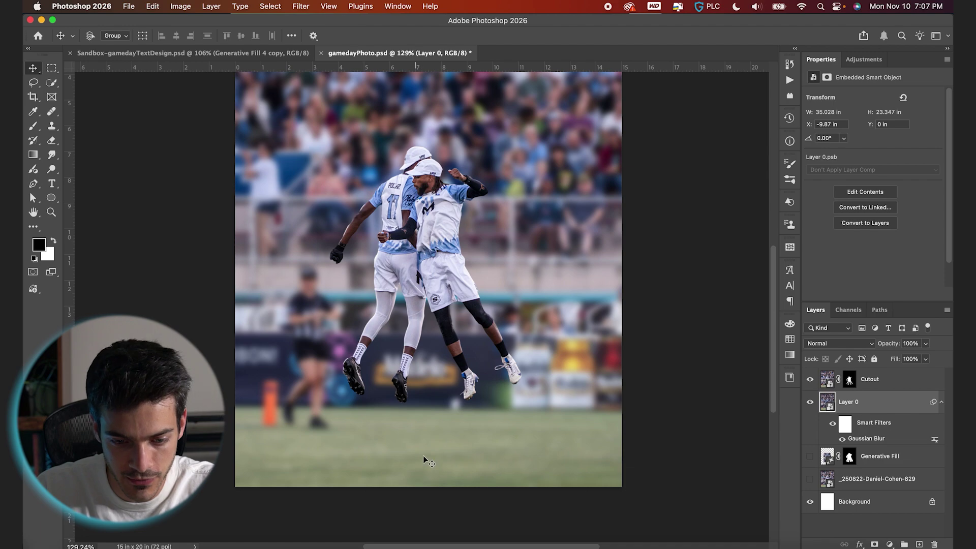
left_click(845, 426)
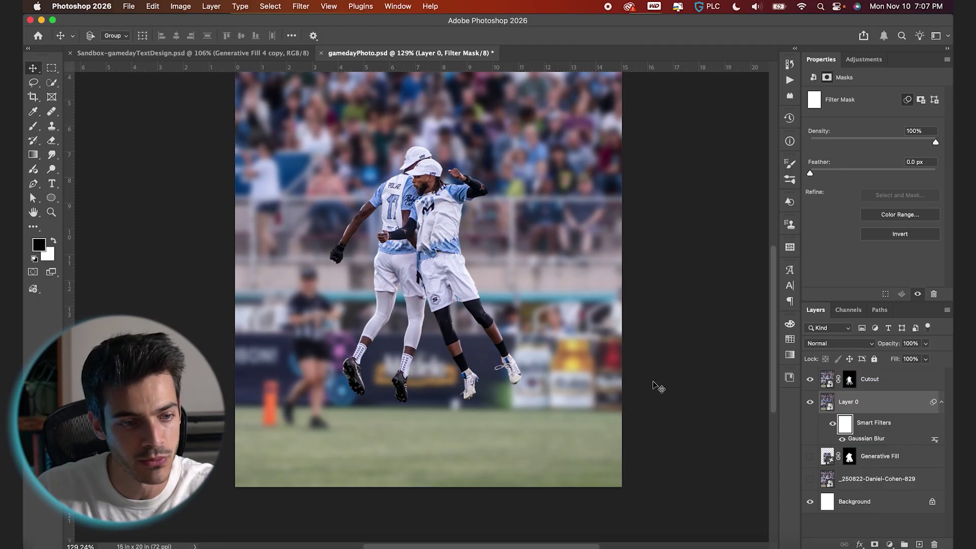
- Draw a Basics foreground-to-transparent gradient up from the bottom grass on the filter mask
left_click(34, 155)
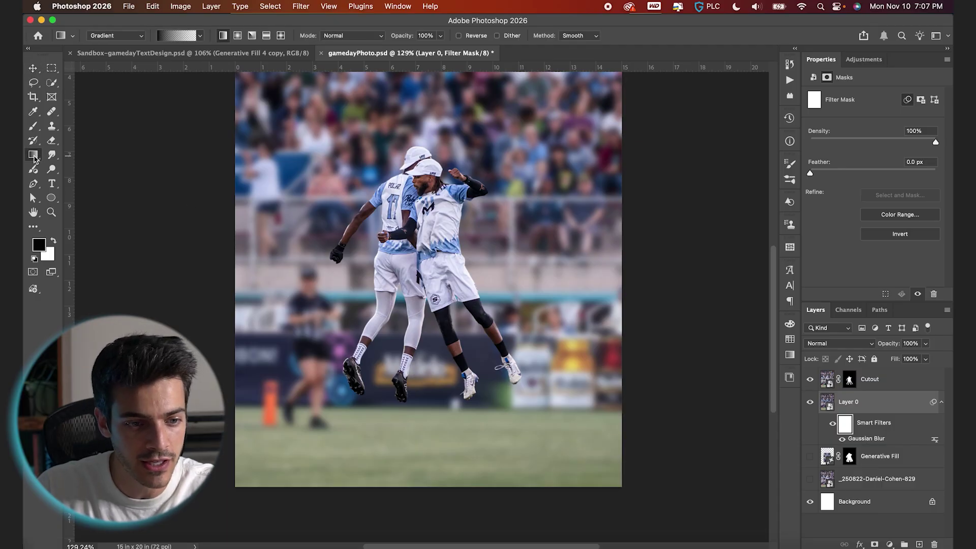
left_click(172, 38)
left_click(120, 57)
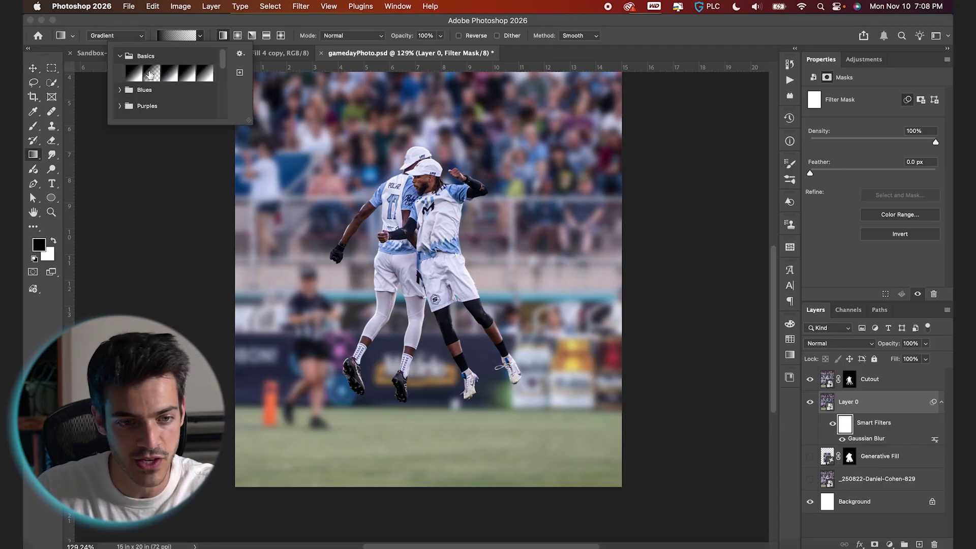
left_click(150, 75)
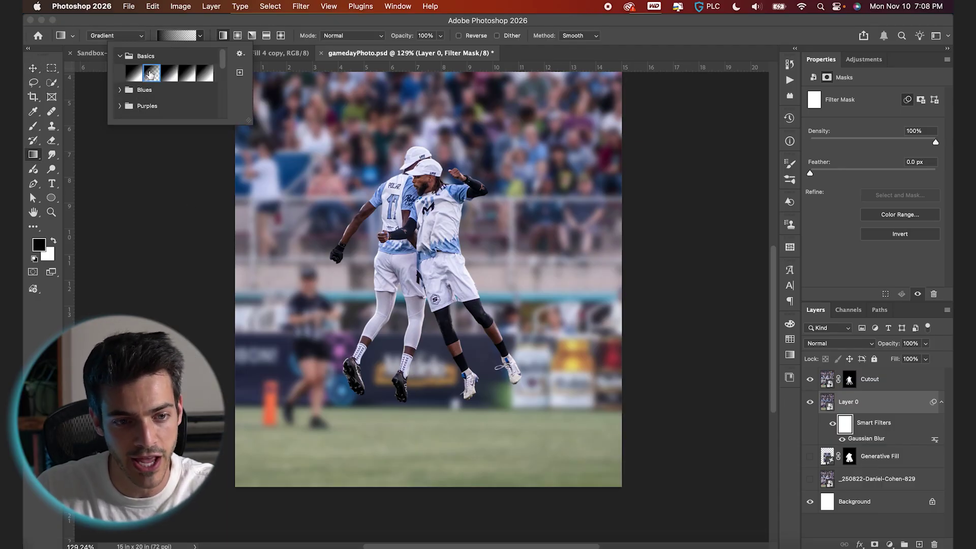
left_click(182, 23)
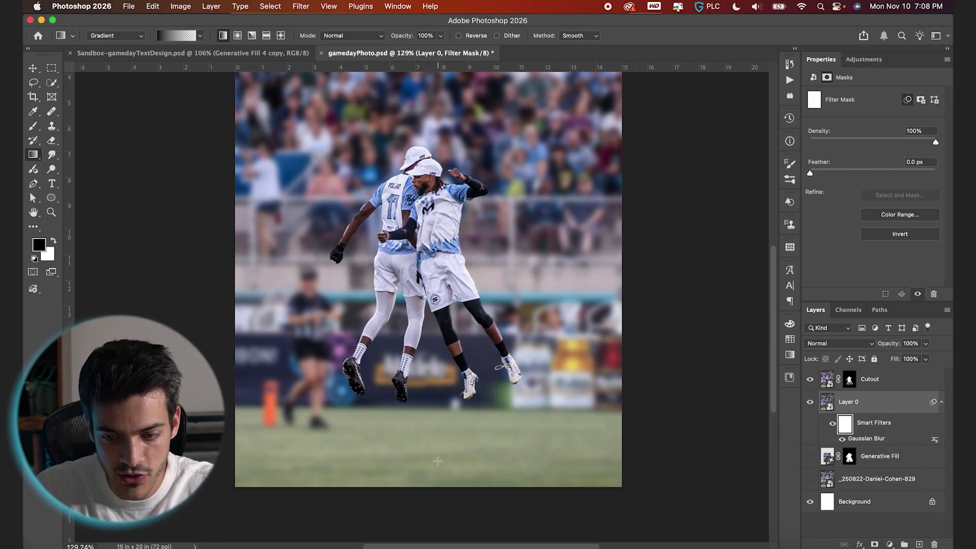
left_click_drag(431, 464, 432, 428)
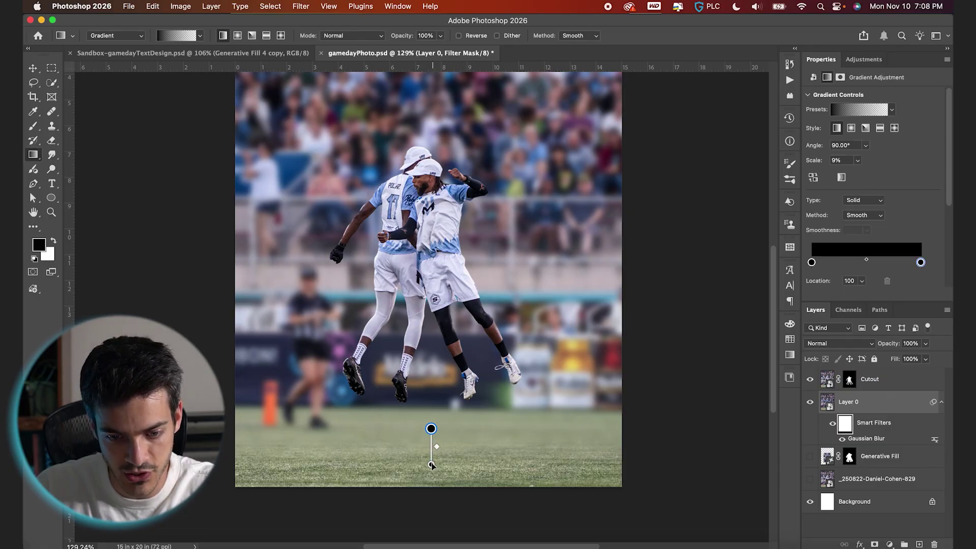
left_click_drag(431, 464, 431, 487)
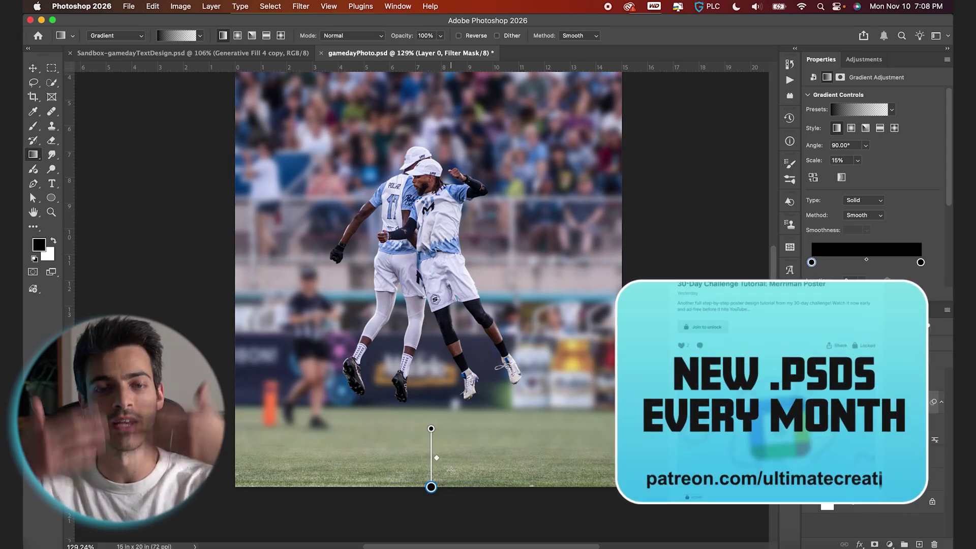
key("v")
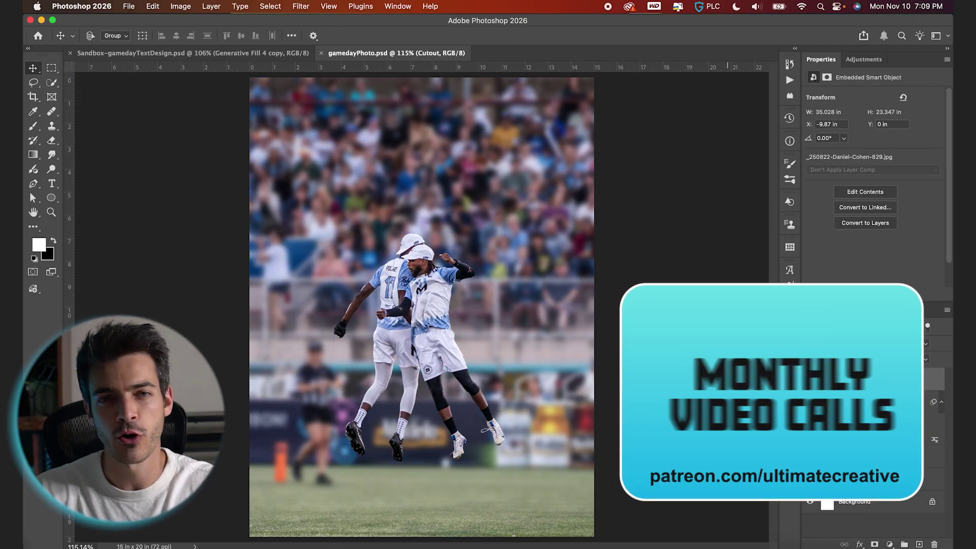
- On a new layer, type the GAME DAY title and enlarge DAY to 126 pt
key("super+shift+alt+n")
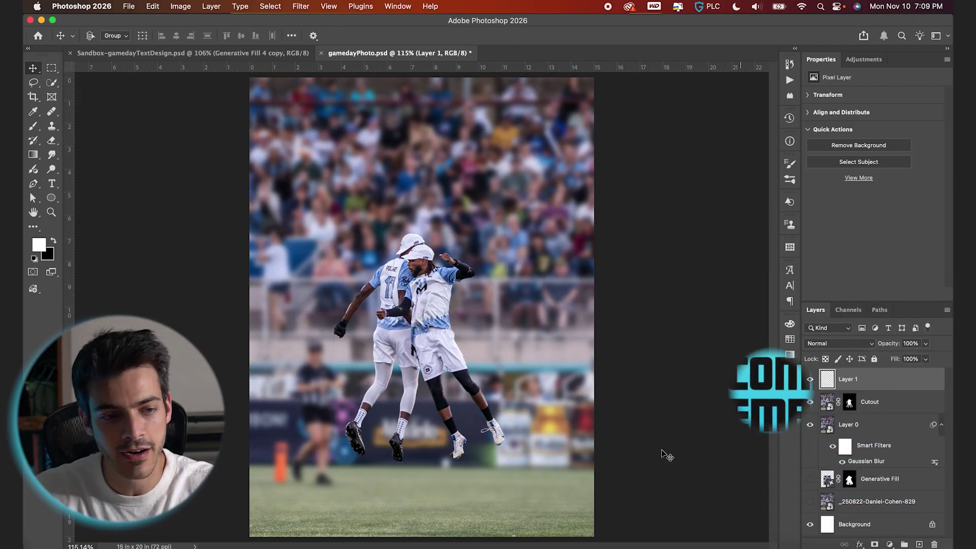
key("t")
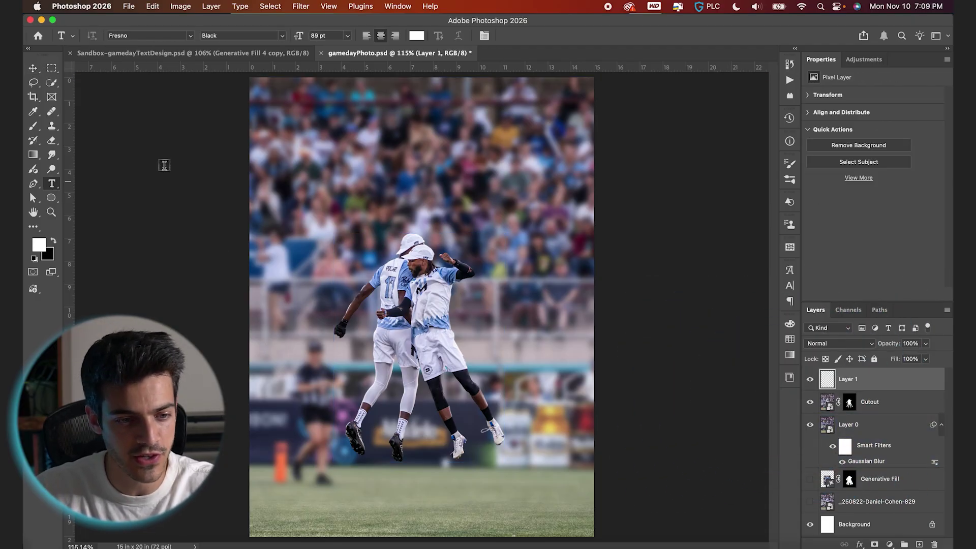
left_click(405, 175)
type("AME ")
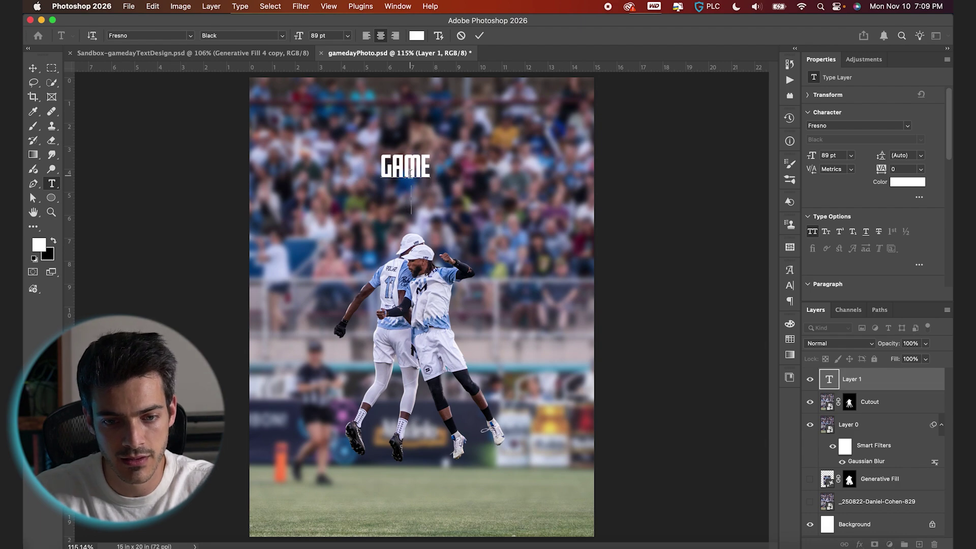
type("DAY")
double_click(407, 199)
scroll(407, 198, "up", 5)
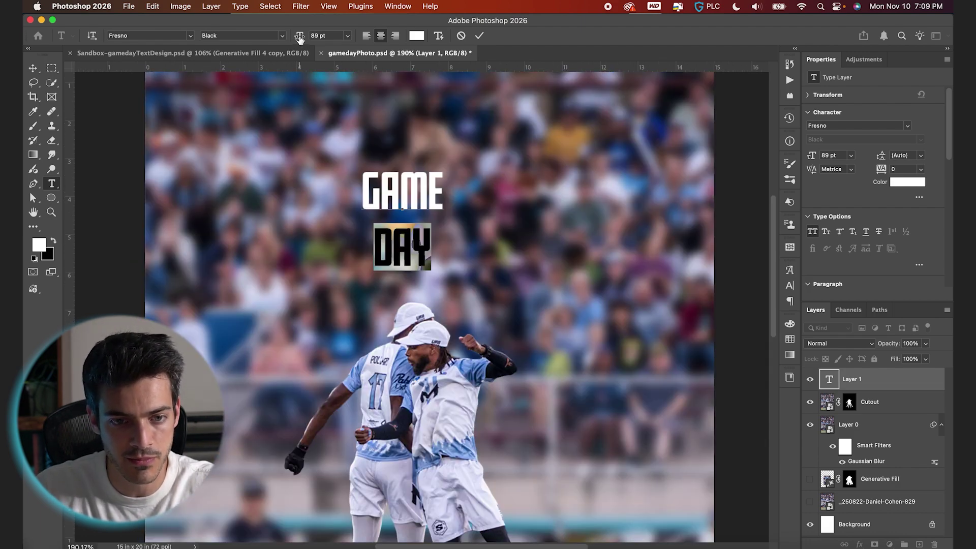
left_click_drag(300, 38, 319, 40)
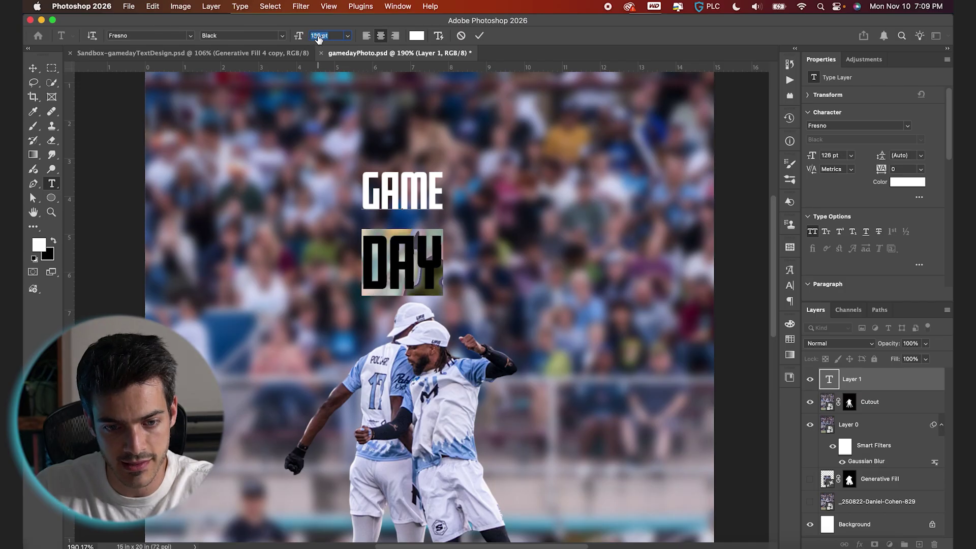
- Tighten the title's leading so DAY sits under GAME, then scale it to about 245%
key("ctrl+a")
left_click(791, 286)
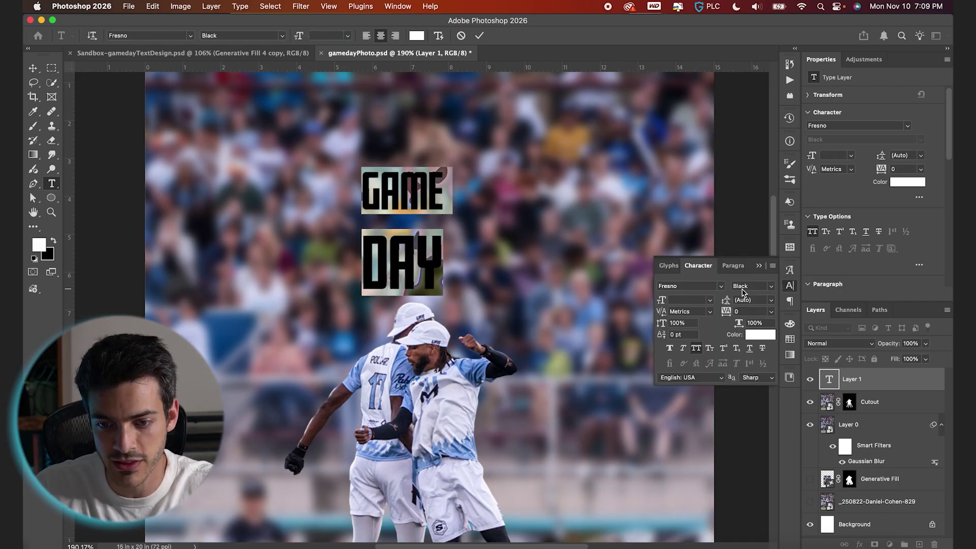
left_click_drag(728, 301, 726, 300)
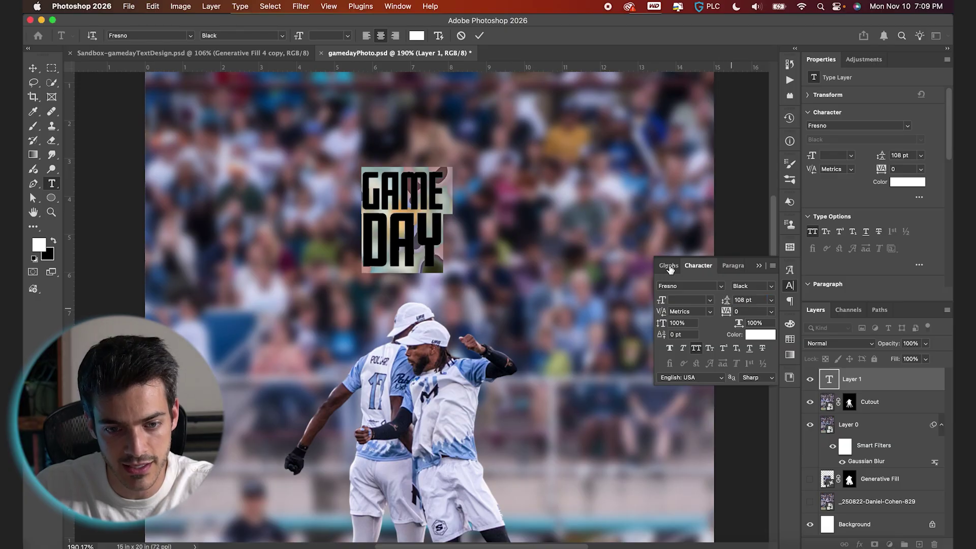
left_click(479, 35)
key("super+t")
left_click_drag(452, 164, 520, 103)
key("Return")
key("super+0")
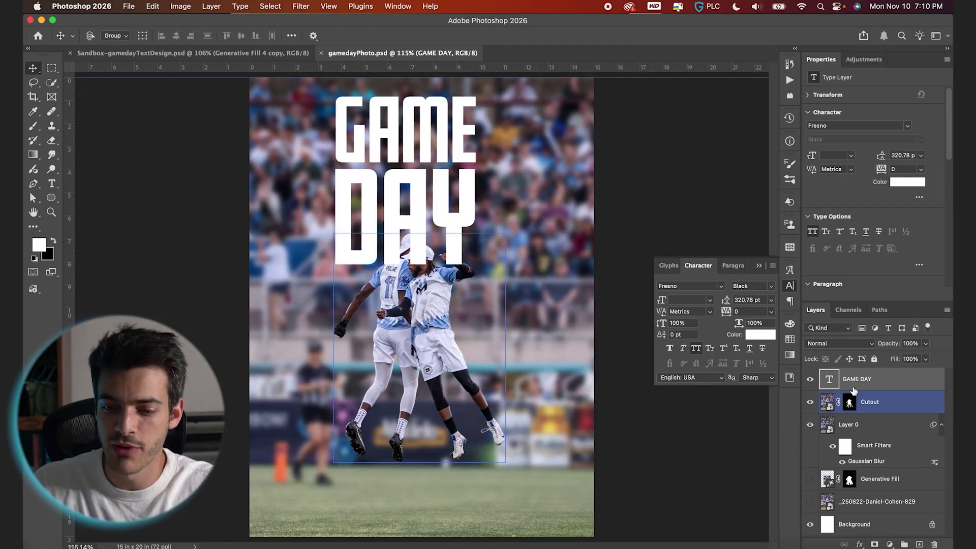
- Move the GAME DAY layer below the cutout players and centre it horizontally on the canvas
left_click_drag(829, 381, 830, 404)
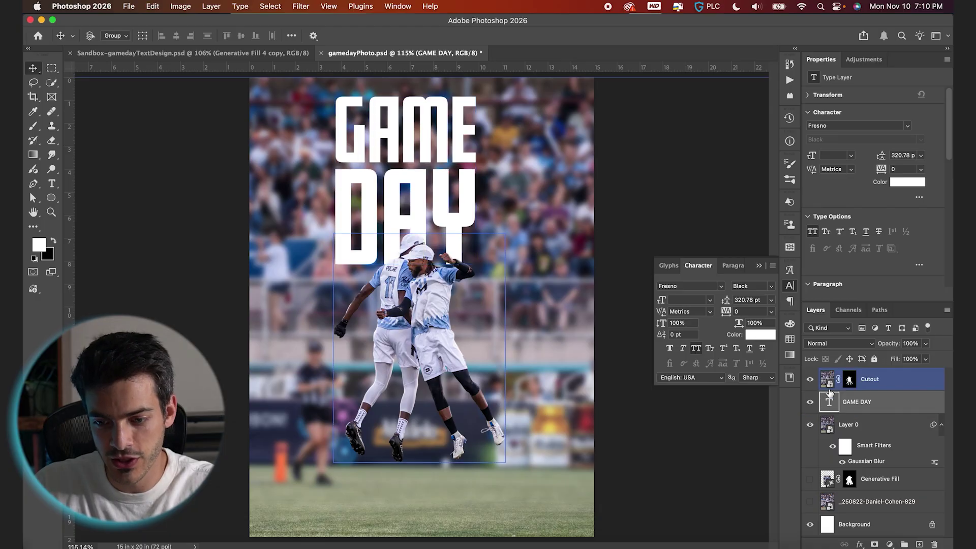
left_click_drag(493, 206, 504, 226)
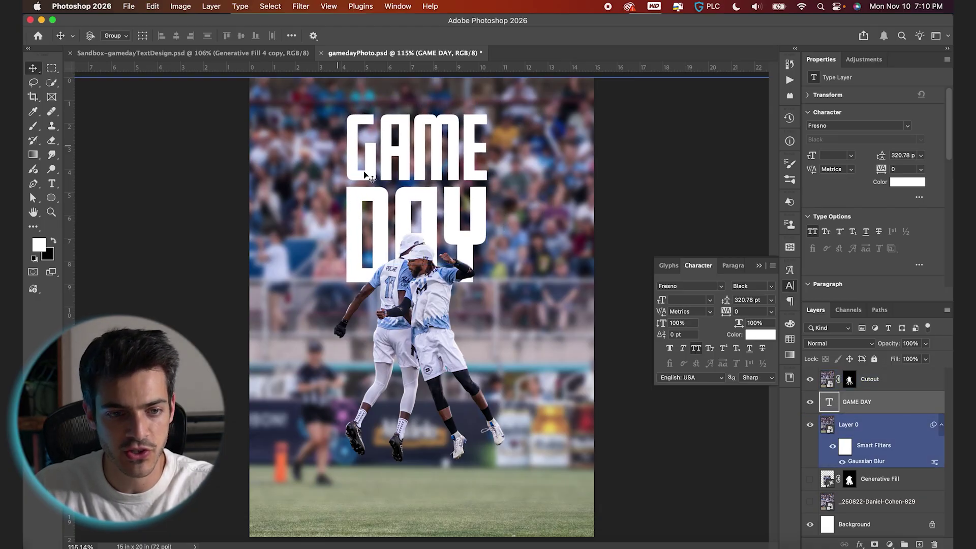
key("super+a")
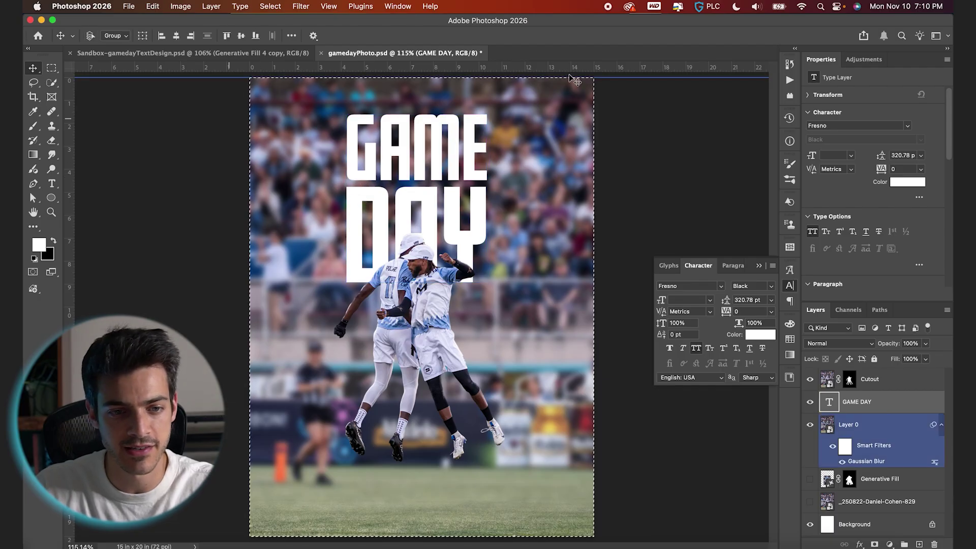
left_click(177, 37)
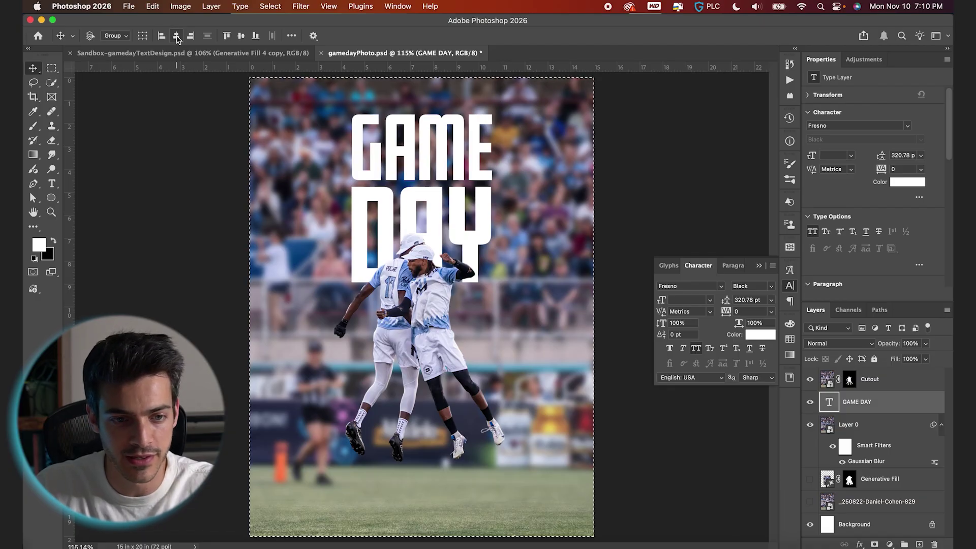
key("super+d")
- Show the grid over the poster and fit the whole poster on screen to check placement
key("super+apostrophe")
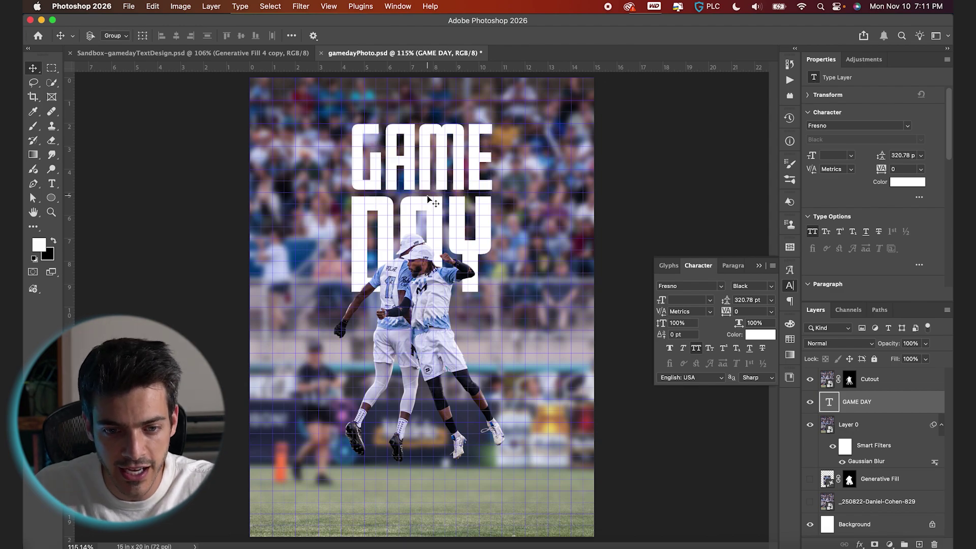
scroll(427, 197, "up", 5)
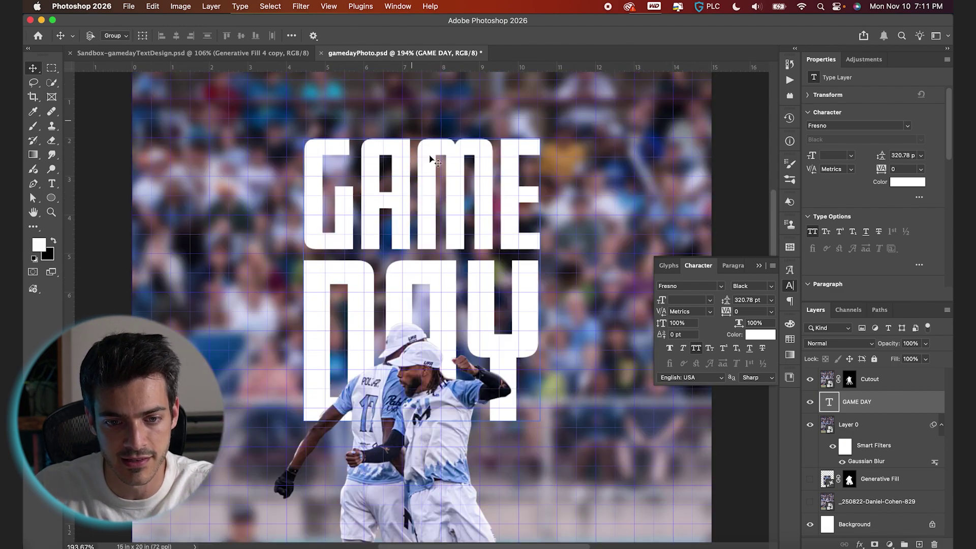
scroll(431, 146, "up", 2)
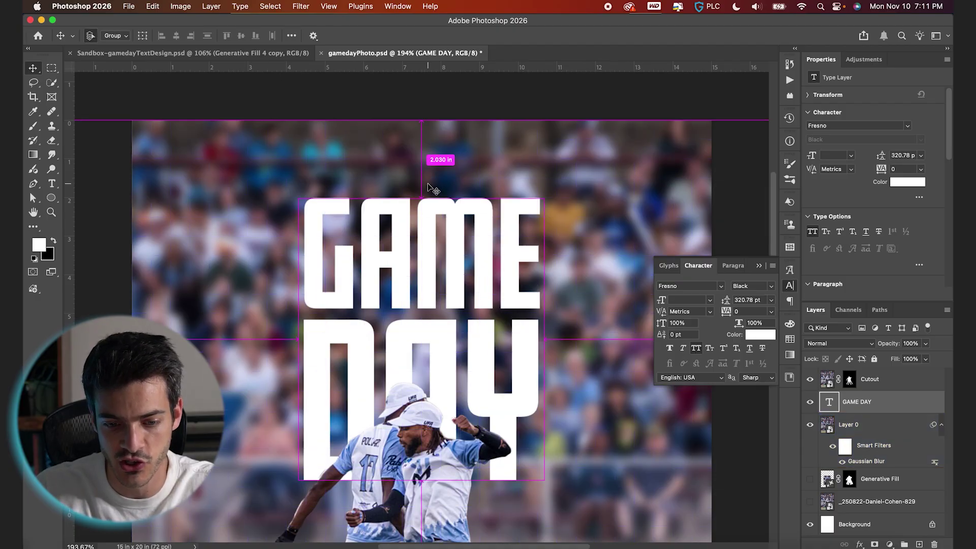
key("super+0")
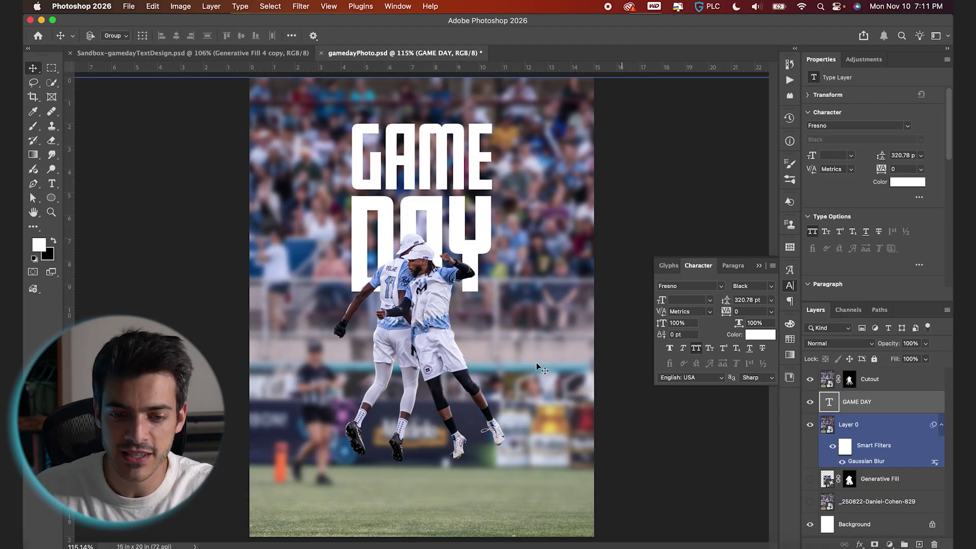
- Draw a thin white bar left of GAME plus a copy rotated 90° vertical
key("super+shift+alt+n")
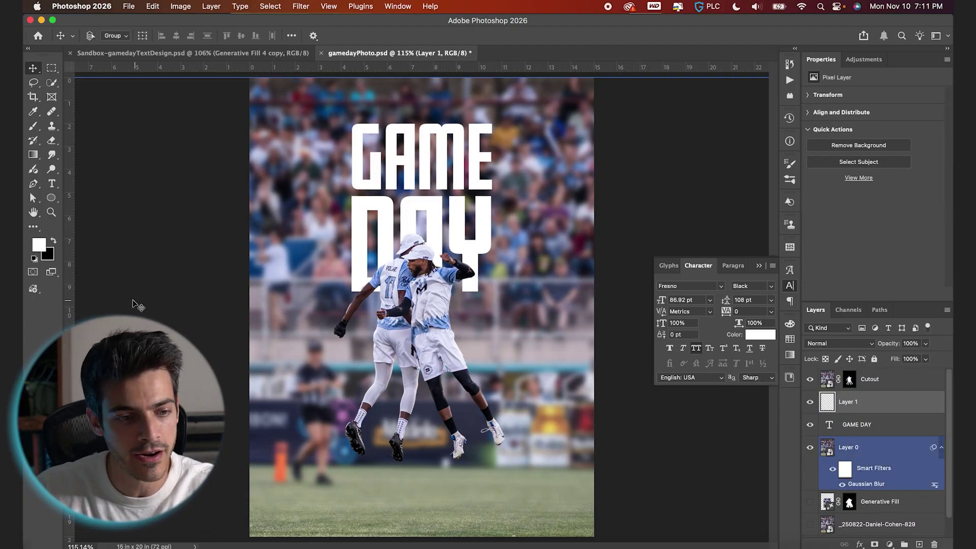
left_click(51, 199)
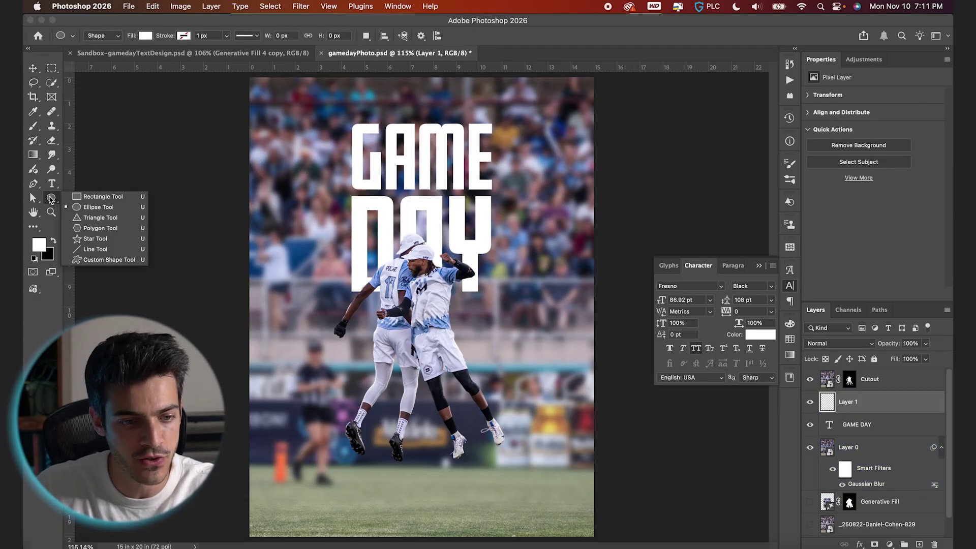
left_click(92, 198)
key("super+equal")
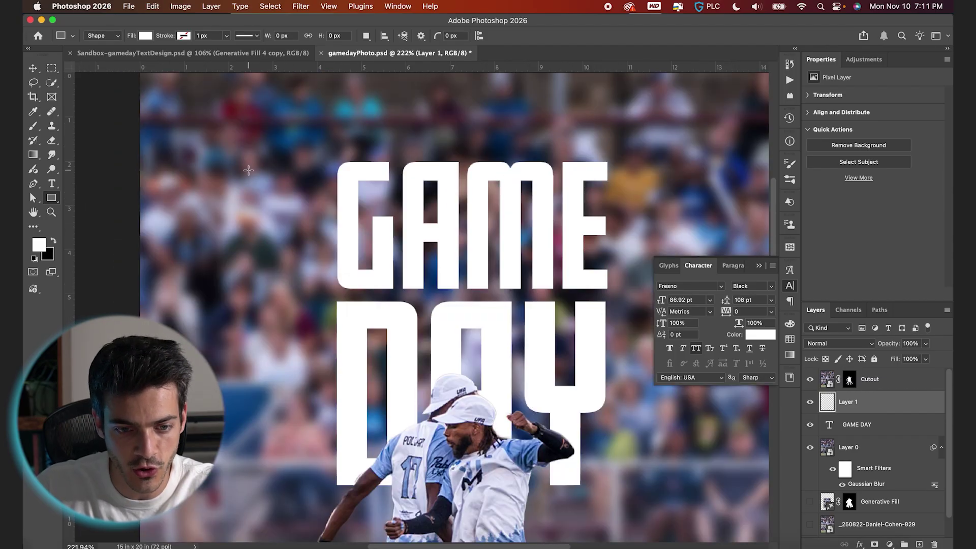
left_click_drag(249, 169, 289, 177)
key("v")
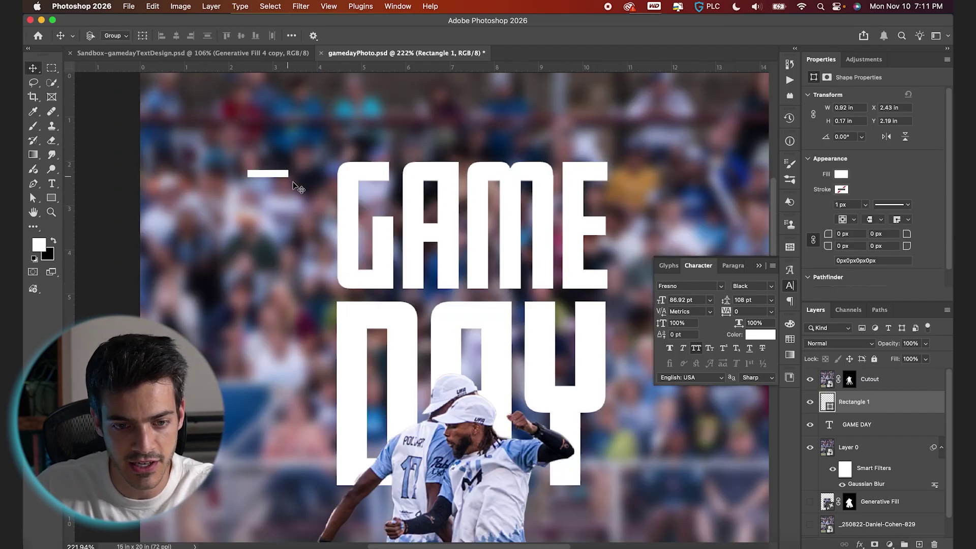
key("u")
key("super+j")
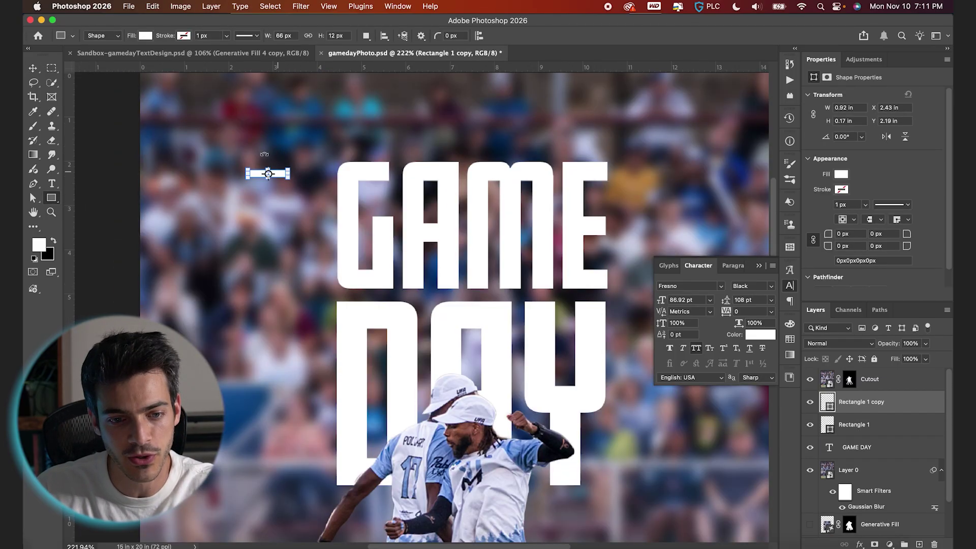
key("super+t")
left_click_drag(300, 167, 268, 209)
key("Return")
- Group the two white bars into a corner bracket named CORNER
left_click(864, 426)
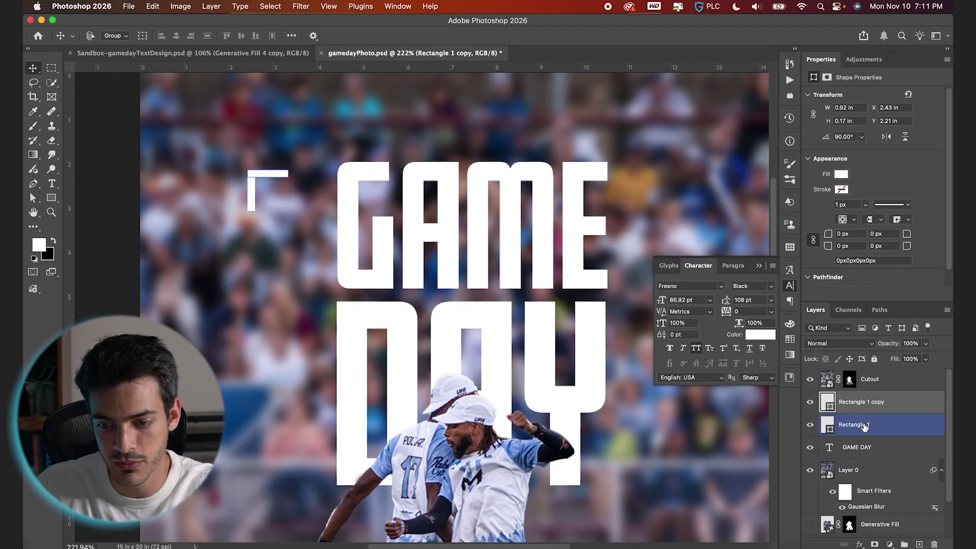
left_click(859, 426, "shift")
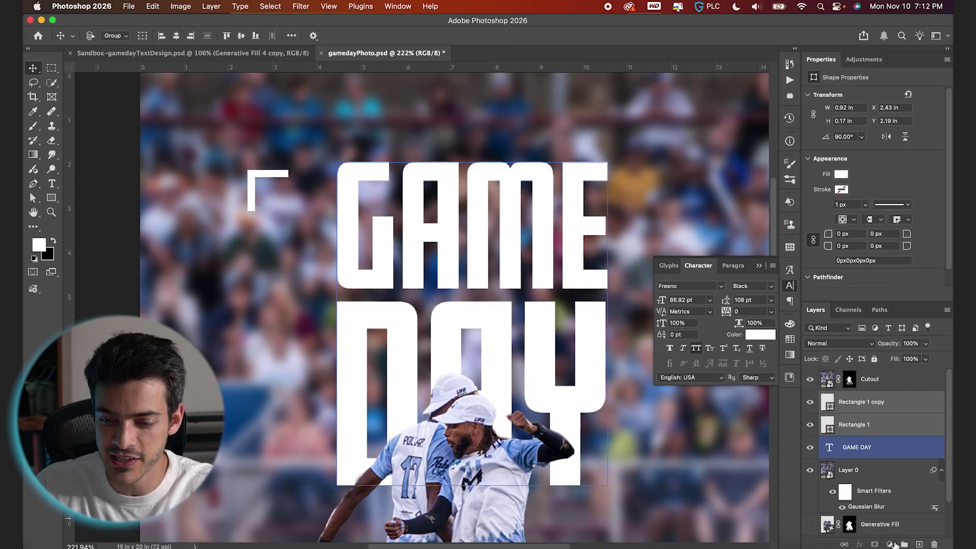
key("super+g")
double_click(854, 397)
type("C")
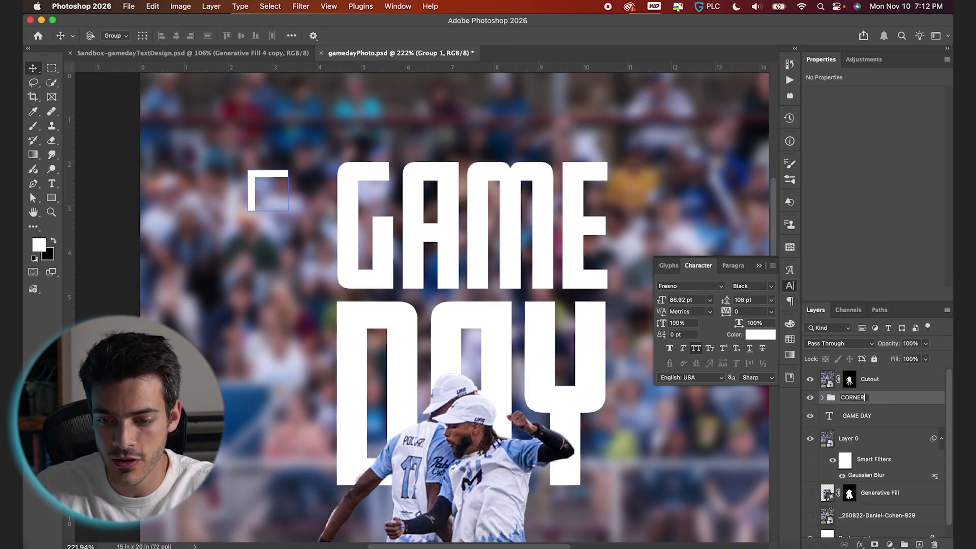
type("ORNER")
key("Return")
- Position the CORNER bracket at the top-left of the G in GAME
left_click_drag(358, 288, 438, 271)
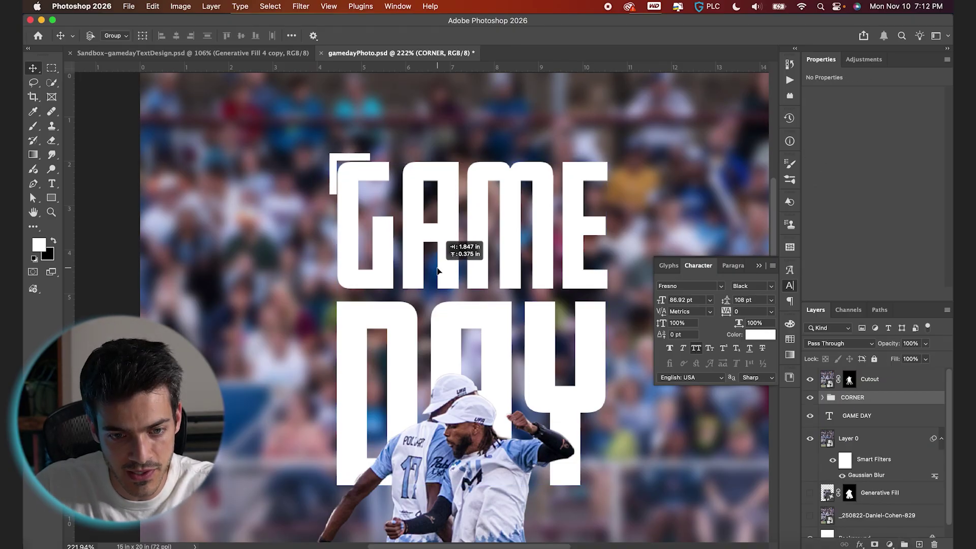
left_click(438, 271)
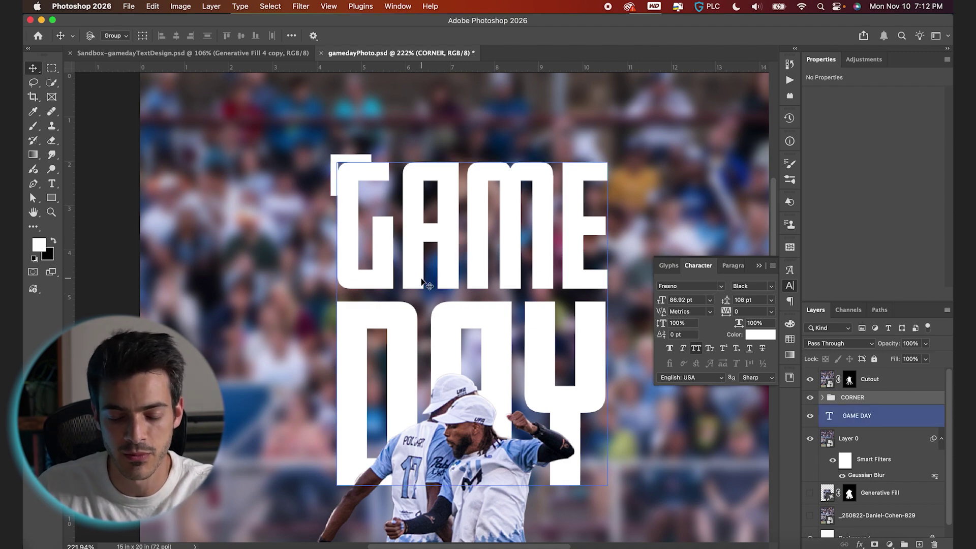
key("Left")
key("Left")
key("Left")
key("Left")
key("Left")
key("Up")
key("Up")
key("Up")
key("Up")
key("Up")
key("Left")
key("Left")
key("Left")
key("Left")
key("Left")
key("Up")
key("Up")
key("Up")
key("Up")
key("Up")
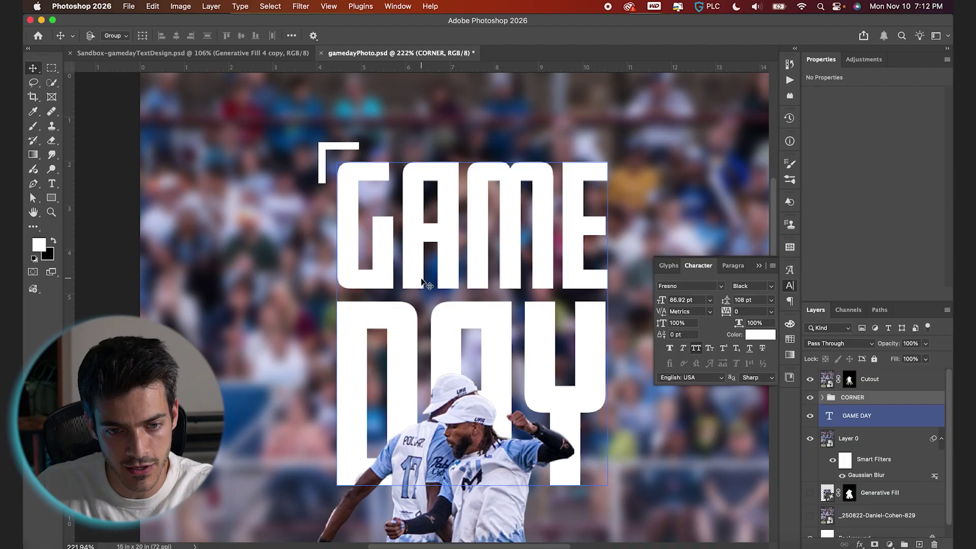
key("Left")
key("Left")
key("Left")
key("Left")
key("Left")
key("Up")
key("Up")
key("Up")
key("Up")
key("Up")
key("super+0")
left_click(574, 358)
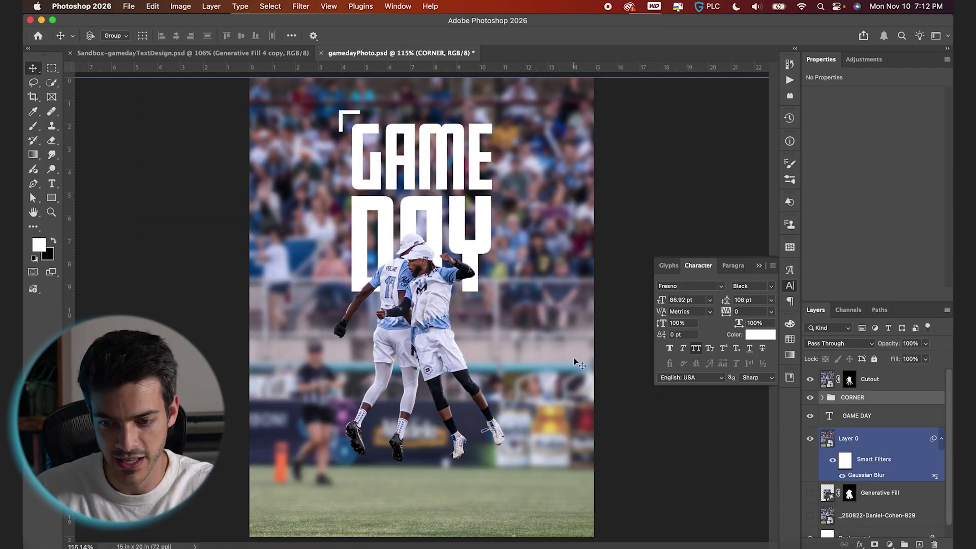
- Duplicate the bracket as CORNER 2, rotate it about -165°, and place it at DAY's bottom-right
key("alt+Right")
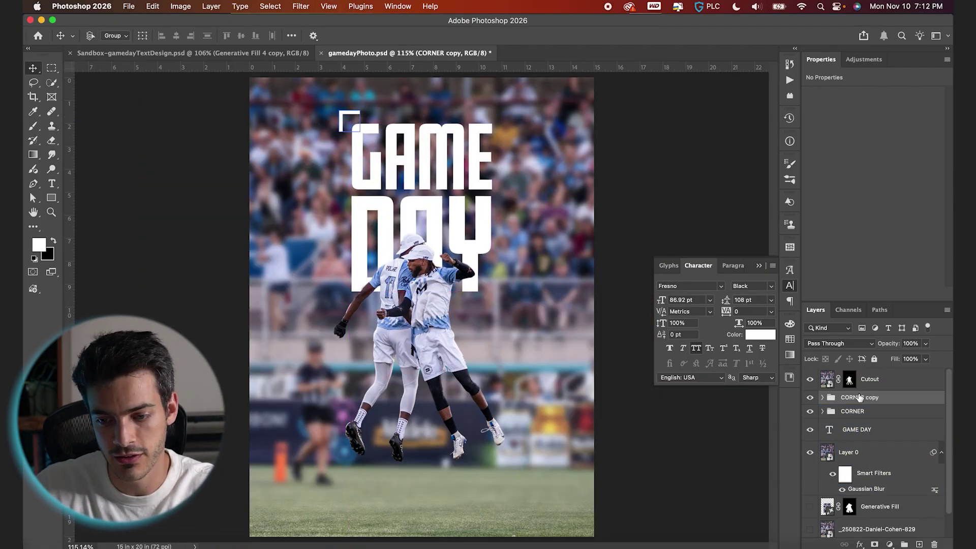
key("BackSpace")
key("BackSpace")
key("BackSpace")
key("BackSpace")
type("2")
key("Return")
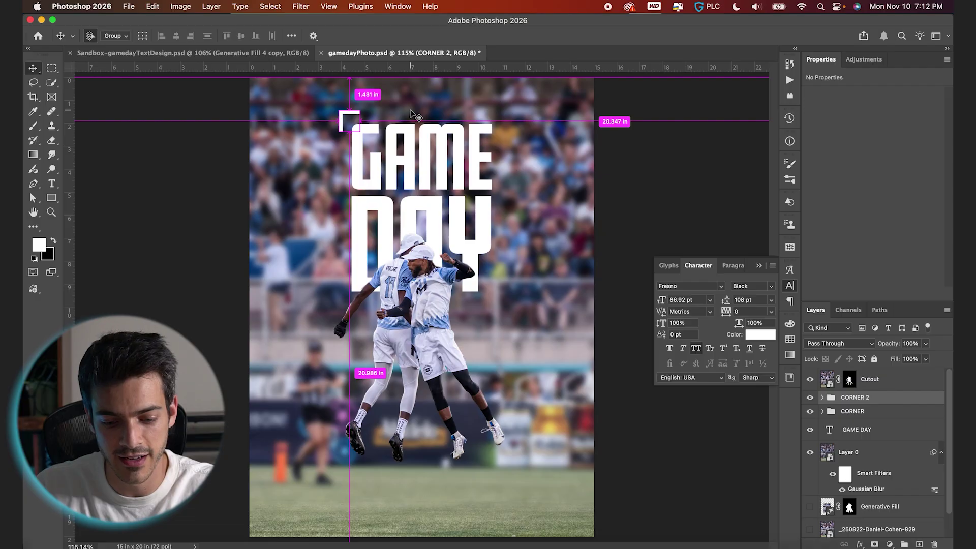
key("super+t")
left_click_drag(374, 98, 333, 134)
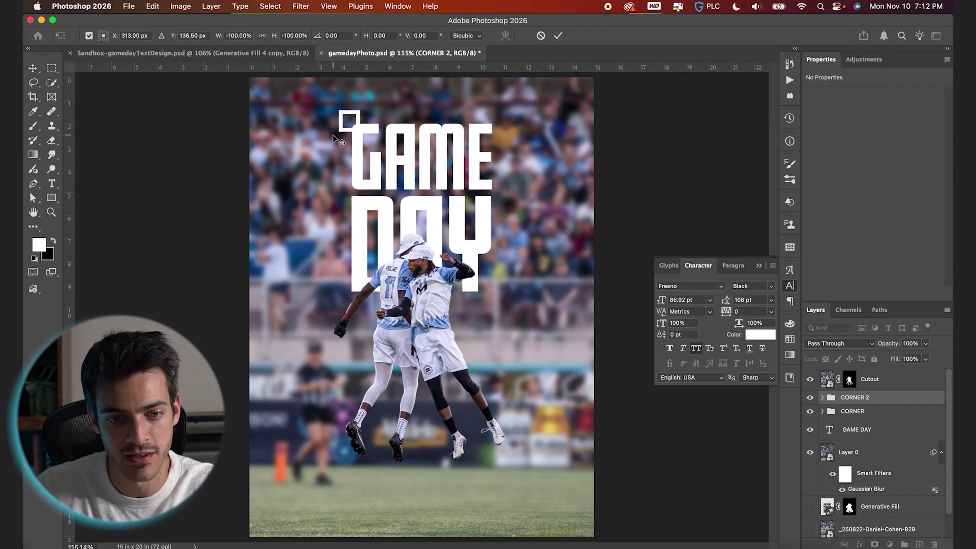
key("Return")
left_click_drag(483, 257, 492, 309)
left_click(488, 315)
left_click(492, 309)
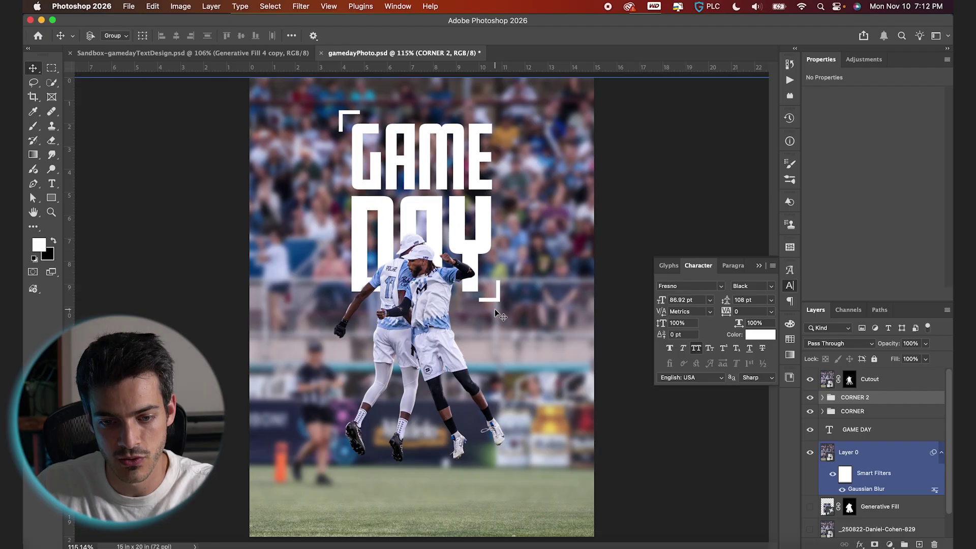
scroll(864, 432, "down", 1)
- Group GAME DAY with both corner brackets as TITLE TEXT and nudge it down slightly
left_click(855, 379)
left_click(855, 408, "shift")
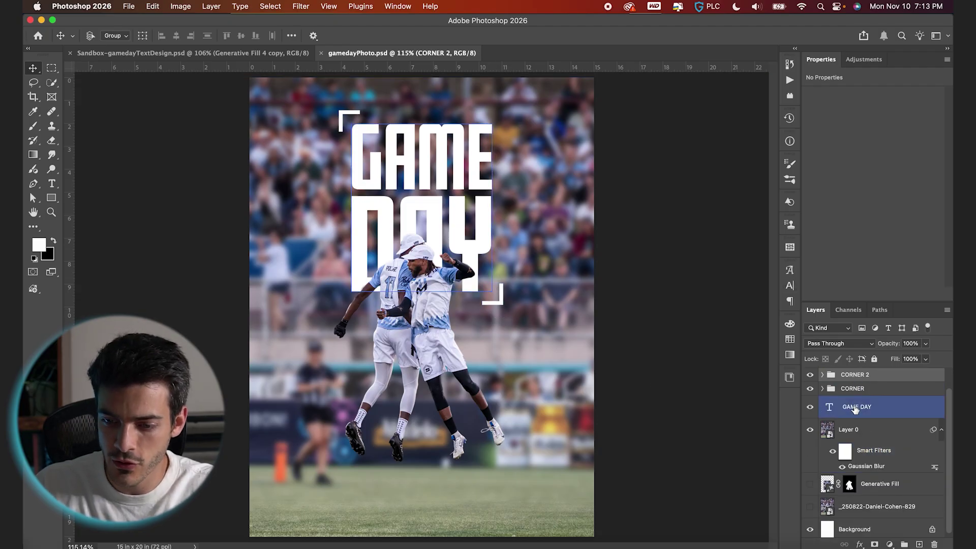
left_click(904, 544)
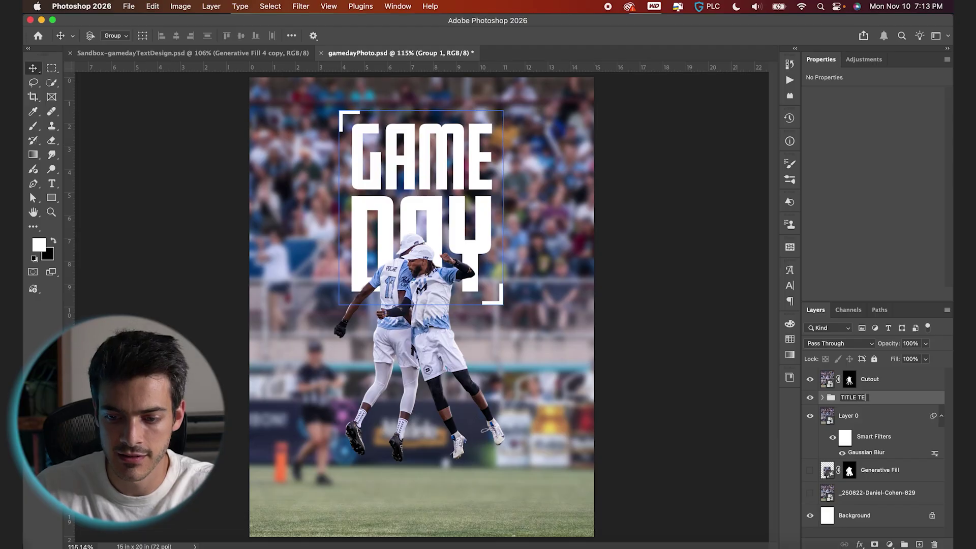
type("XT")
left_click(688, 344)
scroll(689, 344, "up", 5)
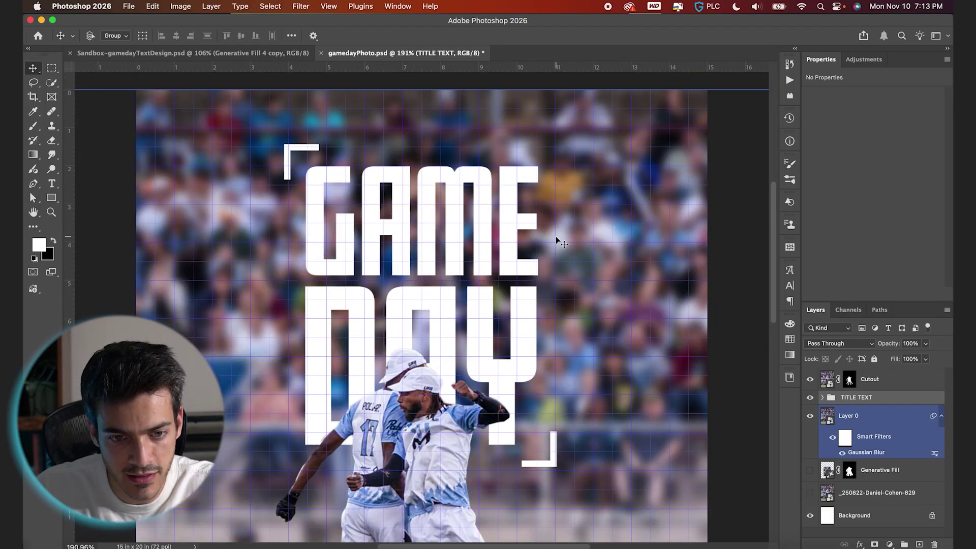
key("Down")
key("Down")
key("Down")
key("Down")
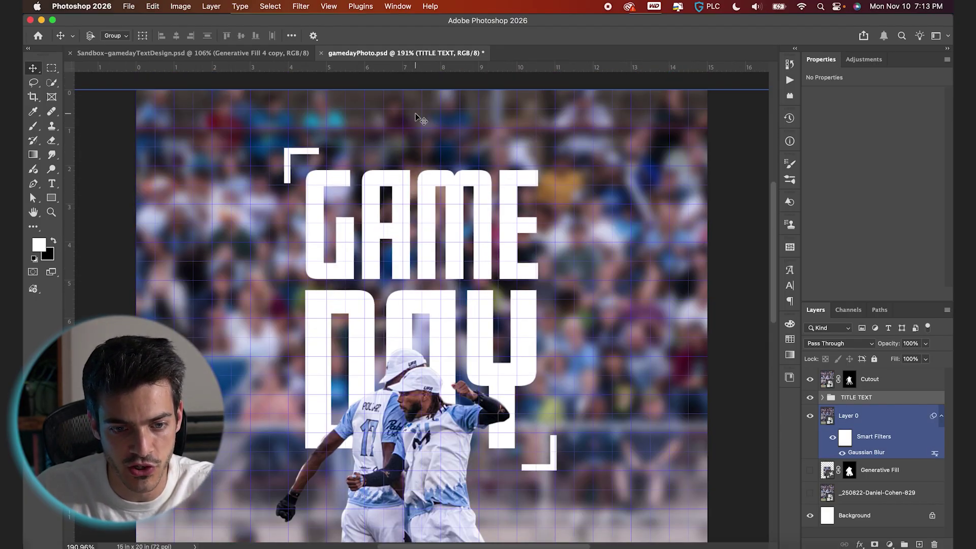
scroll(428, 118, "down", 5)
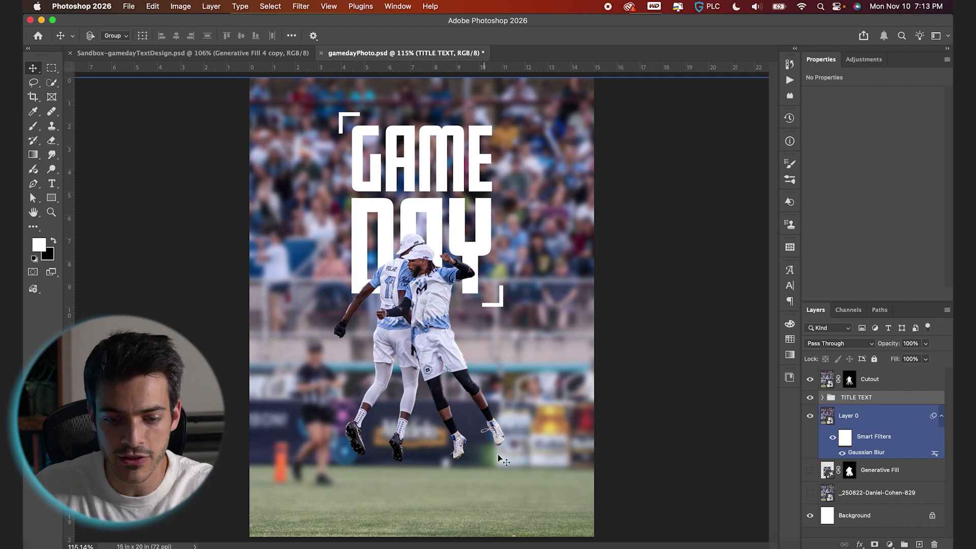
- Add a 16 pt text line reading MINNESOTA WIND CHILL GAMEDAY near the poster bottom
key("super+shift+alt+n")
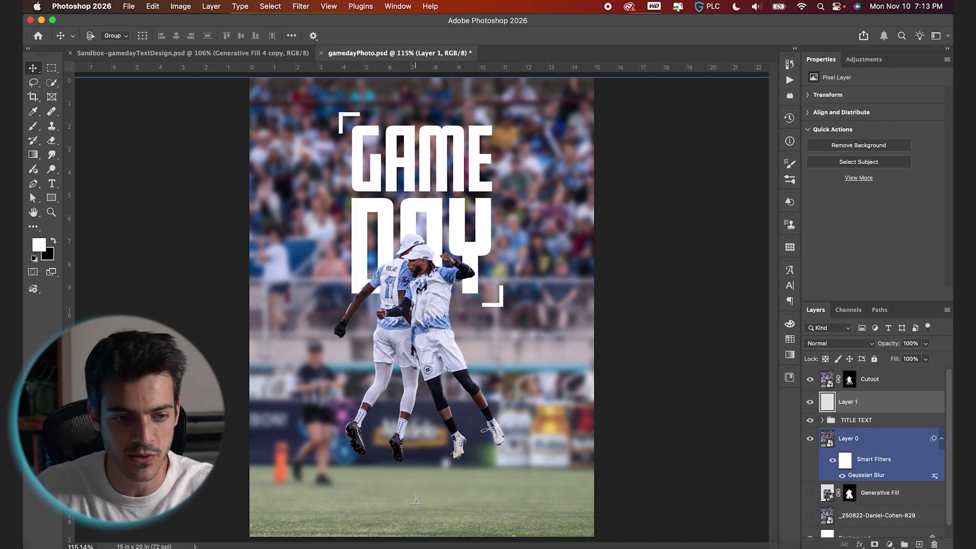
key("t")
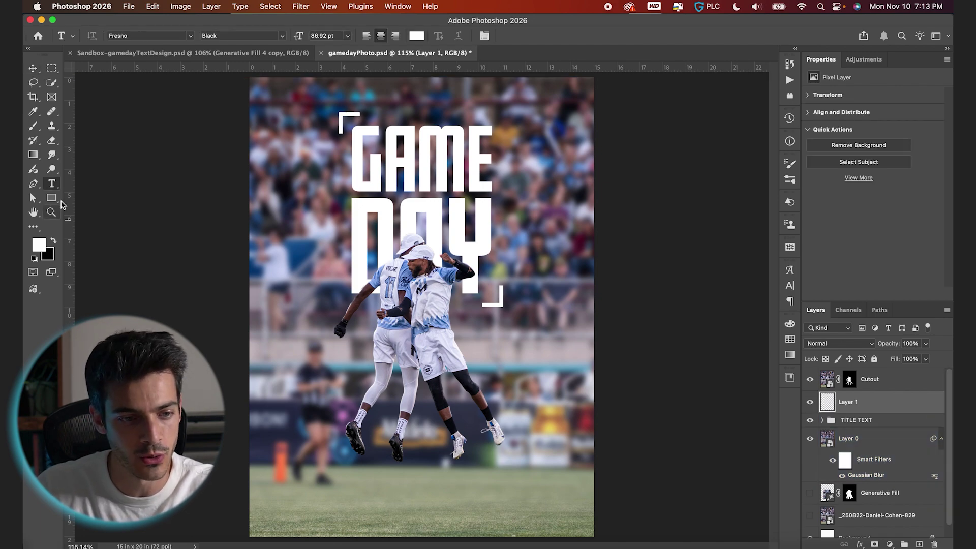
left_click(381, 498)
type("MINNESOTA WIND CHIL")
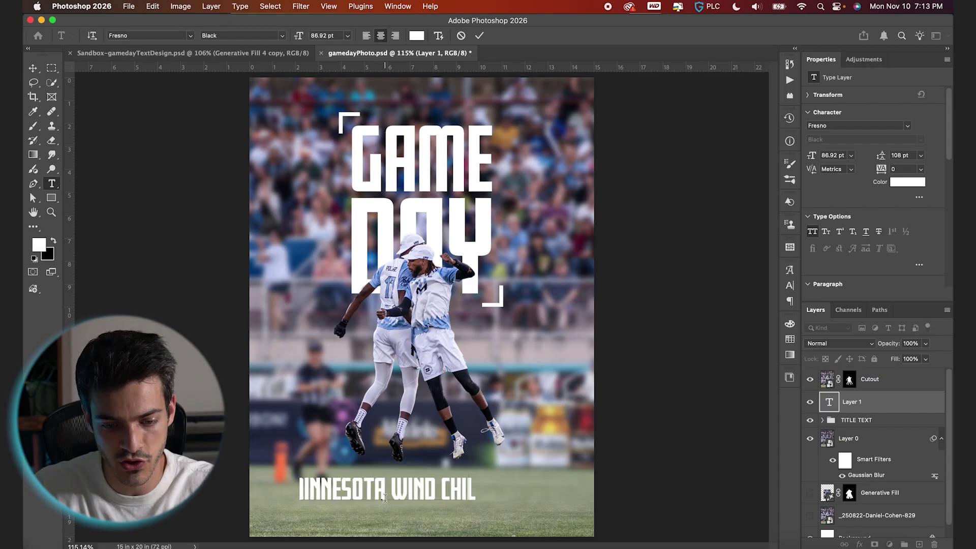
type("L GAMEDAY")
key("super+a")
left_click(335, 35)
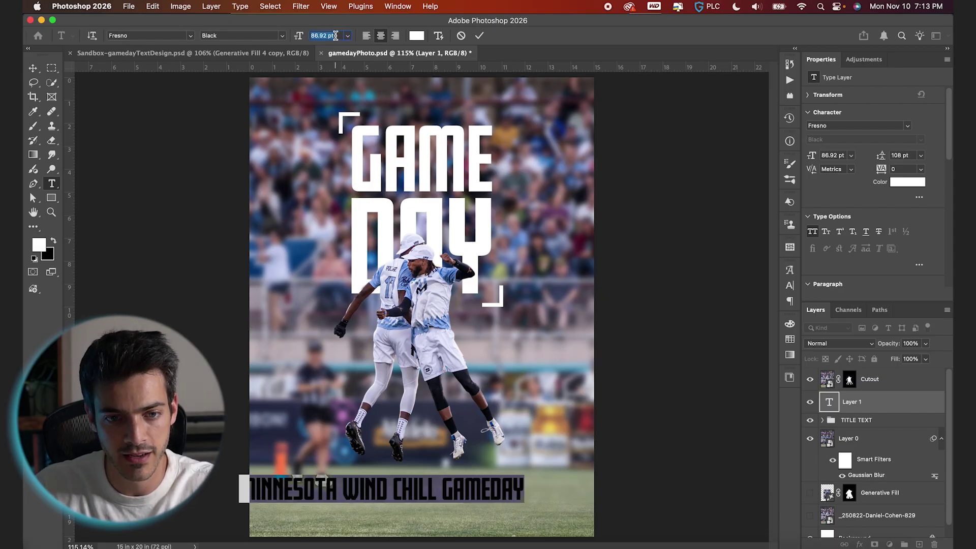
type("16")
key("Return")
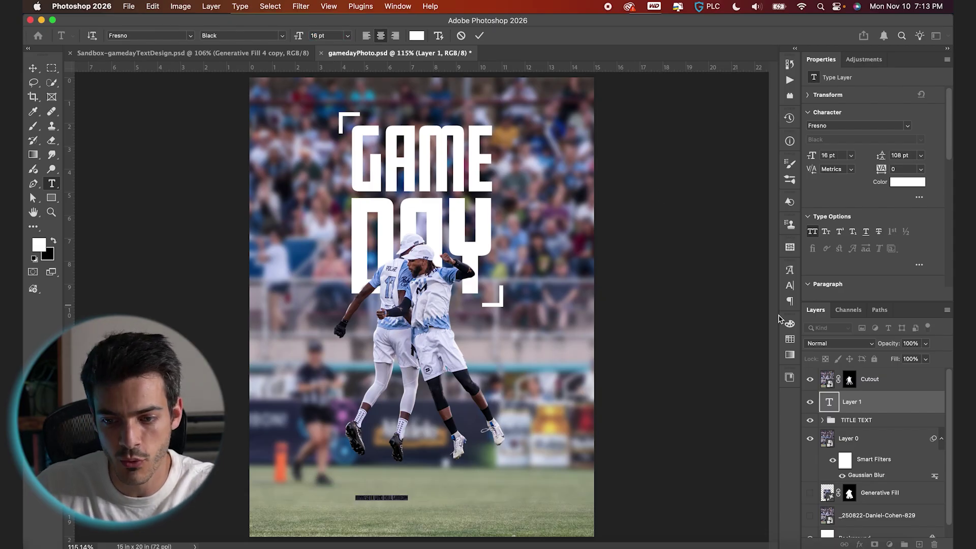
- Set the line's letter-spacing tracking to 640 in the Character panel
left_click(791, 286)
left_click(738, 311)
type("400")
key("Return")
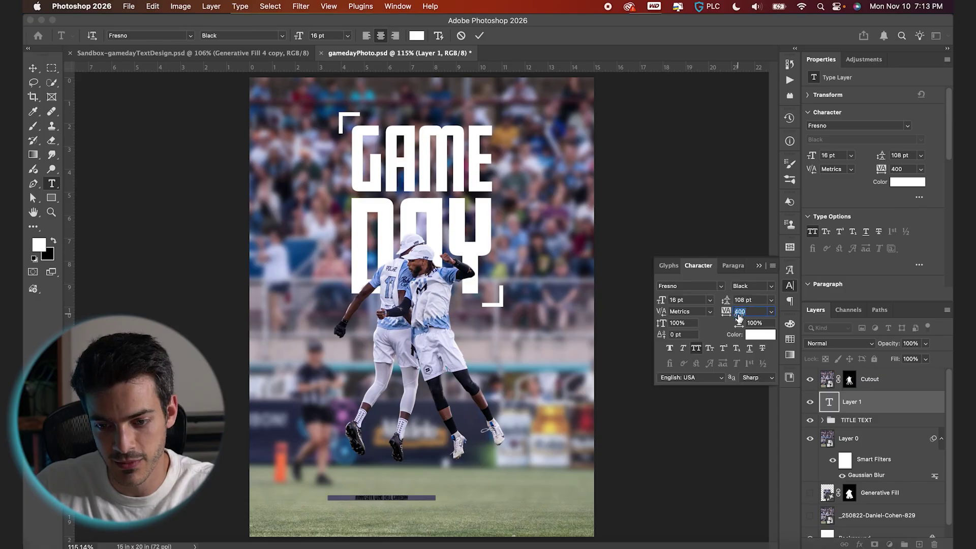
left_click_drag(745, 321, 737, 322)
left_click(479, 35)
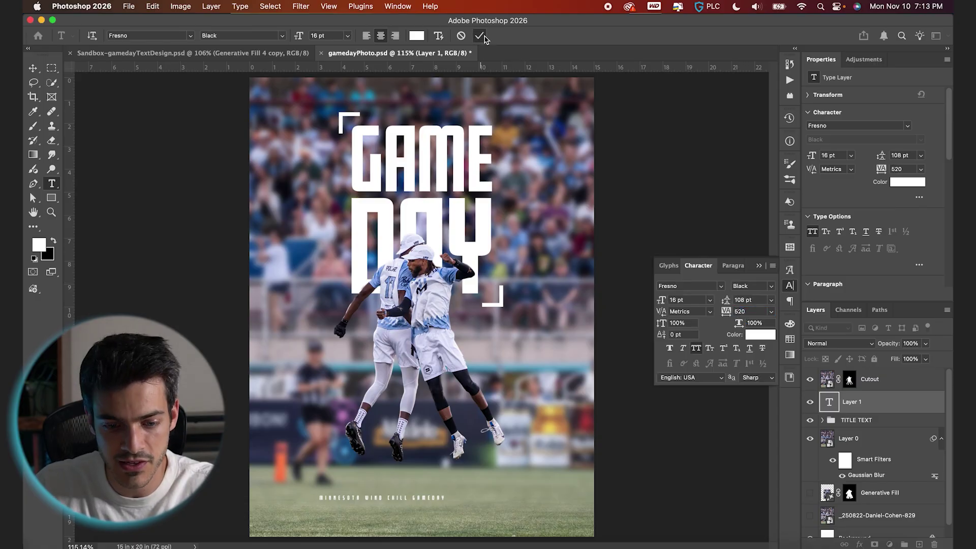
key("v")
left_click_drag(456, 489, 487, 292)
type("700")
key("Return")
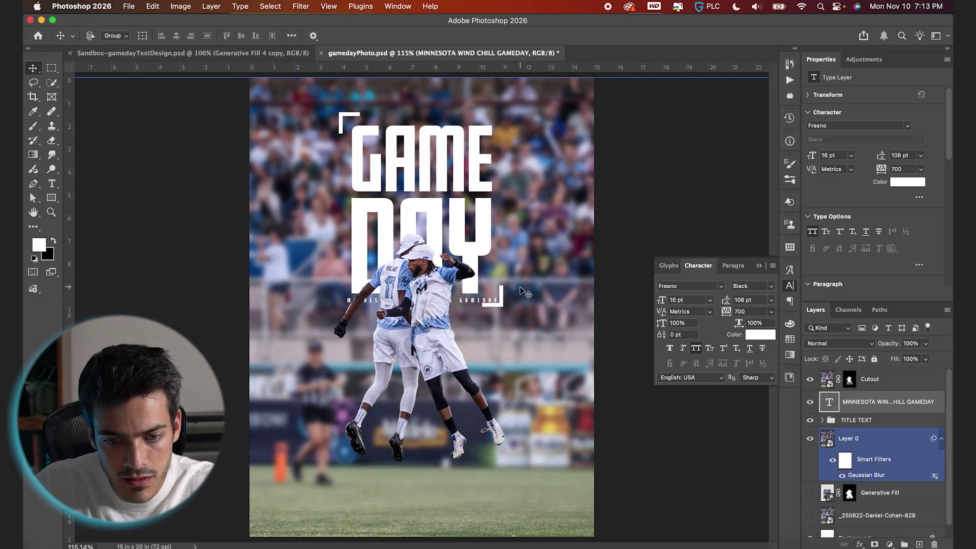
key("super+equal")
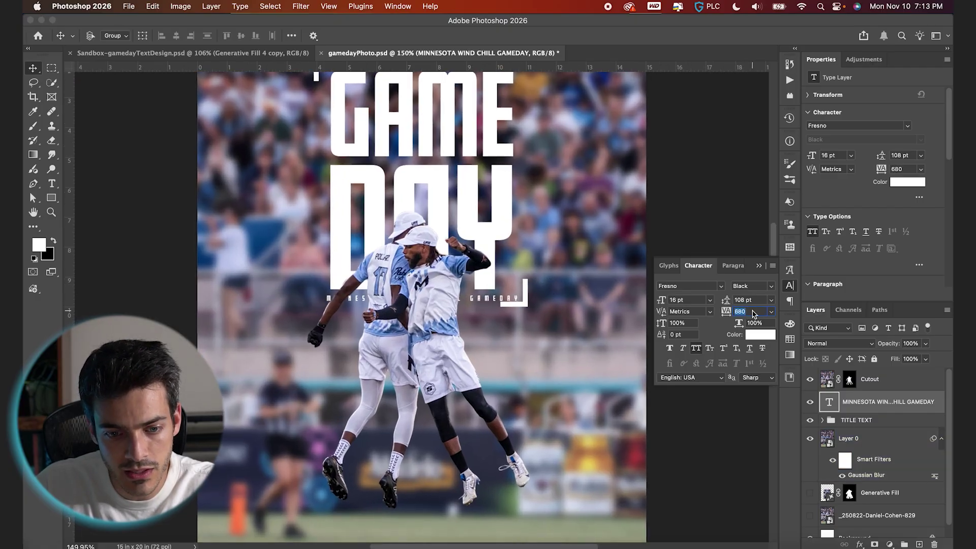
key("Down")
key("Down")
key("Down")
key("Down")
- Move the MINNESOTA line down so it sits centred near the poster's bottom
key("super+0")
left_click_drag(501, 304, 499, 450)
left_click(499, 449)
scroll(499, 449, "up", 3)
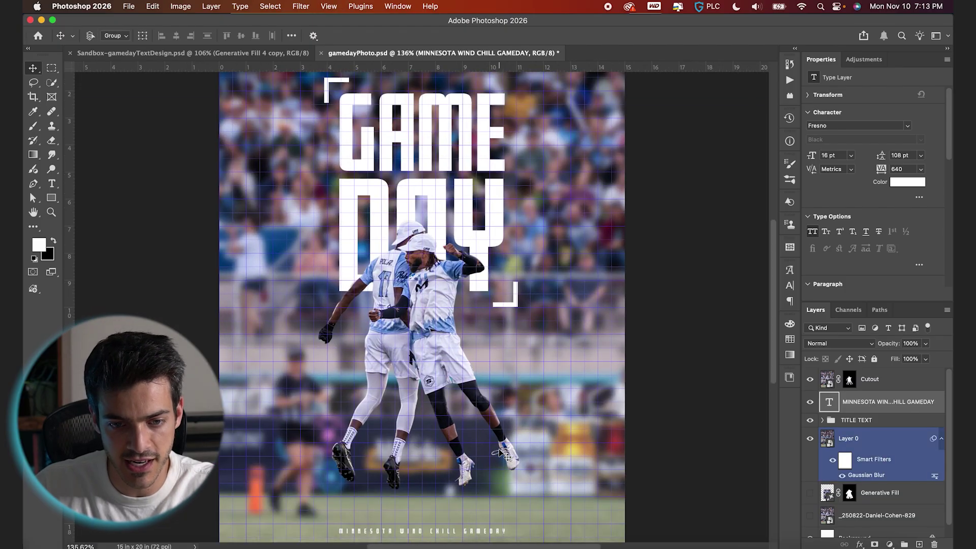
scroll(498, 449, "up", 5)
scroll(407, 206, "down", 6)
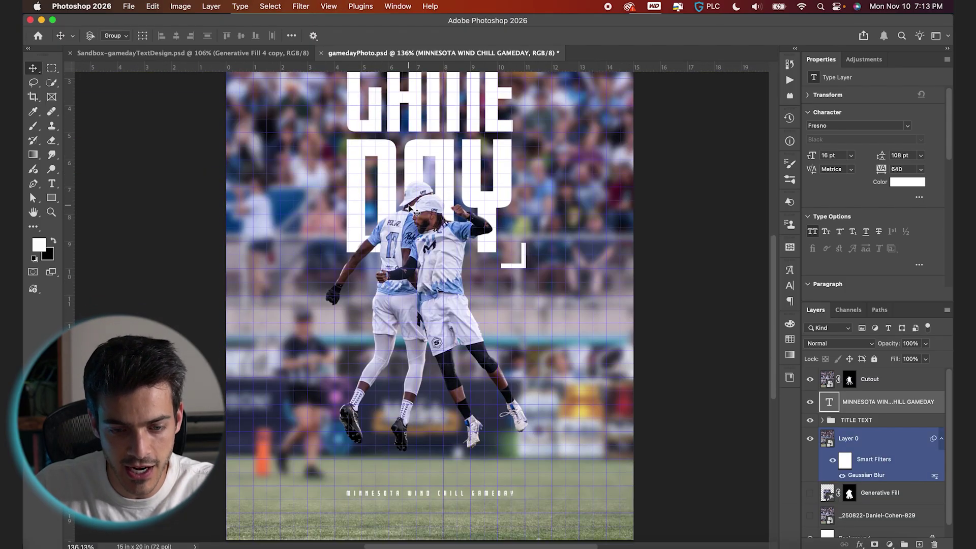
scroll(409, 208, "down", 2)
scroll(429, 384, "up", 3)
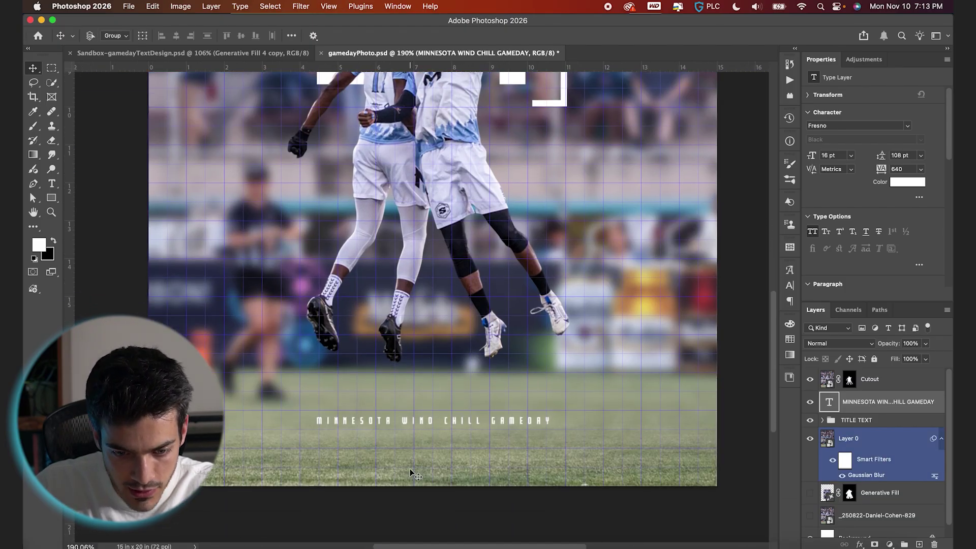
left_click(407, 445, "super")
- Expand the TITLE TEXT group and add a new empty layer above CORNER 2
key("super+0")
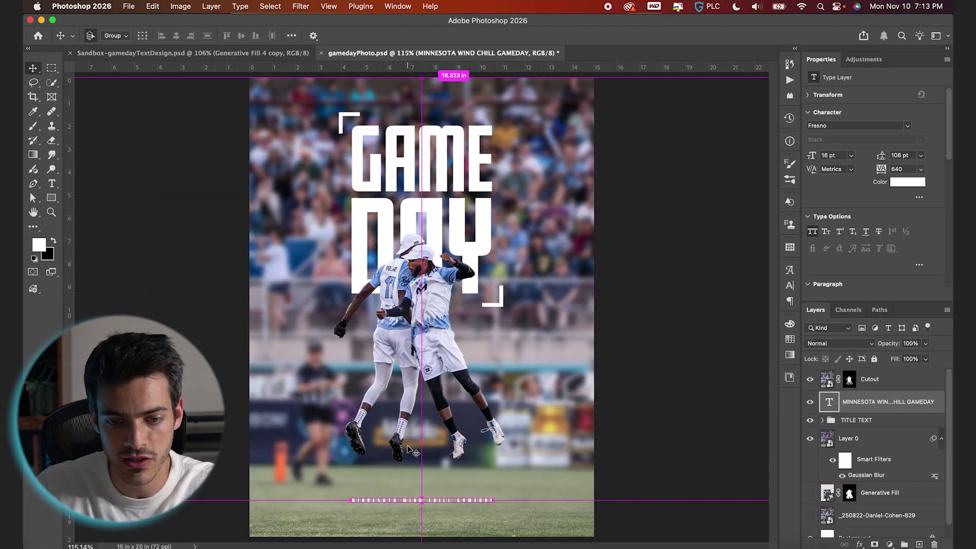
left_click(407, 445, "super")
left_click(679, 432, "super")
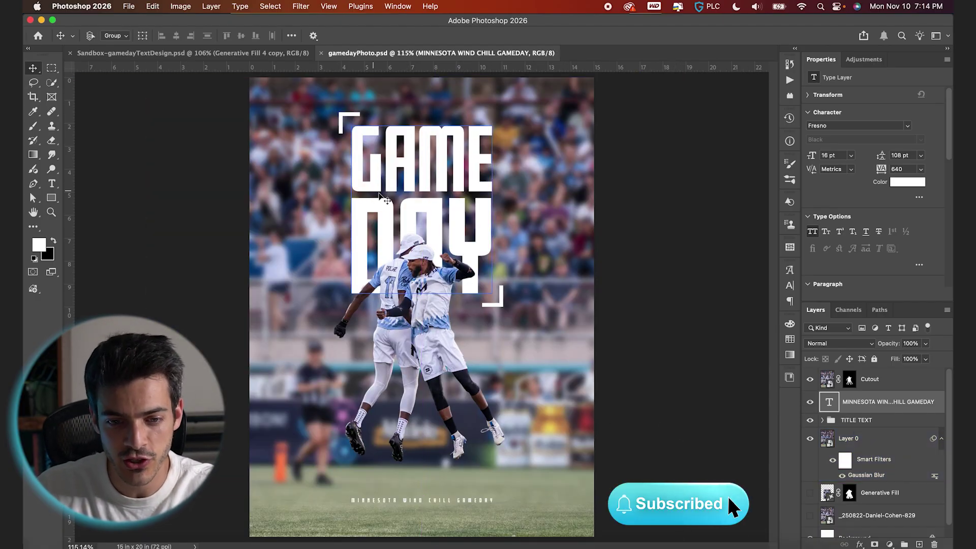
left_click(832, 420)
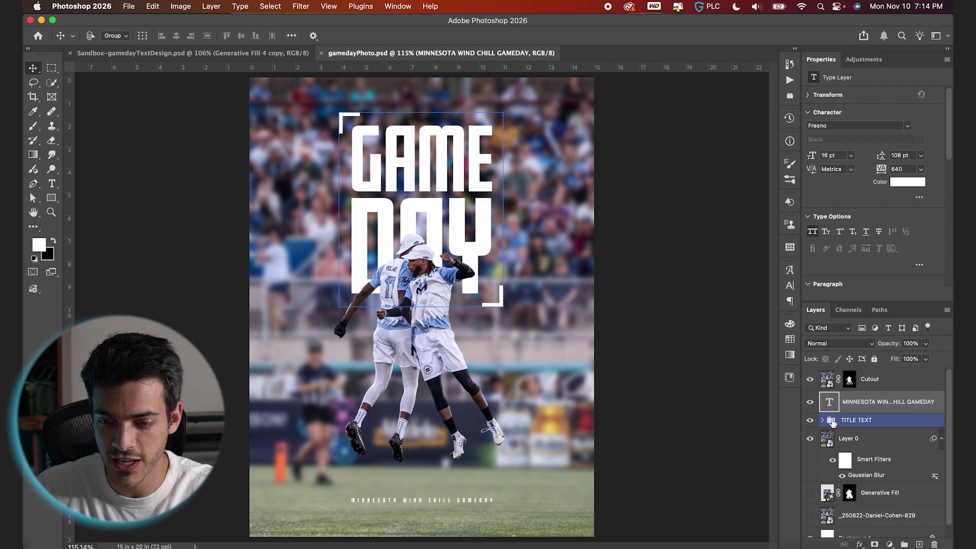
left_click(821, 420)
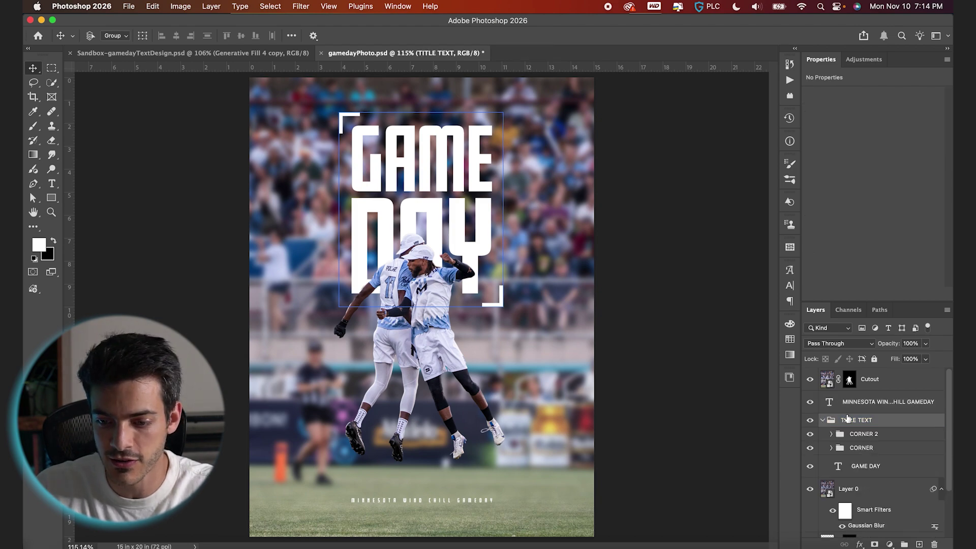
left_click(848, 434)
key("super+shift+alt+n")
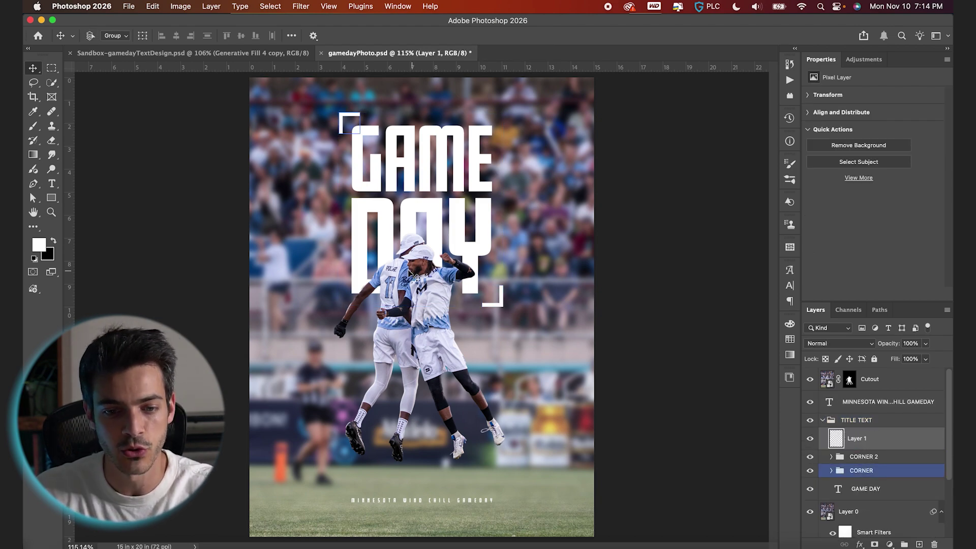
scroll(414, 131, "up", 5)
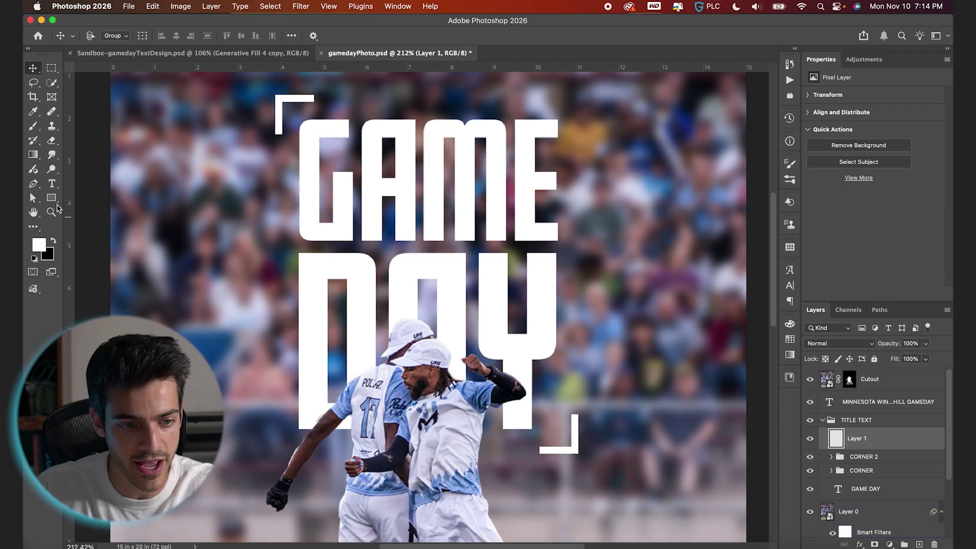
- Draw a black rectangle between GAME and DAY and fine-tune its position and edges
key("u")
key("x")
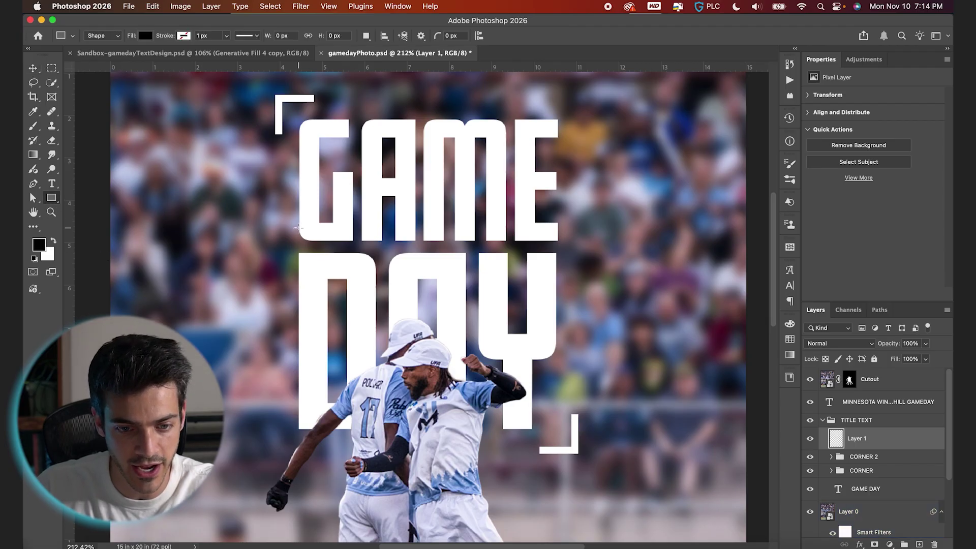
left_click_drag(300, 227, 558, 256)
key("v")
scroll(434, 261, "up", 3)
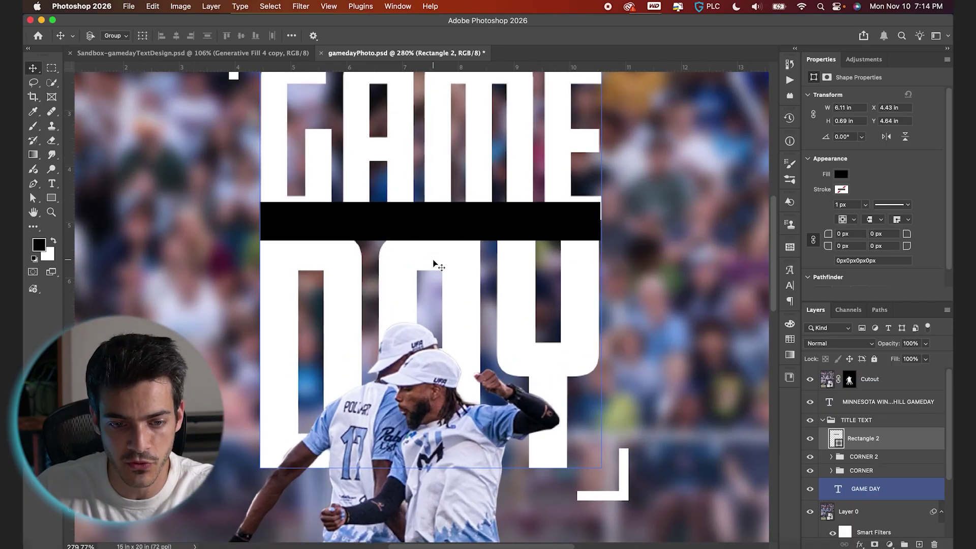
key("Down")
key("Down")
key("Down")
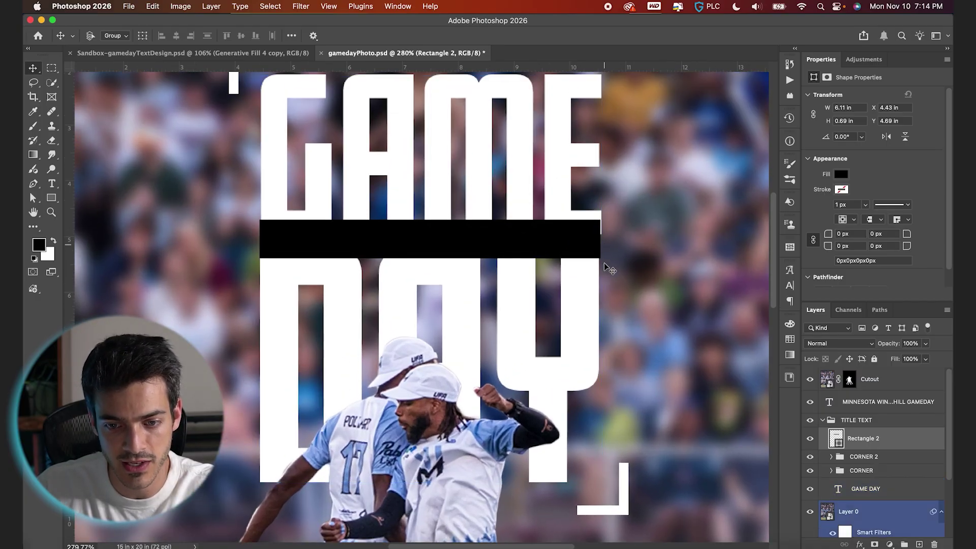
scroll(615, 245, "up", 3)
left_click_drag(601, 239, 603, 241)
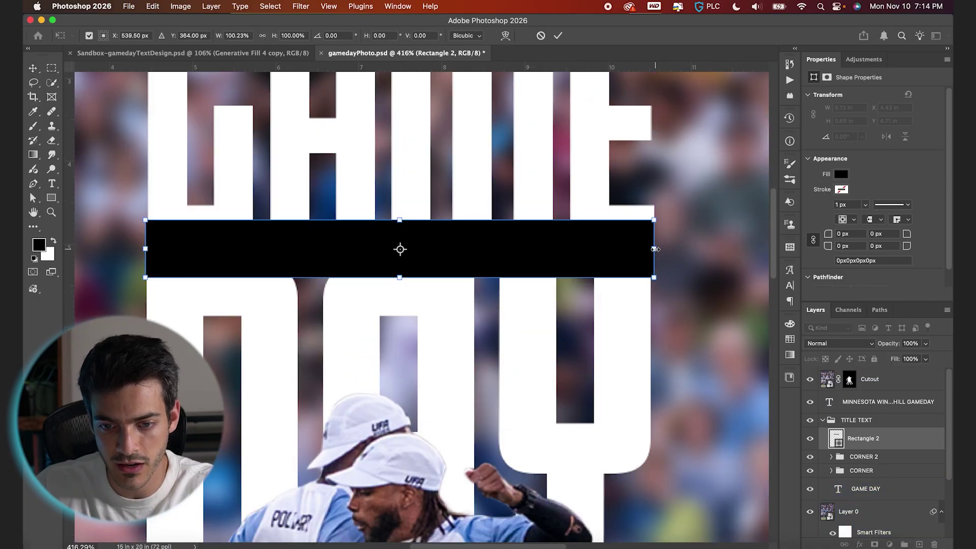
left_click_drag(146, 247, 147, 246)
key("super+0")
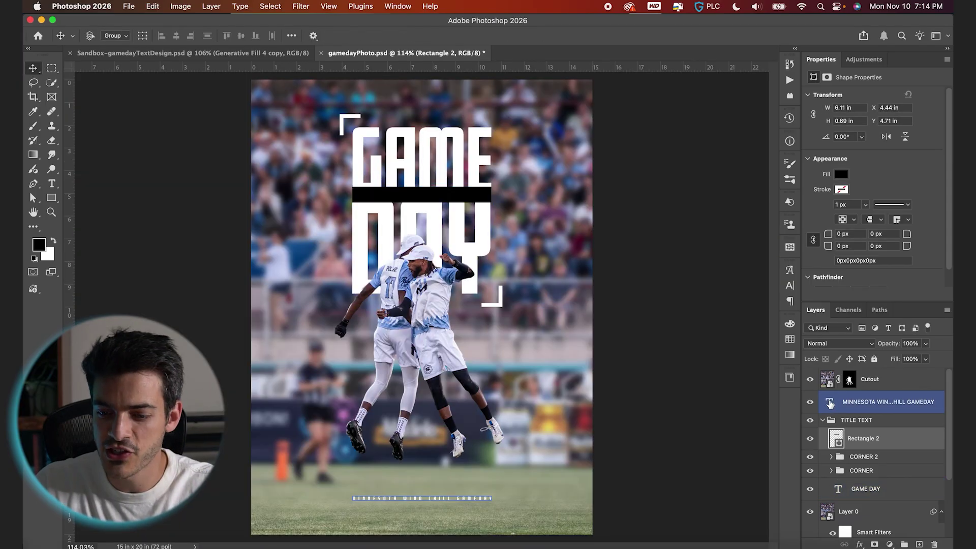
left_click(831, 407)
- Duplicate the MINNESOTA line into the TITLE TEXT group and set its tracking to 0
left_click(406, 518)
key("super+j")
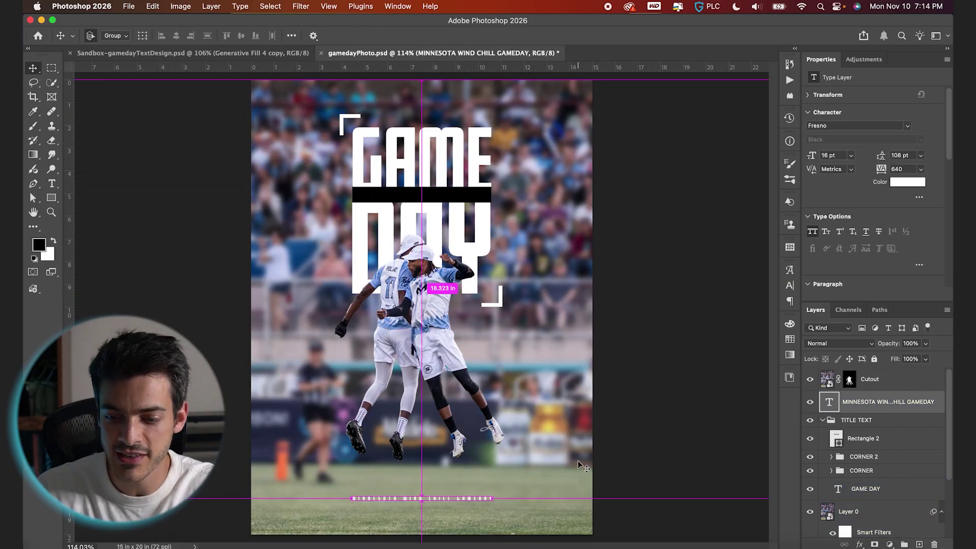
left_click_drag(828, 403, 866, 452)
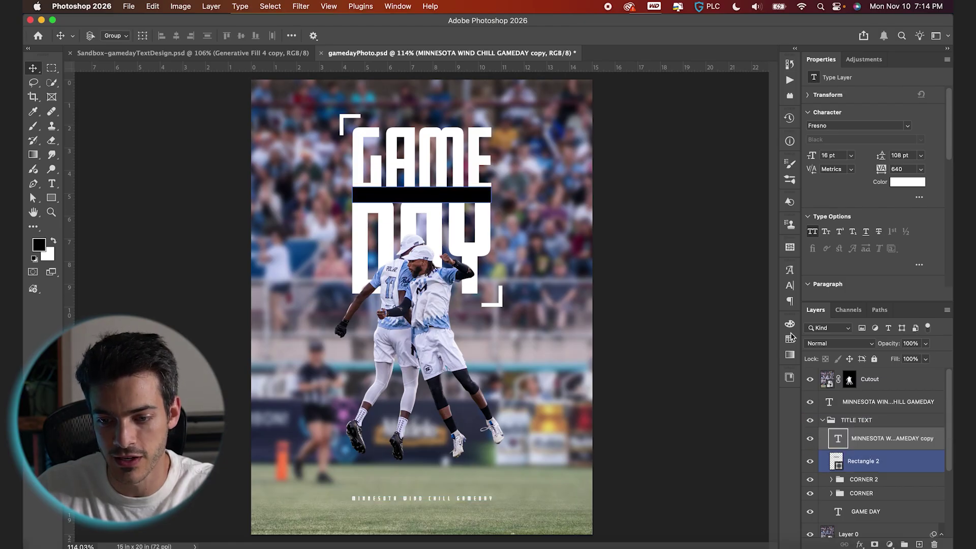
left_click(790, 286)
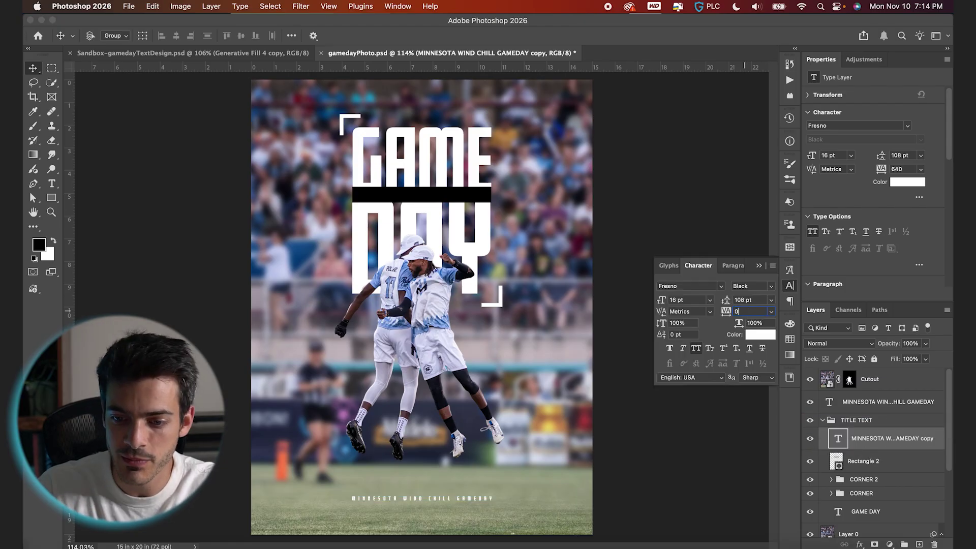
type("0")
key("Return")
- Move the copy onto the black bar and retype it as BOS VS. MIN 7:00 PM SEA FOAM STADIUM
left_click_drag(458, 509, 456, 206)
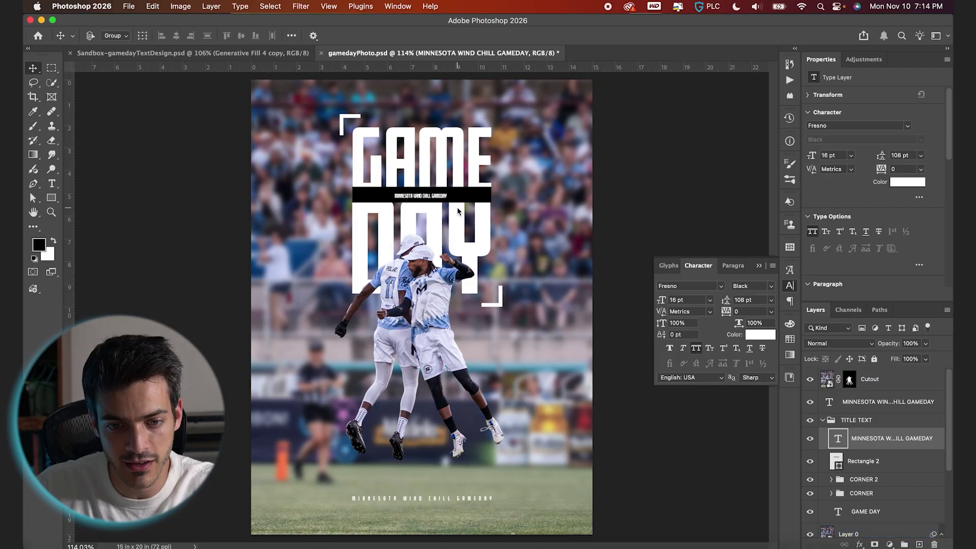
scroll(456, 206, "up", 10)
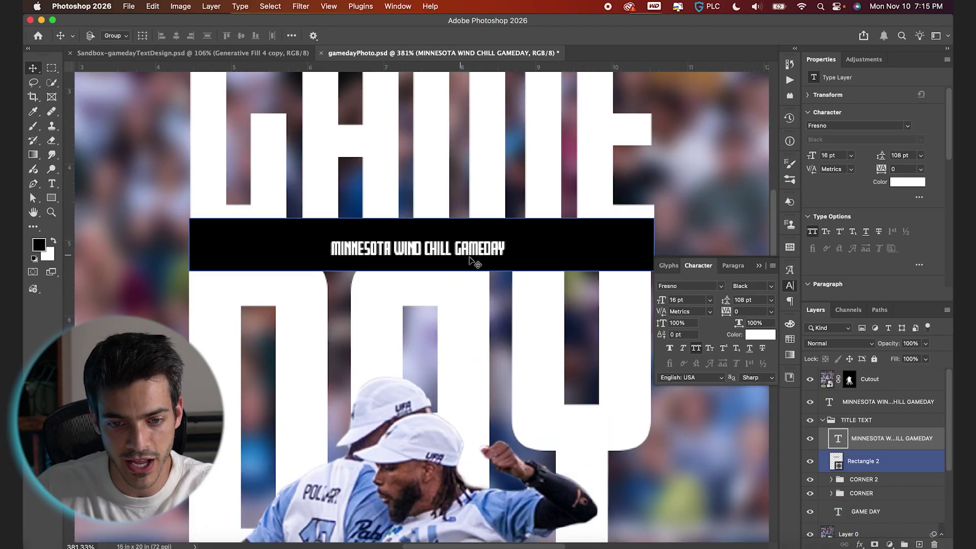
double_click(468, 249)
key("ctrl+a")
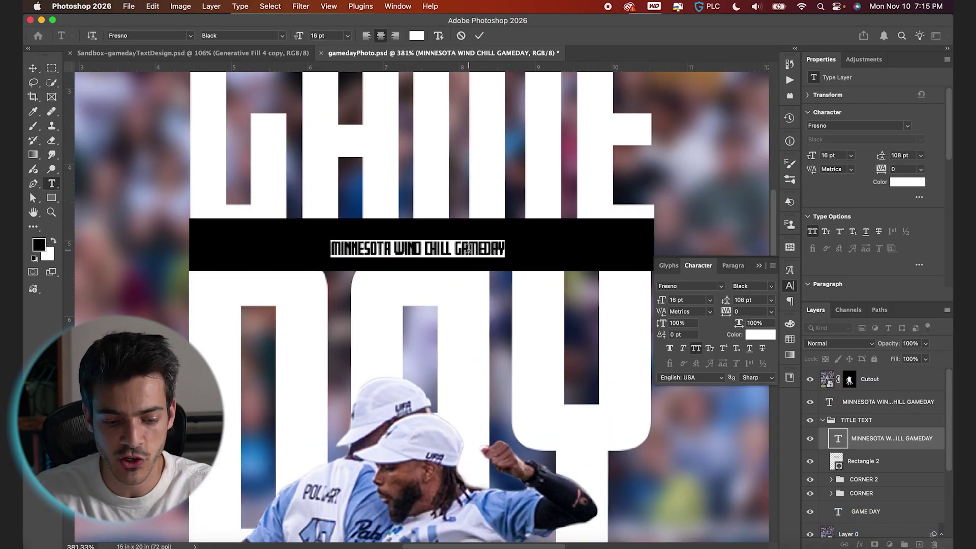
type("BOS VS. MIN")
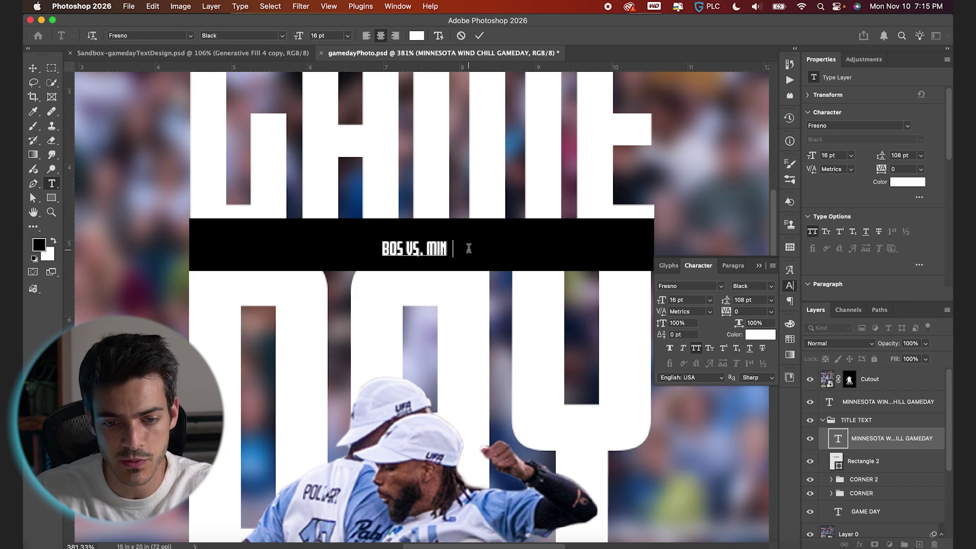
type(" 7:00 PM ")
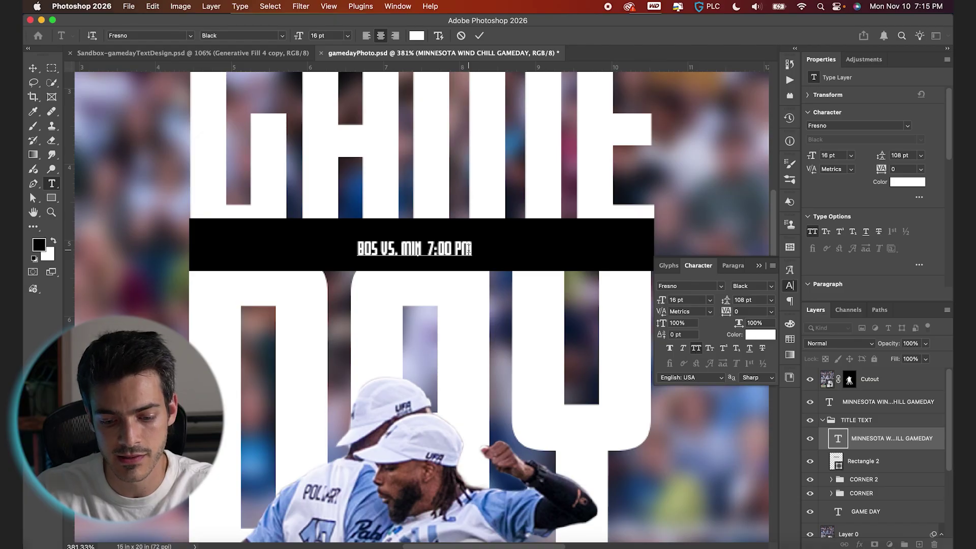
type("SEA FOAM STADIU")
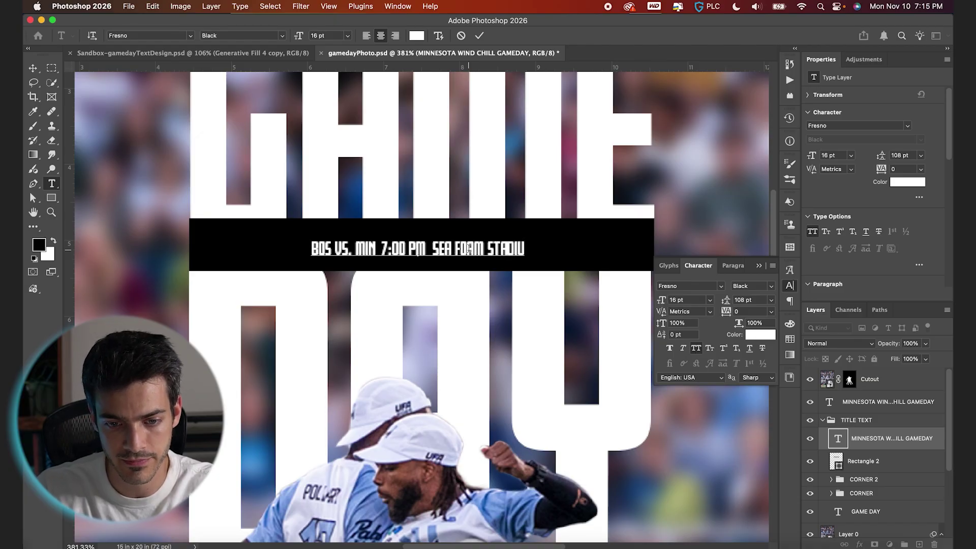
type("M")
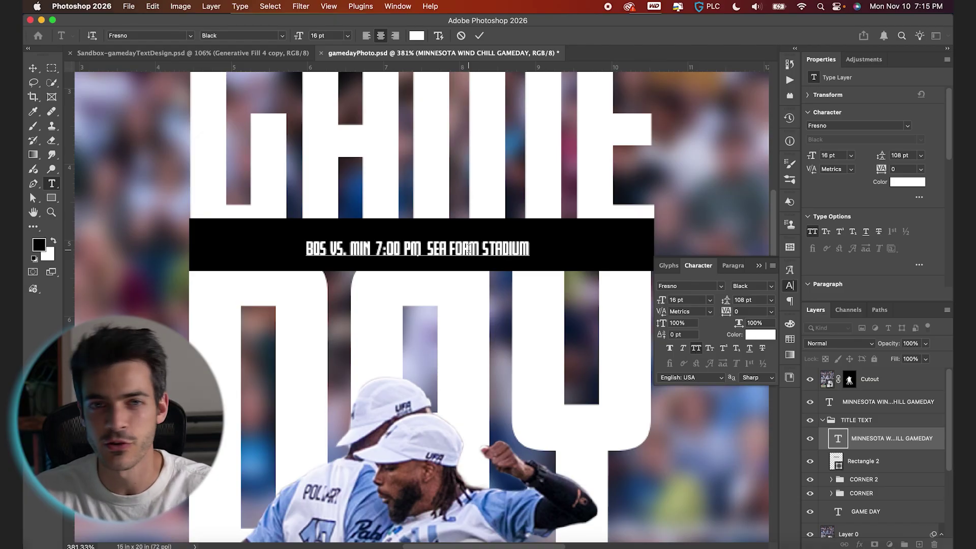
- Insert an H between PM and SEA and set it to Zapf Dingbats as a star
left_click(425, 249)
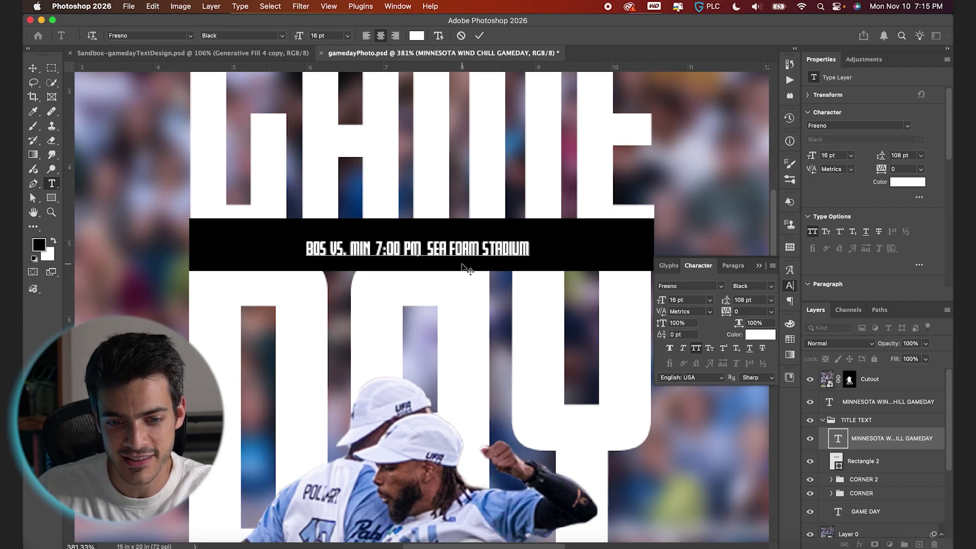
type("H")
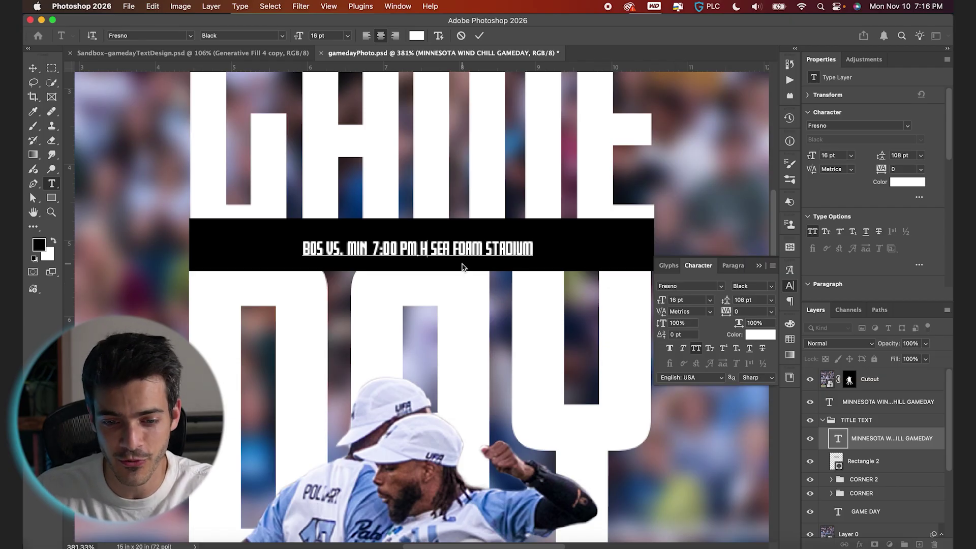
key("shift+Left")
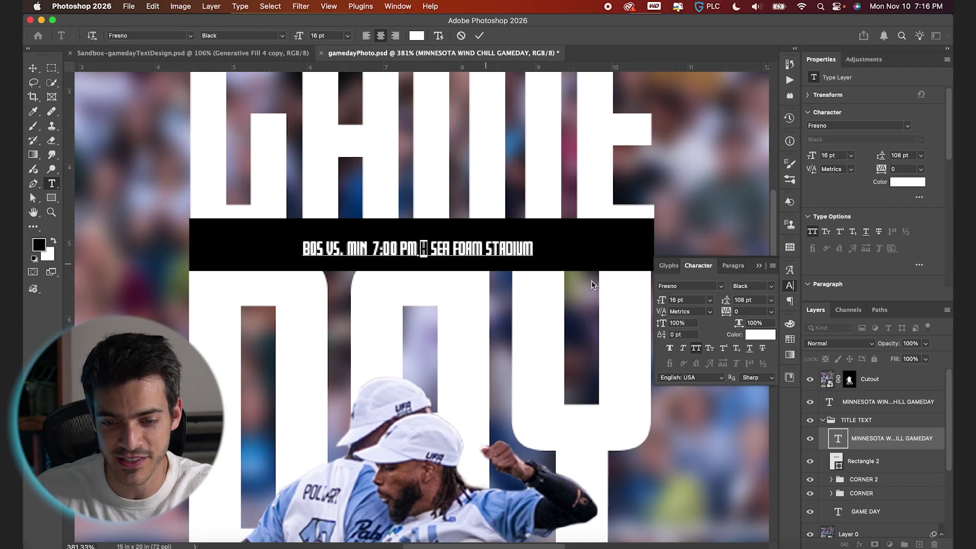
left_click(678, 286)
type("zapf")
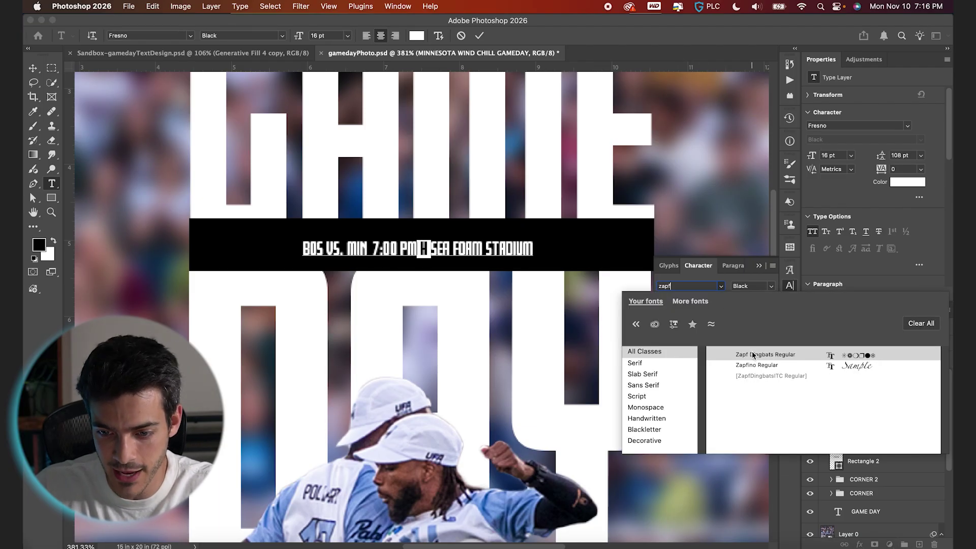
left_click(752, 355)
- Make the star 12 pt with a 3 pt baseline shift and commit the text
scroll(448, 270, "up", 5)
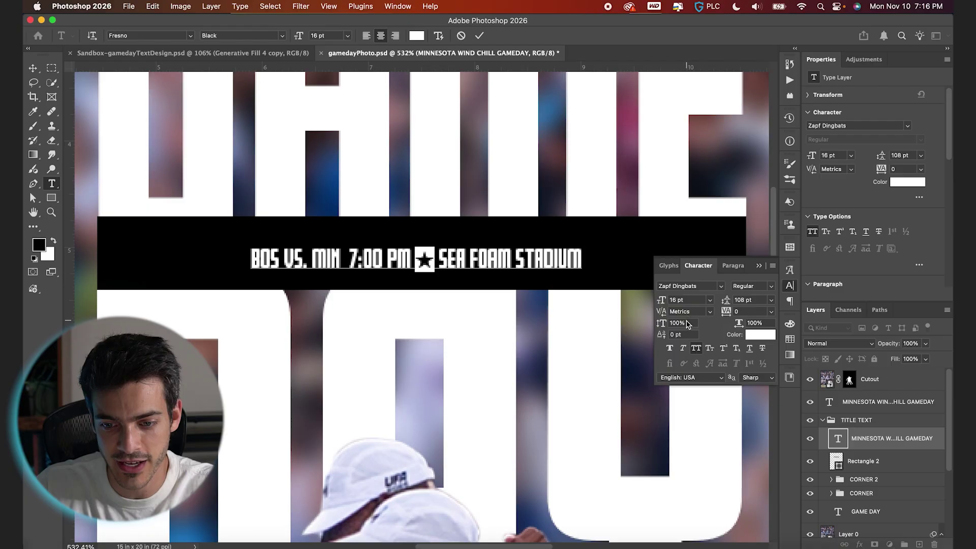
left_click(692, 299)
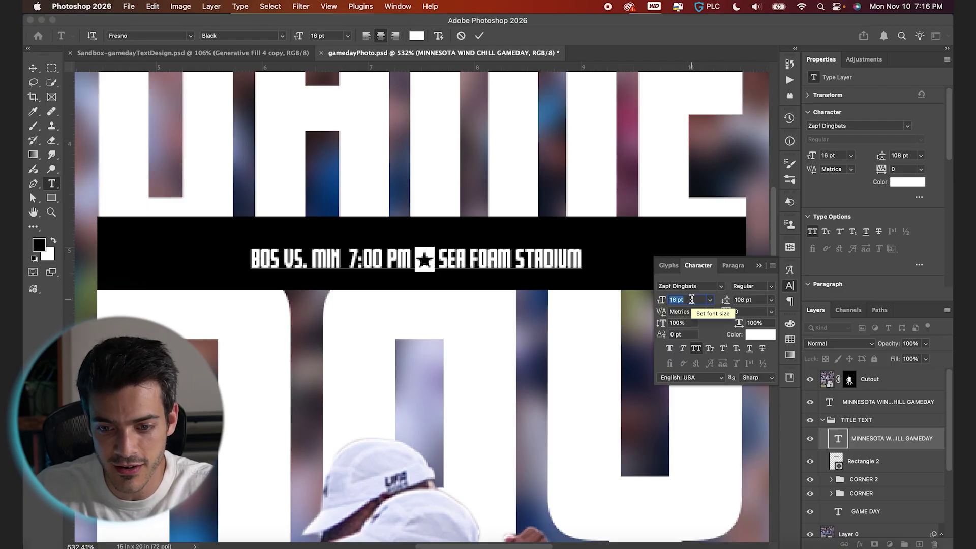
type("13")
key("Return")
key("Down")
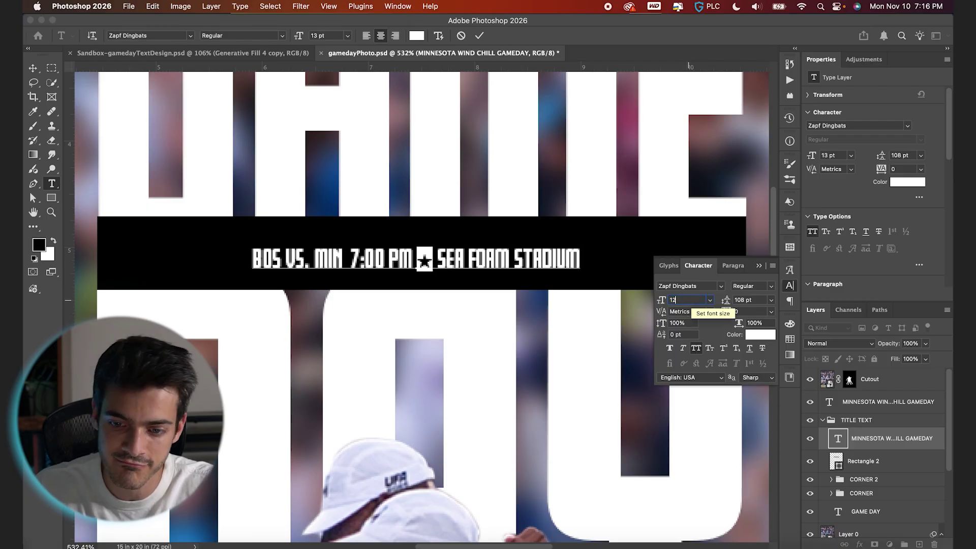
left_click(683, 334)
key("Up")
key("Up")
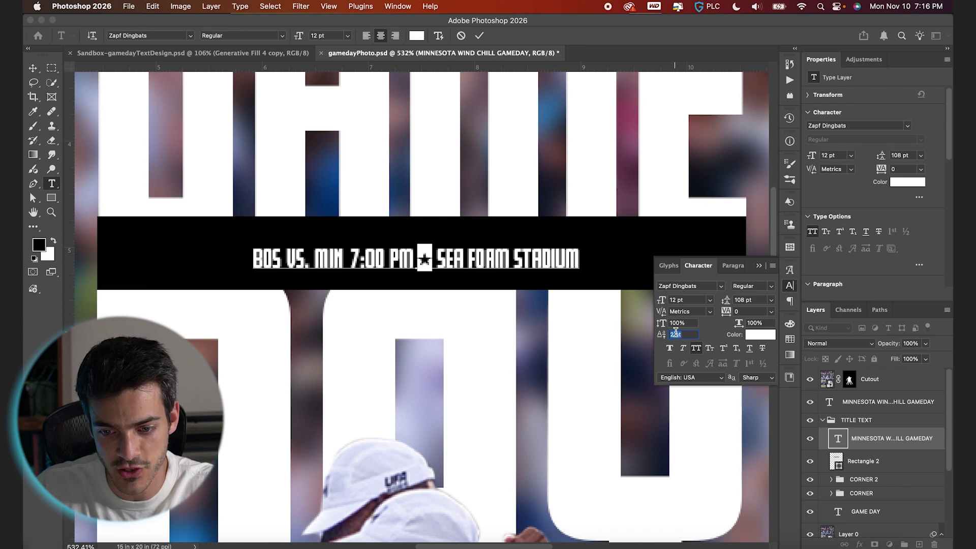
key("Up")
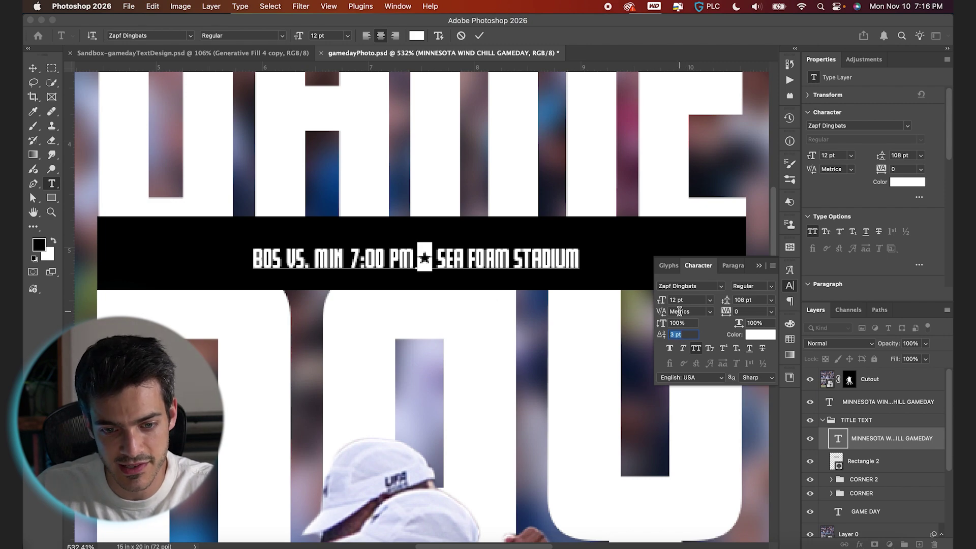
key("Return")
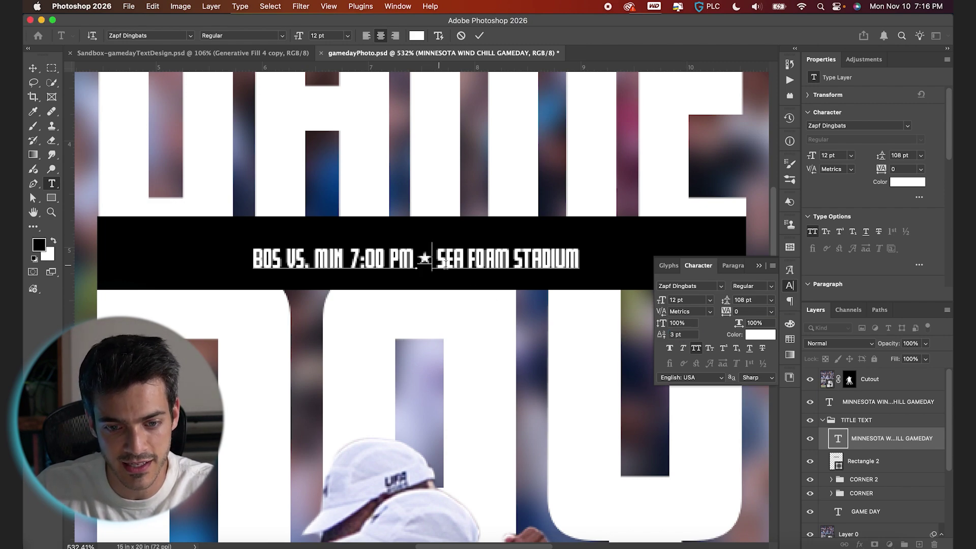
left_click(350, 259)
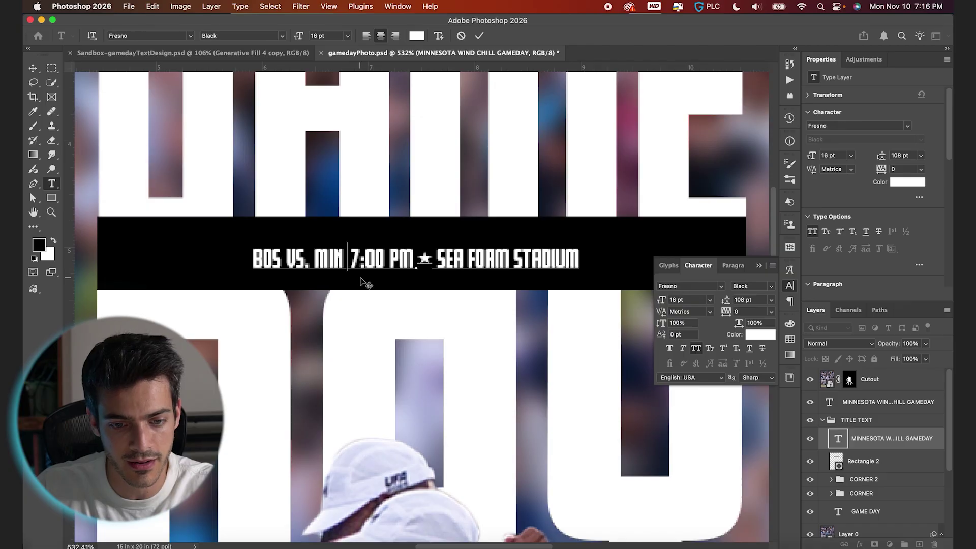
left_click(479, 36)
- Scale the BOS VS. MIN info text up about 178% so it spans the black bar
key("v")
left_click(467, 244)
scroll(456, 191, "down", 5)
left_click(456, 191)
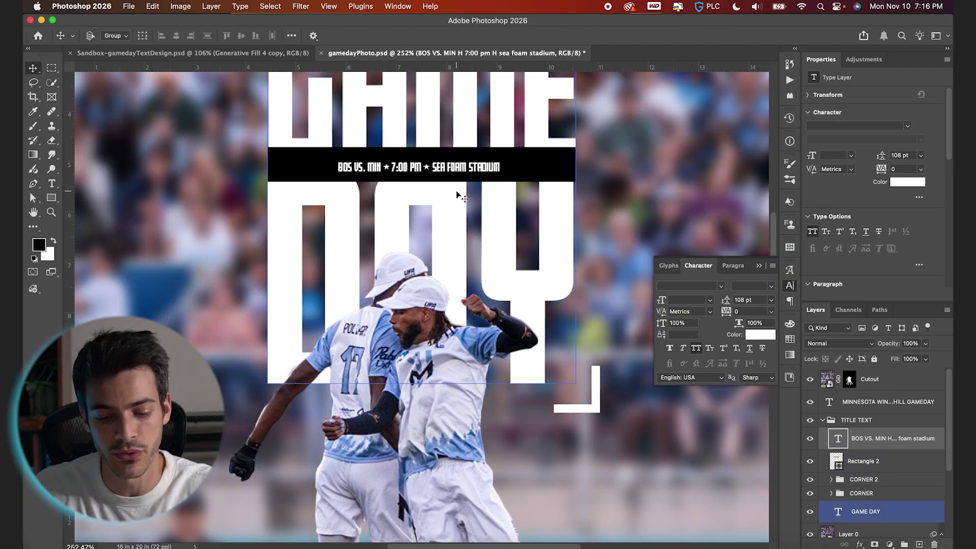
left_click(472, 167)
key("super+t")
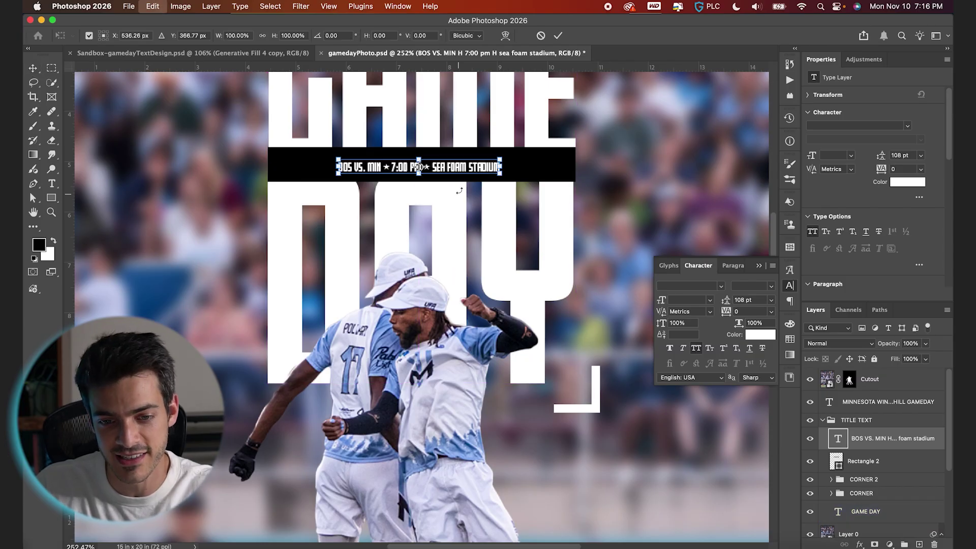
left_click_drag(501, 160, 573, 152)
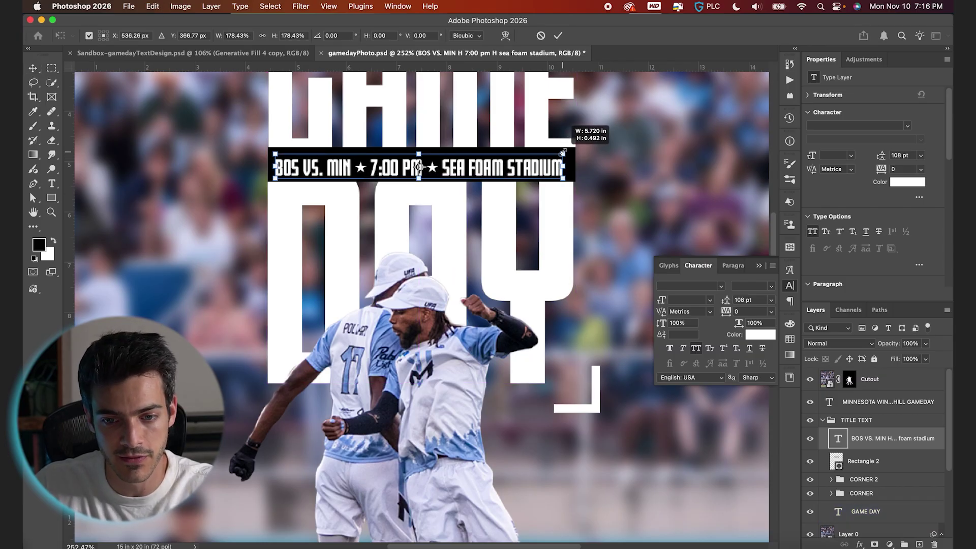
key("Return")
- Centre the info text horizontally on the black bar, deselect and fit the poster in view
left_click_drag(870, 422, 800, 483)
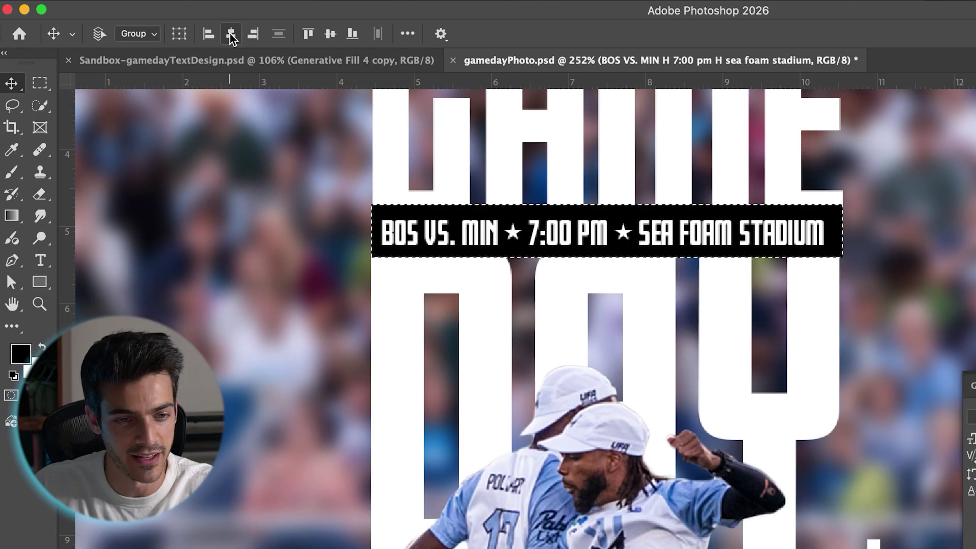
left_click(230, 34)
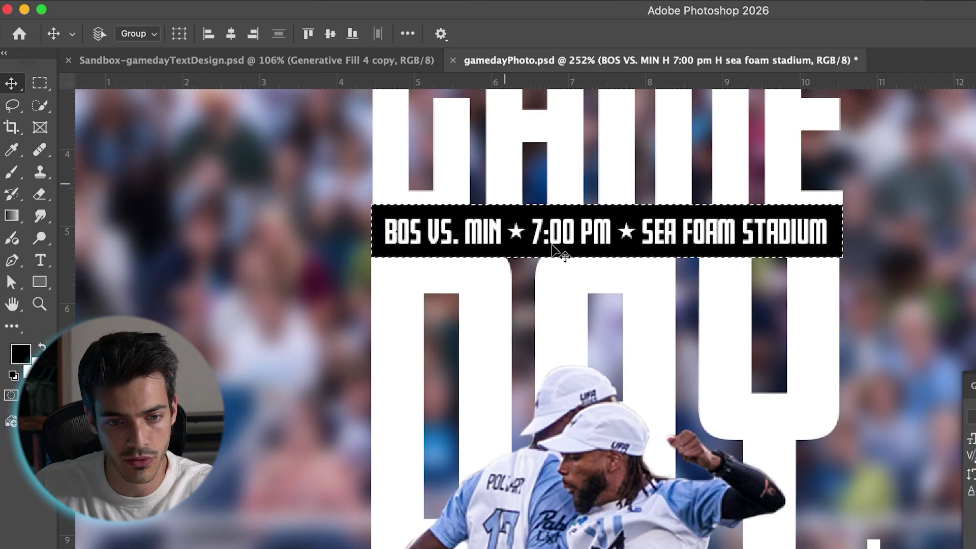
key("super+d")
key("super+0")
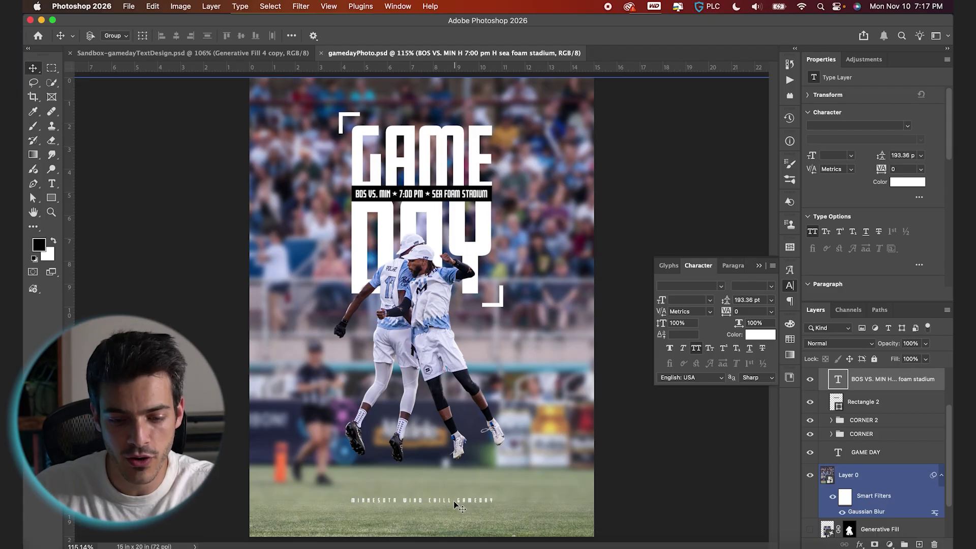
- Darken the poster's bottom with a black-to-transparent gradient on a new layer above Layer 0
key("super+minus")
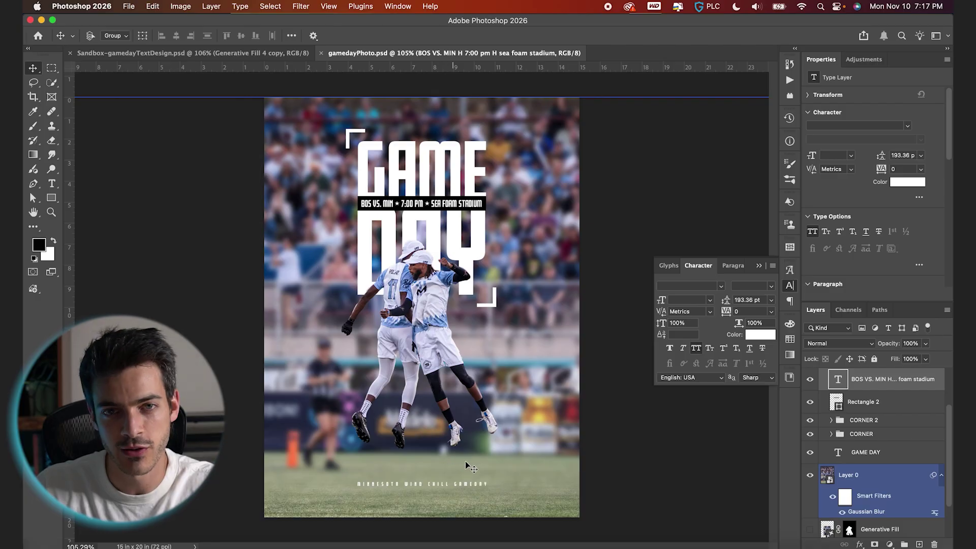
scroll(875, 457, "up", 2)
left_click(824, 410)
left_click(823, 410)
left_click(834, 431)
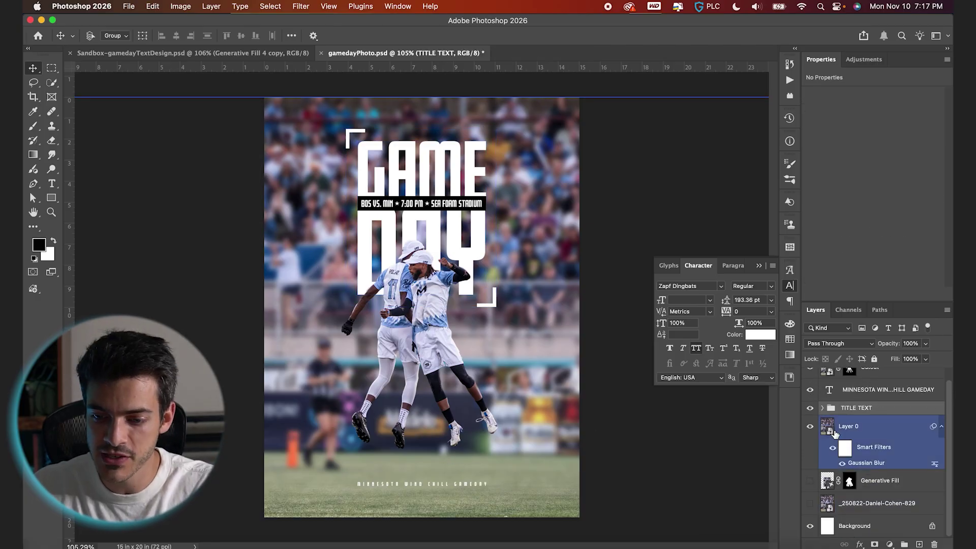
key("super+shift+alt+n")
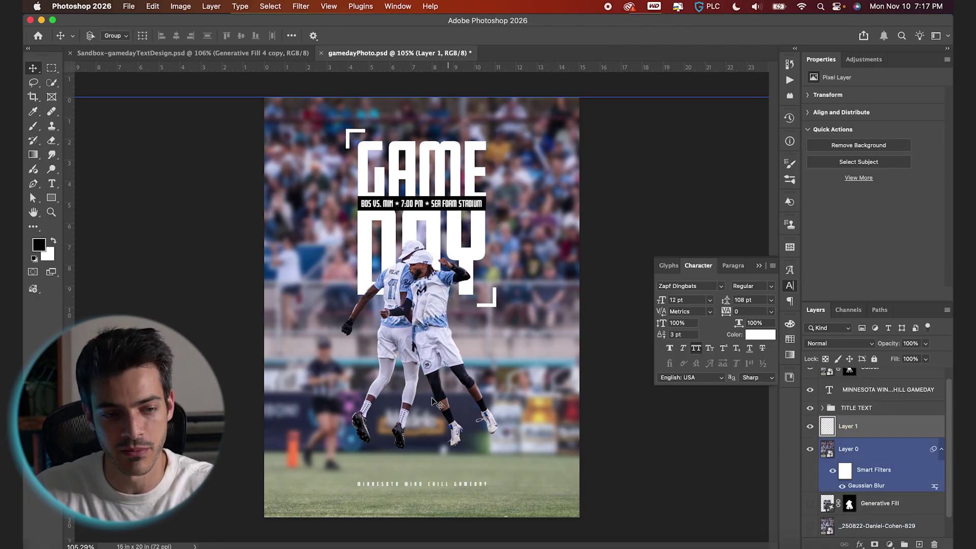
left_click(31, 157)
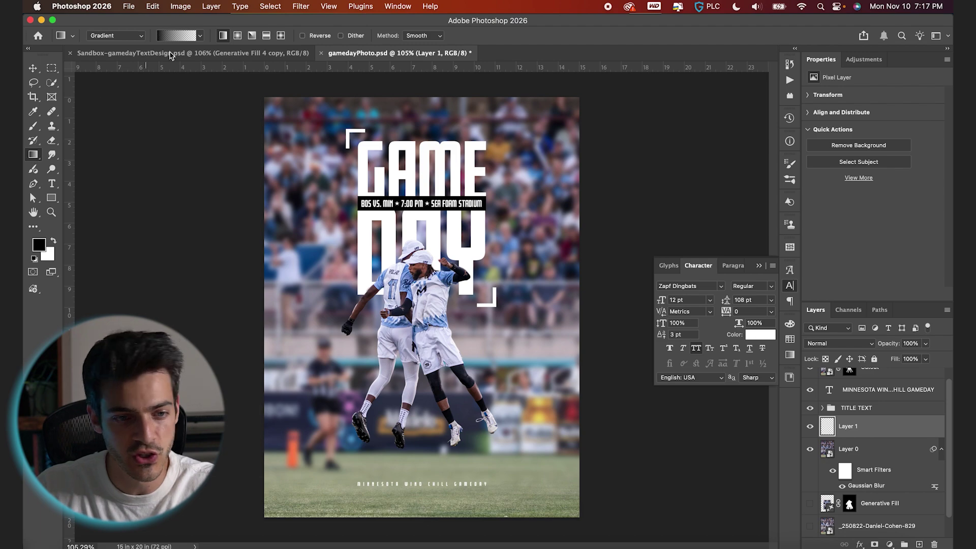
left_click(171, 38)
left_click(177, 38)
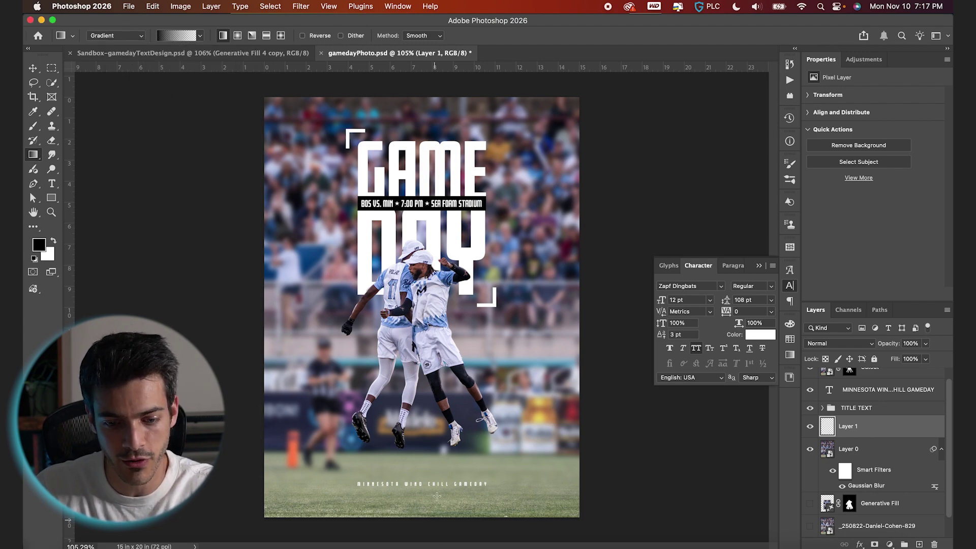
left_click_drag(419, 531, 419, 370)
scroll(419, 370, "down", 3)
left_click_drag(420, 472, 421, 506)
scroll(434, 447, "up", 3)
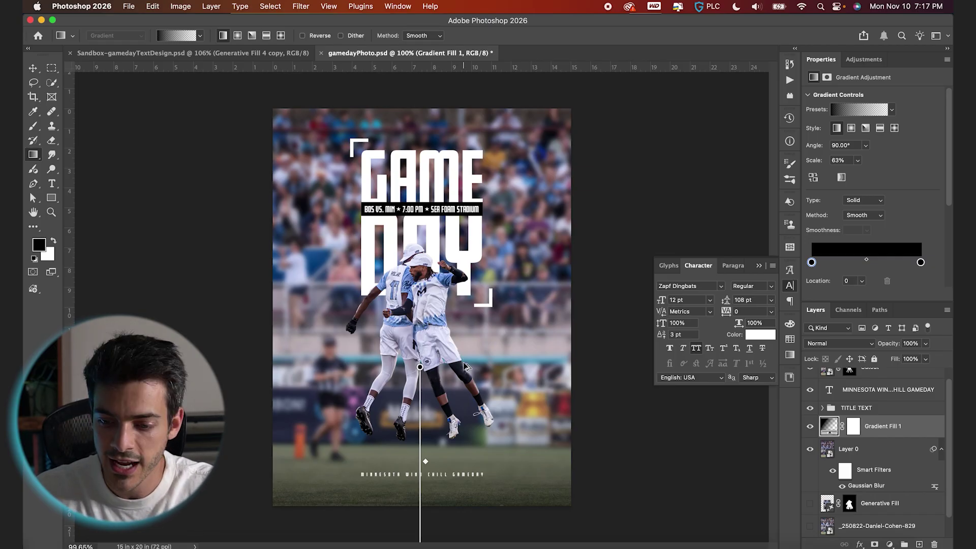
- Add a second black-to-transparent gradient layer darkening the top, stretched to the poster's top edge
key("super+shift+alt+n")
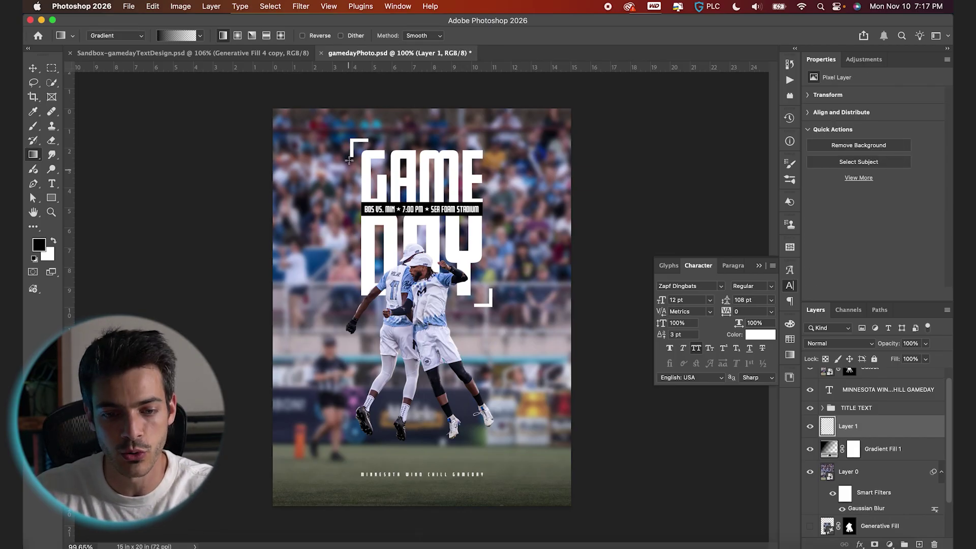
left_click_drag(416, 96, 418, 312)
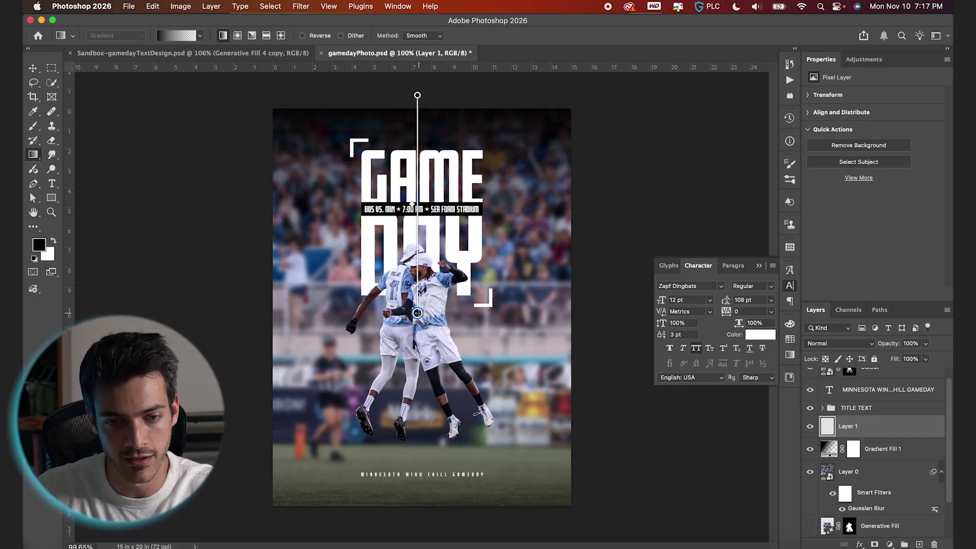
key("super+minus")
left_click_drag(417, 135, 418, 75)
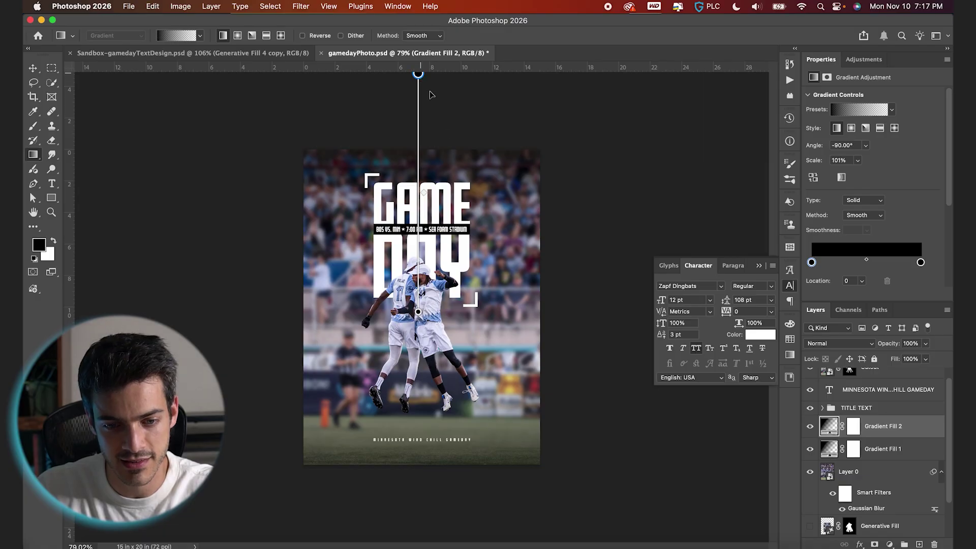
key("v")
key("super+0")
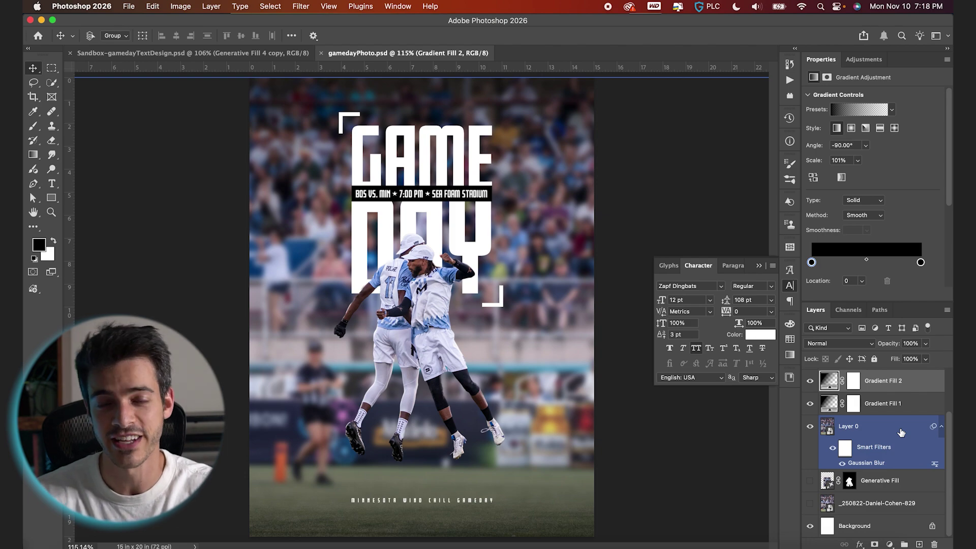
- Stamp all visible layers into a new merged layer above the Cutout layer
scroll(901, 432, "up", 3)
left_click(875, 381)
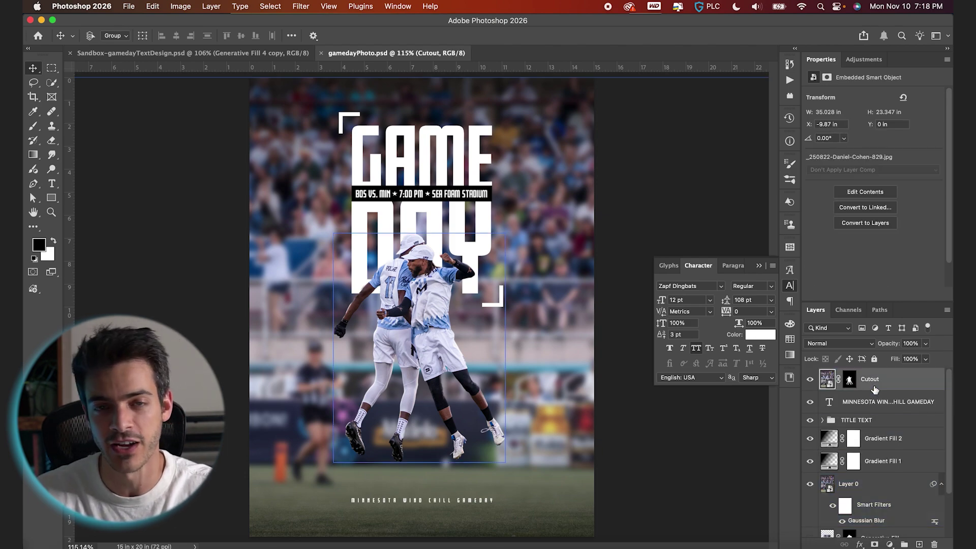
key("super+alt+shift+n")
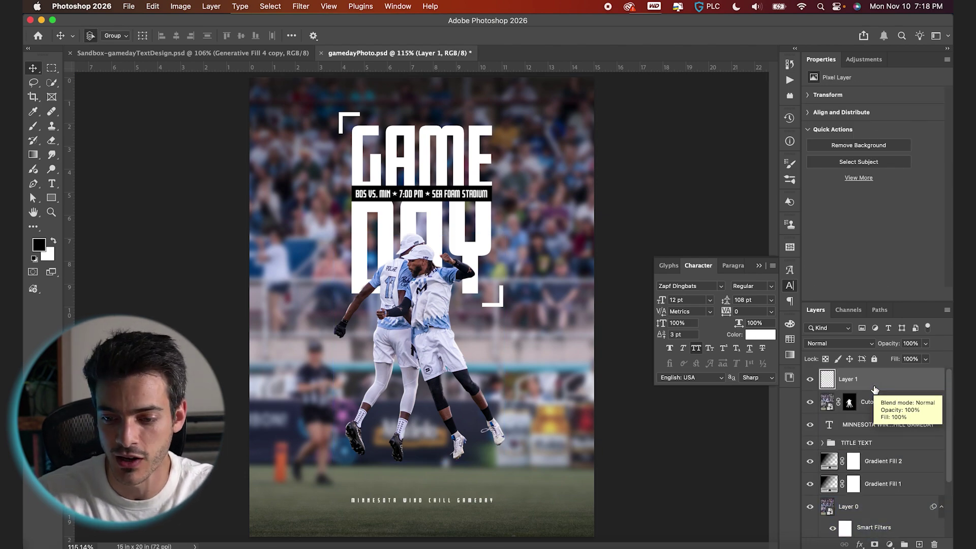
key("super+alt+shift+e")
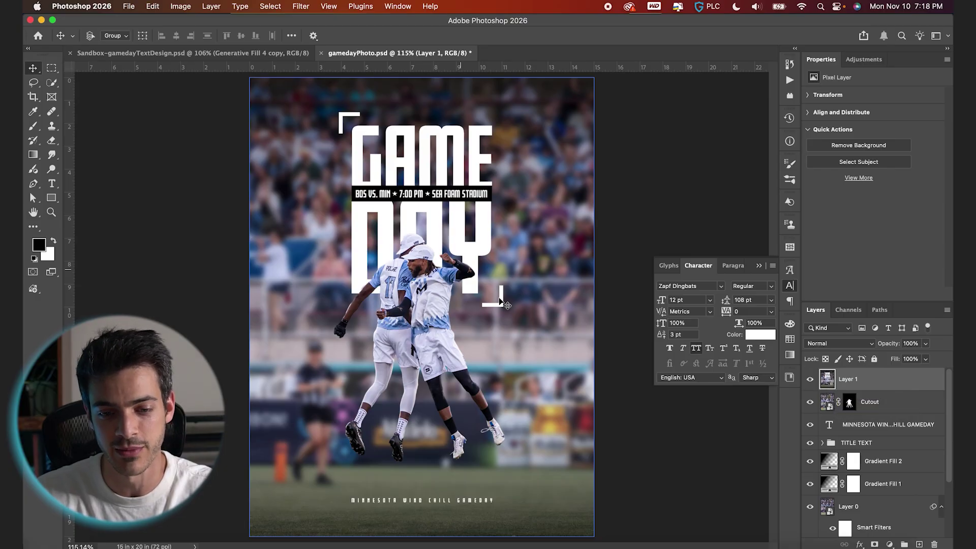
- Convert the merged layer for Smart Filters and open the Camera Raw Filter on it
left_click(301, 6)
left_click(321, 38)
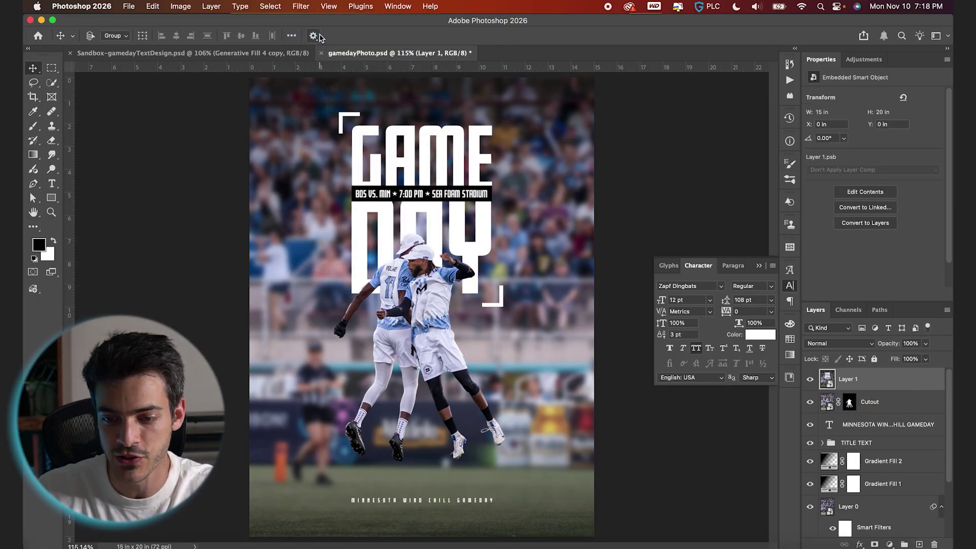
left_click(301, 5)
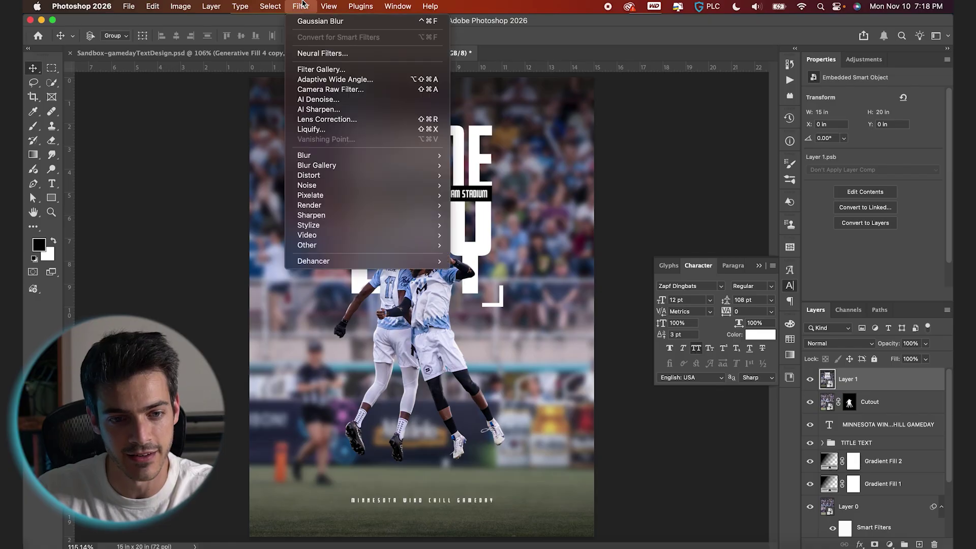
left_click(336, 89)
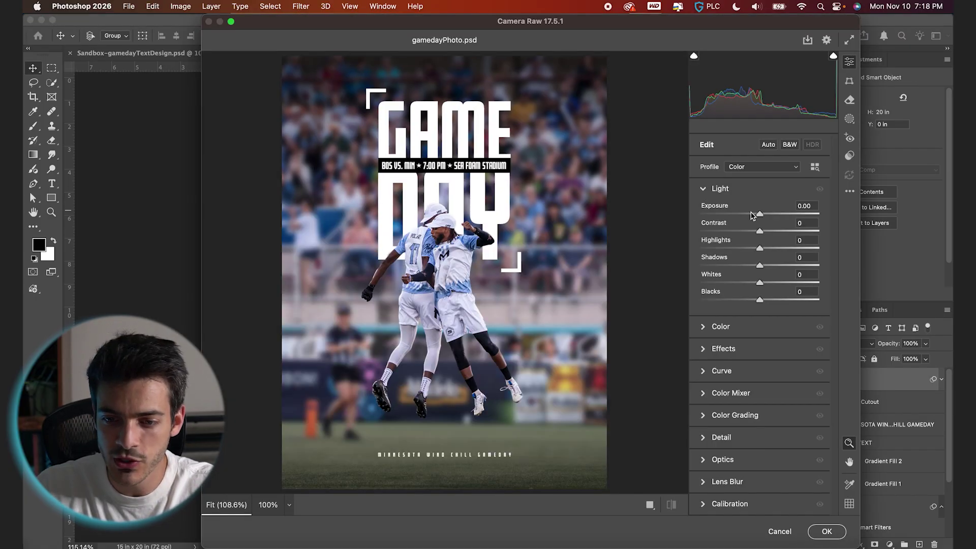
- Raise Exposure to +0.35 and set Temperature -3, Tint +8 and Saturation +19
left_click_drag(759, 216, 765, 269)
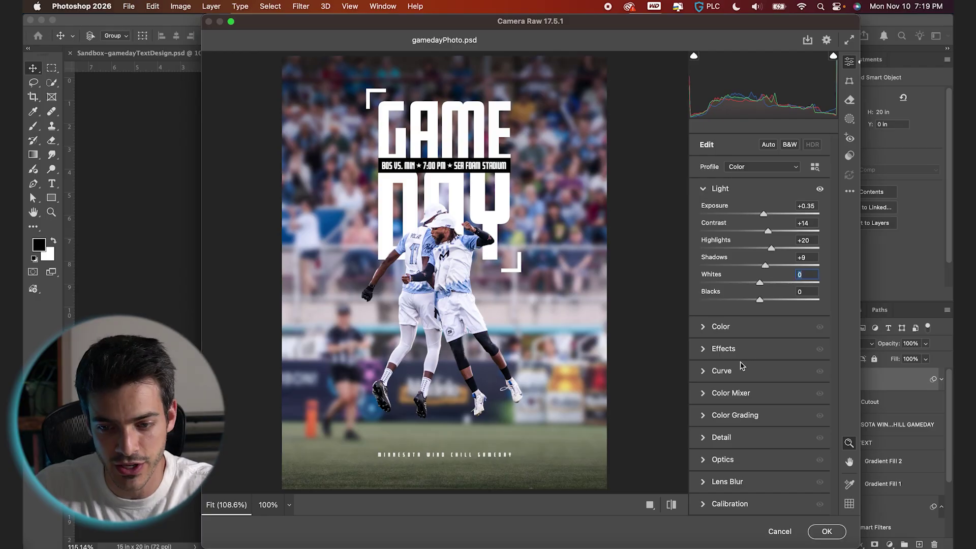
left_click(705, 327)
left_click_drag(760, 257, 771, 307)
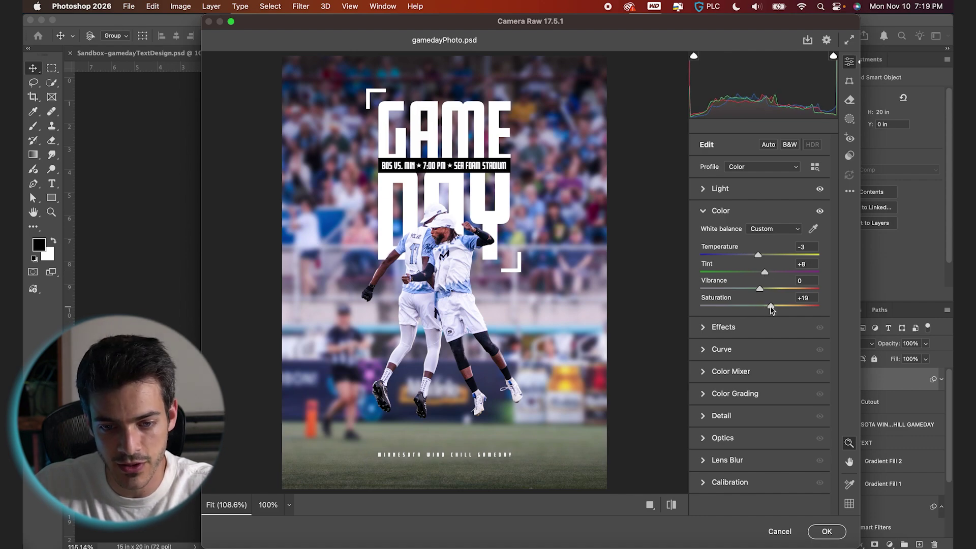
- Add Texture +11, Clarity +13 and Dehaze +16 in the Effects adjustments
left_click(471, 247)
left_click(414, 259, "alt")
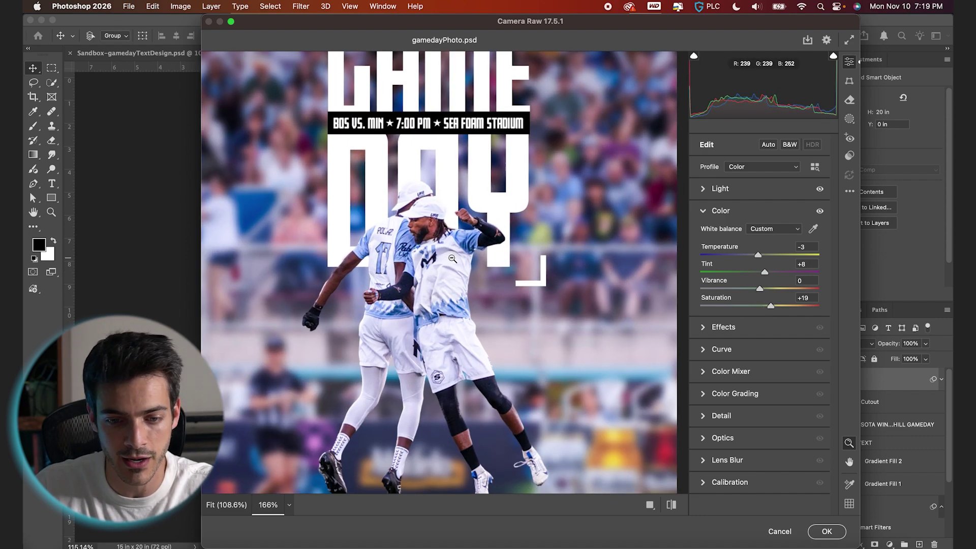
left_click(704, 328)
left_click_drag(745, 257, 770, 295)
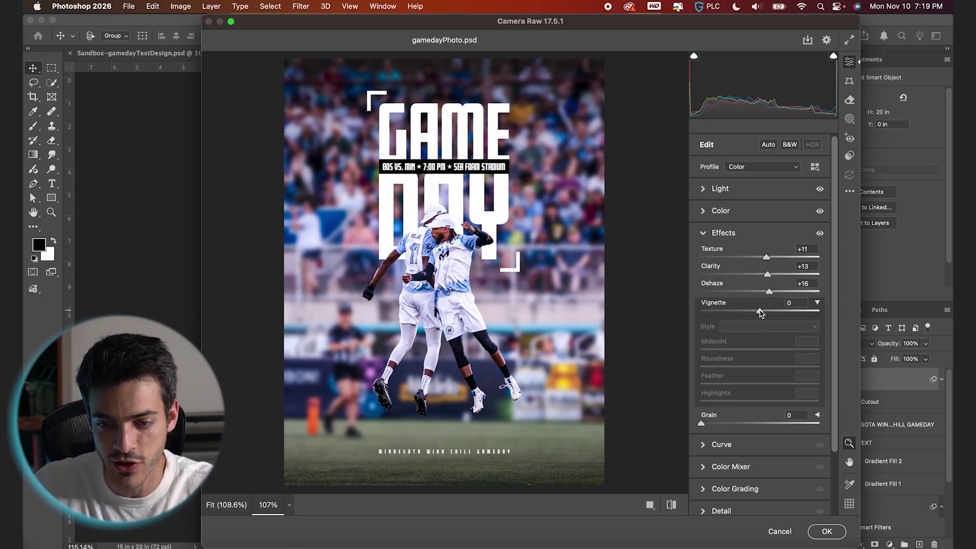
- Set Vignette -24 and Grain 35, then build a point curve with lifted blacks and steeper midtones
left_click_drag(760, 312, 747, 312)
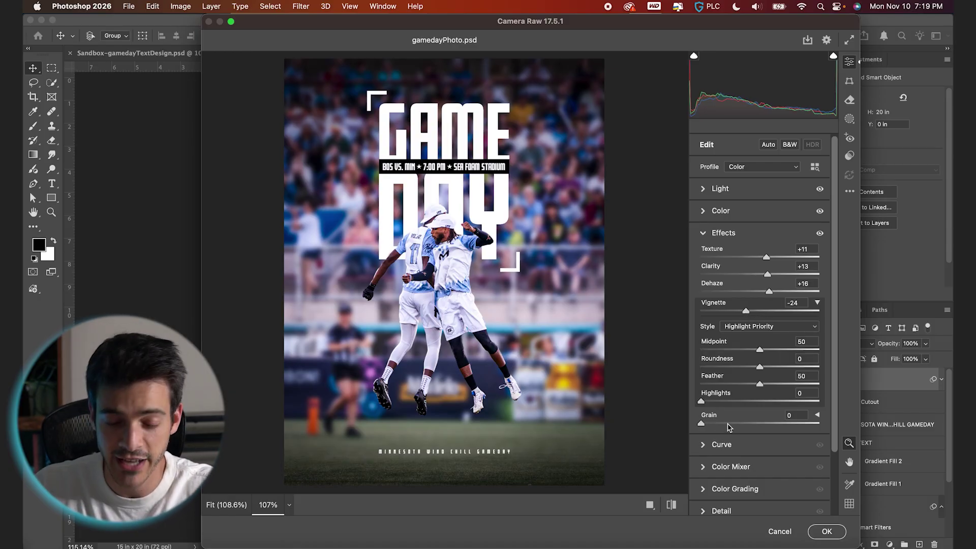
left_click_drag(729, 427, 734, 427)
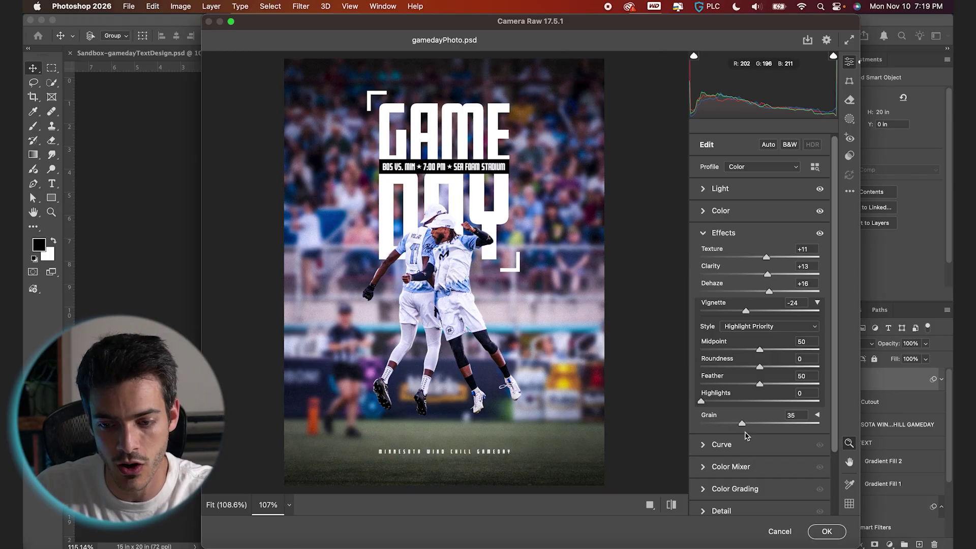
left_click(704, 446)
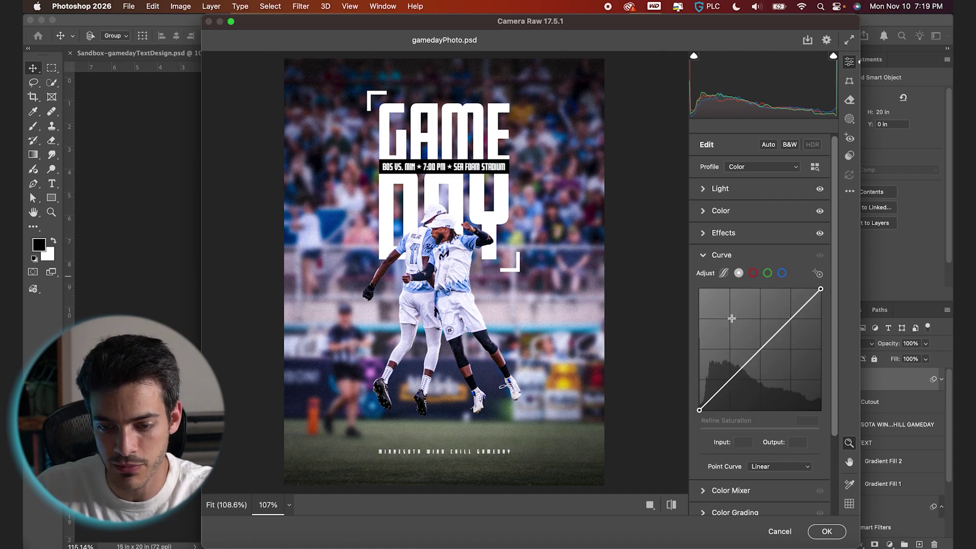
left_click(729, 381)
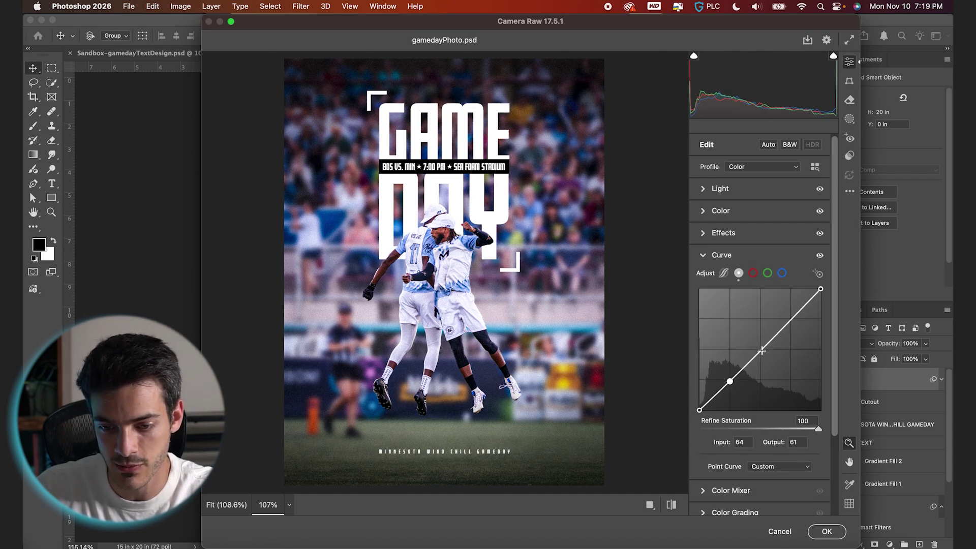
left_click(760, 350)
left_click_drag(700, 409, 700, 395)
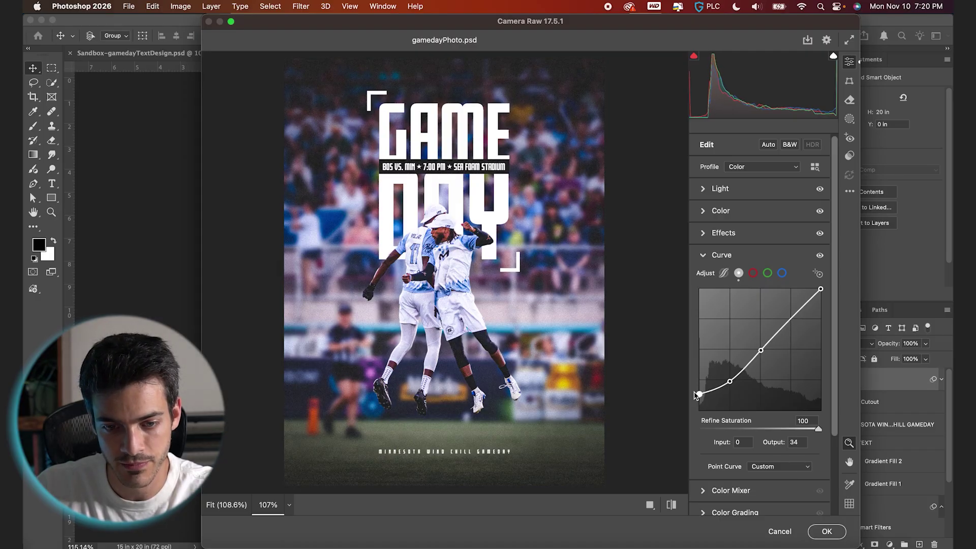
left_click(787, 320)
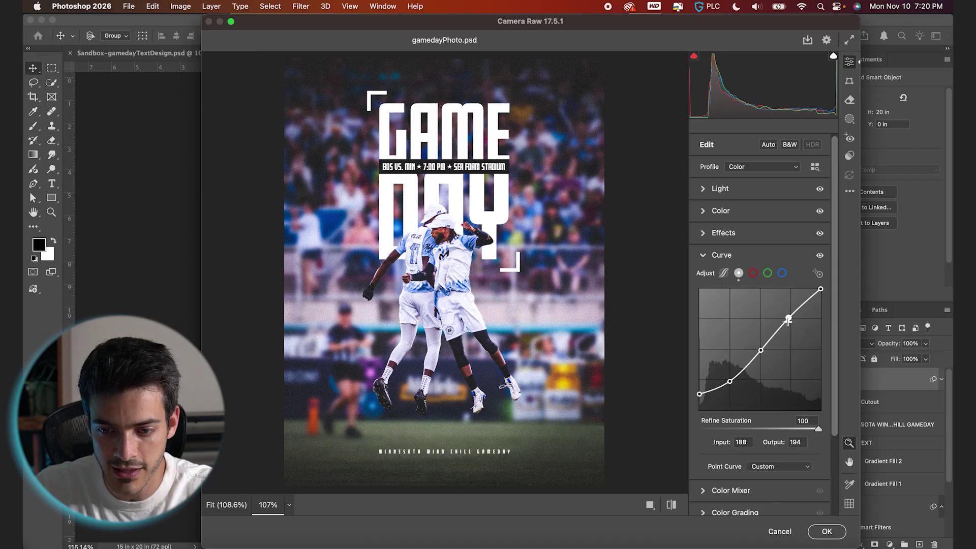
left_click(704, 255)
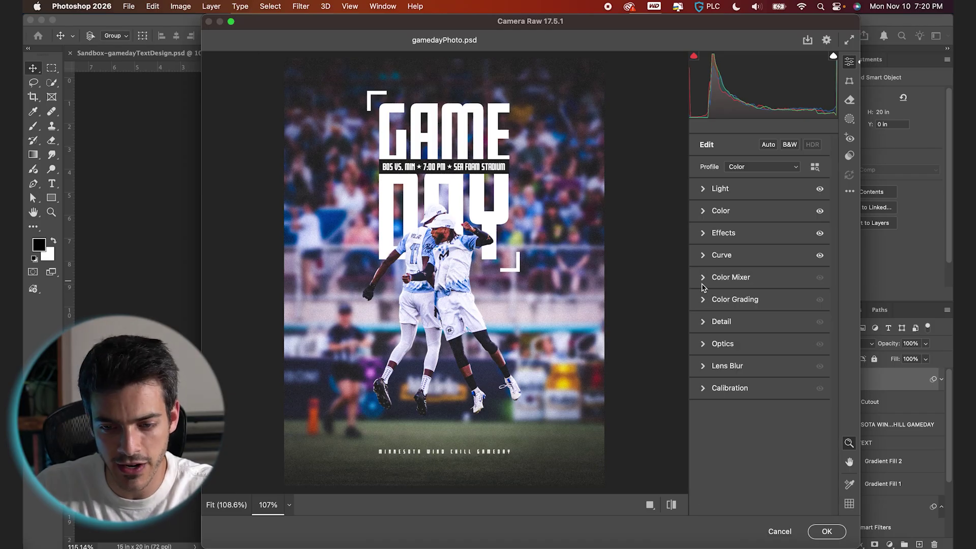
- Set the Oranges to Hue -14, Saturation -22 and Luminance +18 in the Color Mixer
left_click(705, 278)
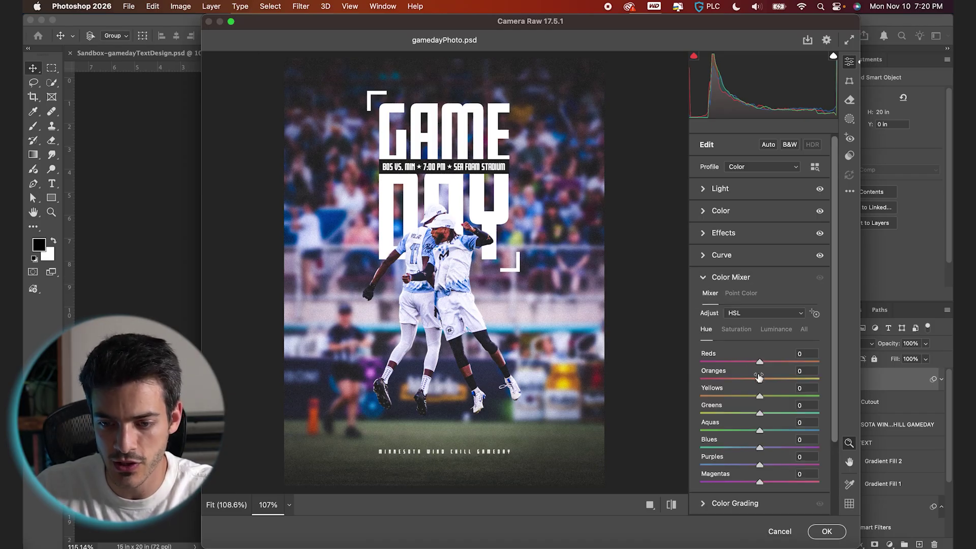
scroll(457, 243, "up", 1)
scroll(456, 242, "up", 3)
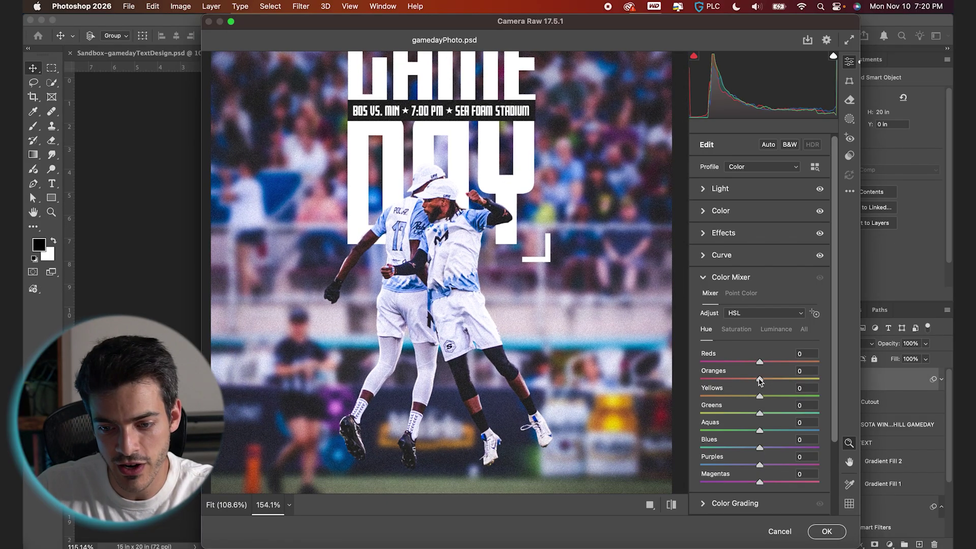
left_click_drag(760, 381, 752, 382)
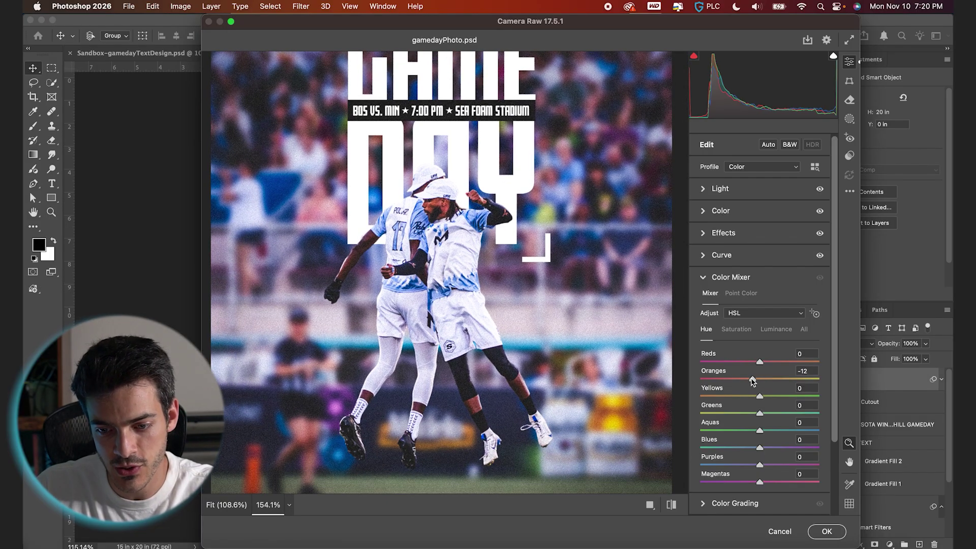
left_click(736, 329)
left_click_drag(759, 381, 749, 382)
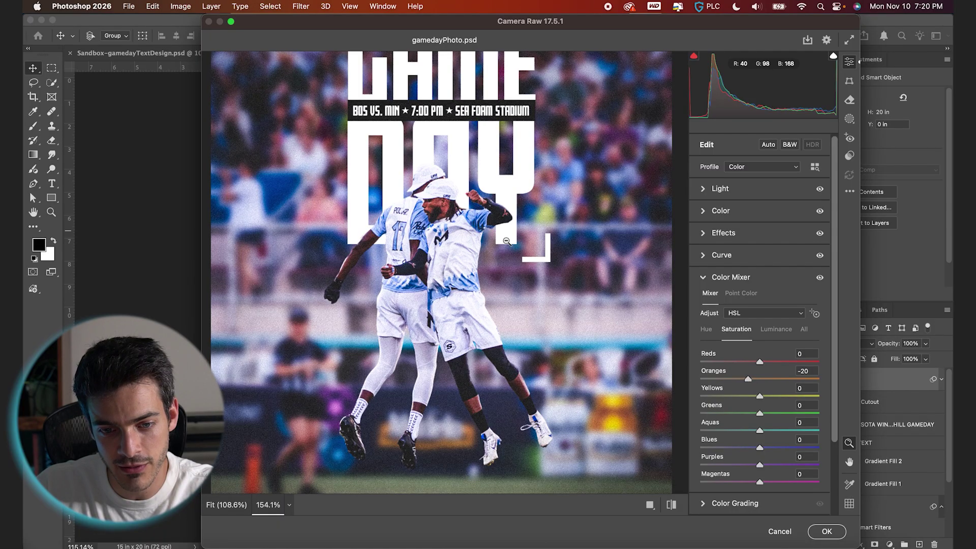
scroll(500, 257, "down", 3)
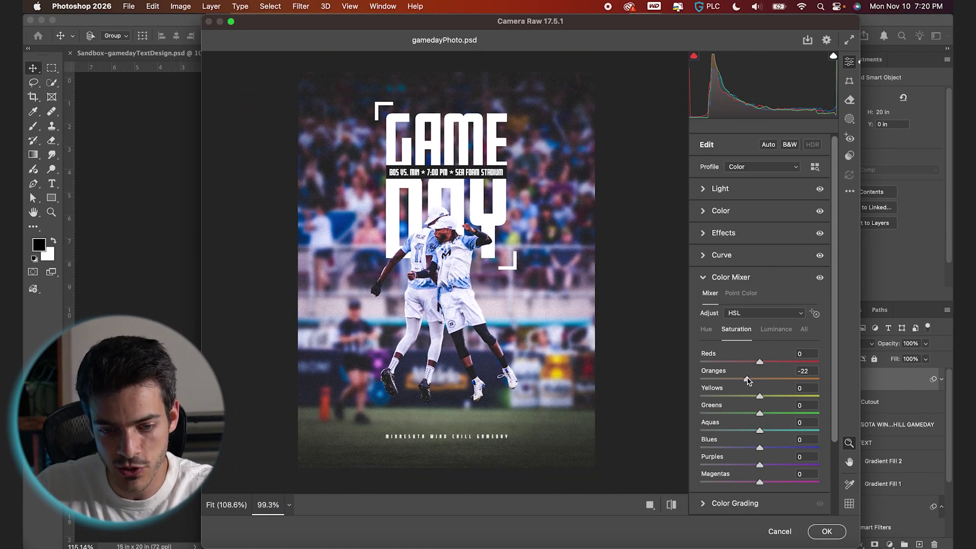
left_click(776, 329)
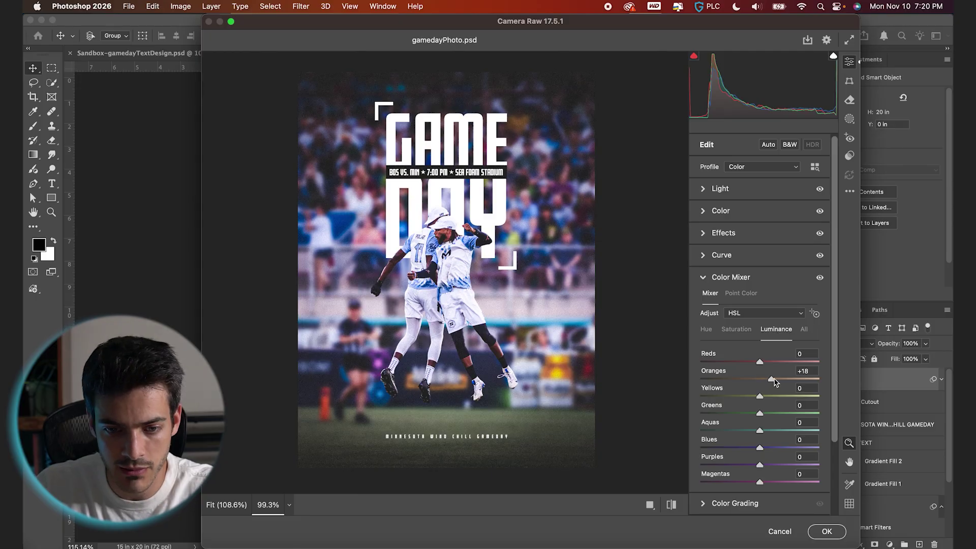
left_click_drag(762, 379, 772, 382)
- Set the Blues hue to -20 and apply the Camera Raw grade
left_click(710, 331)
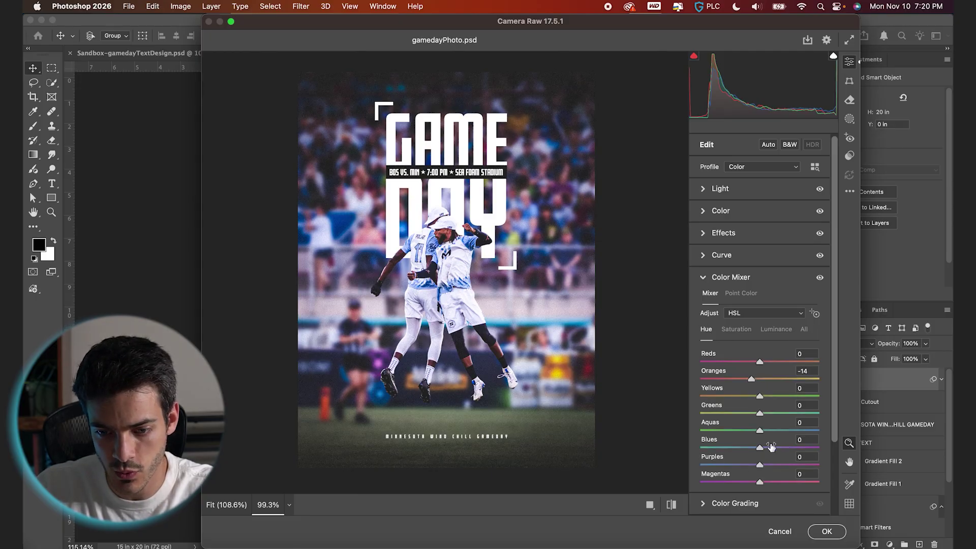
left_click_drag(768, 447, 780, 449)
left_click_drag(748, 450, 753, 449)
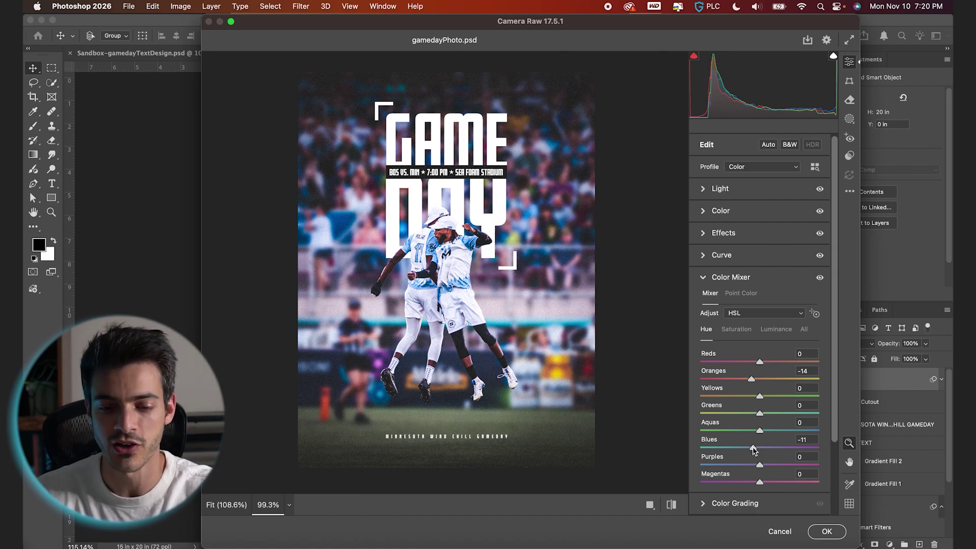
left_click_drag(754, 450, 749, 450)
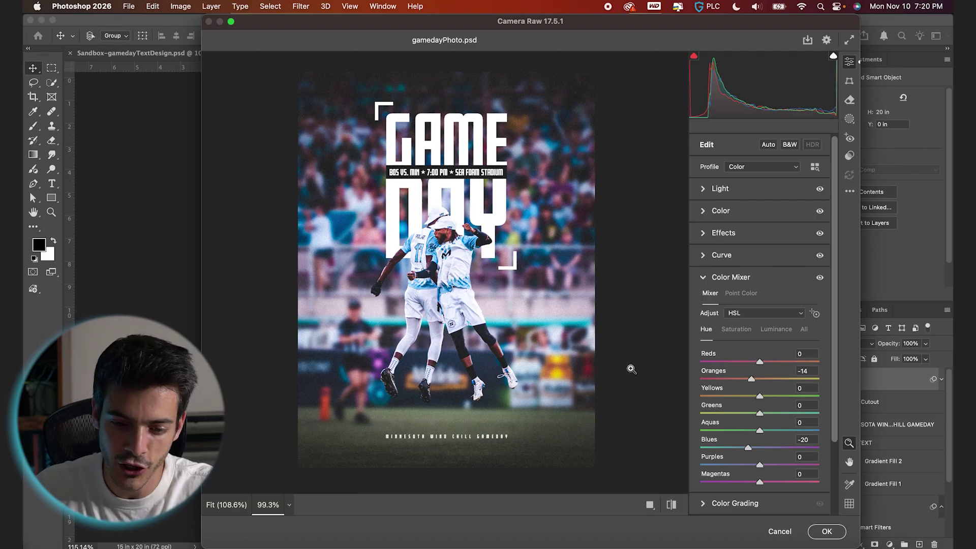
key("Return")
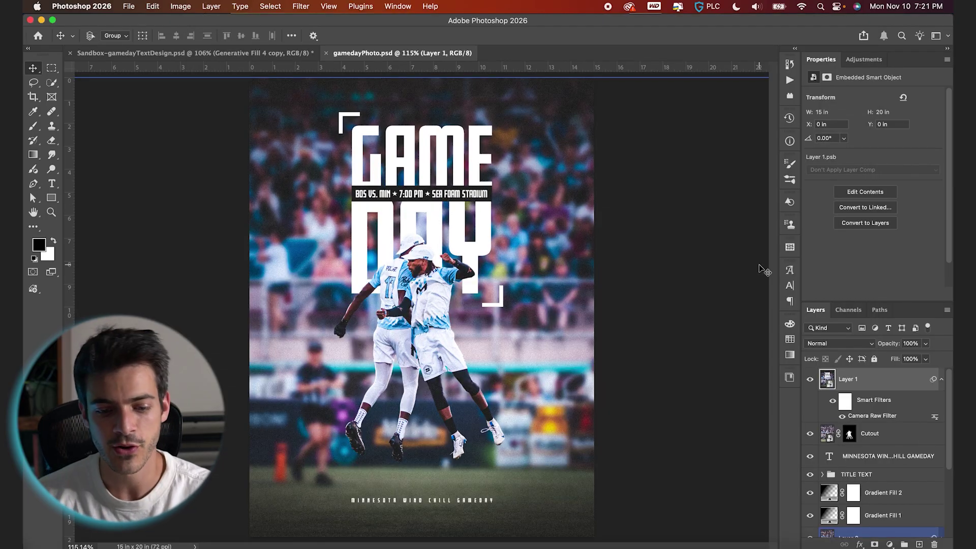